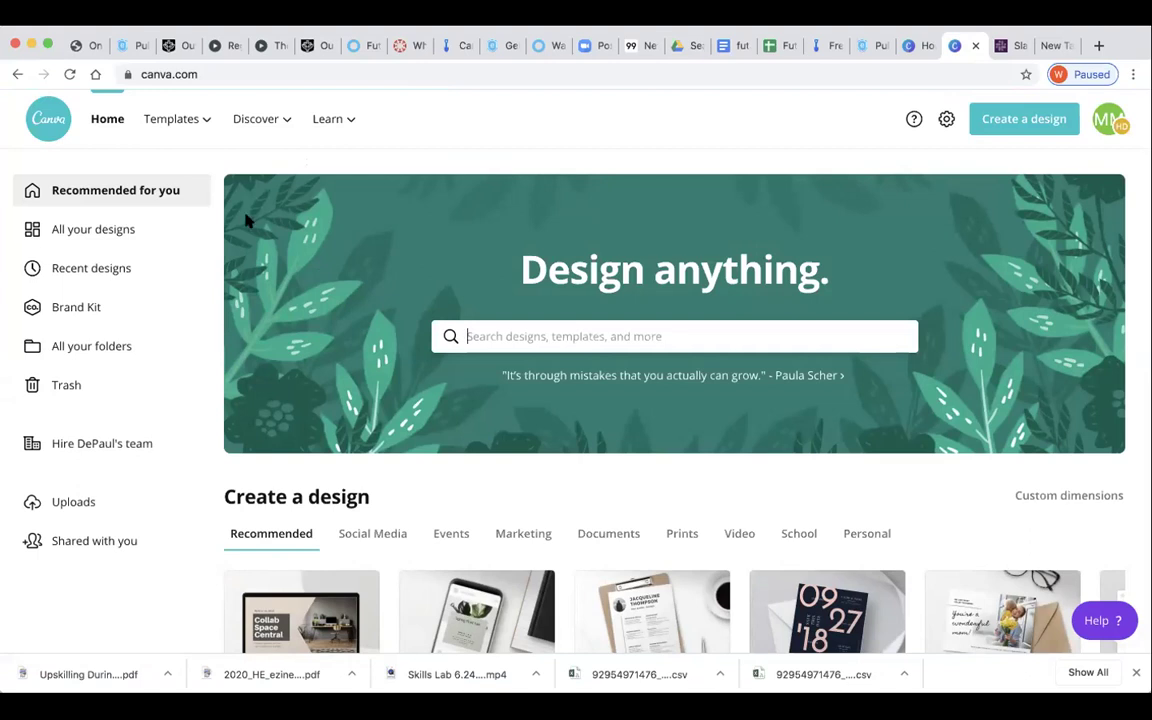
Create a new blank Invitation design from the list of suggested design types.
click(1013, 121)
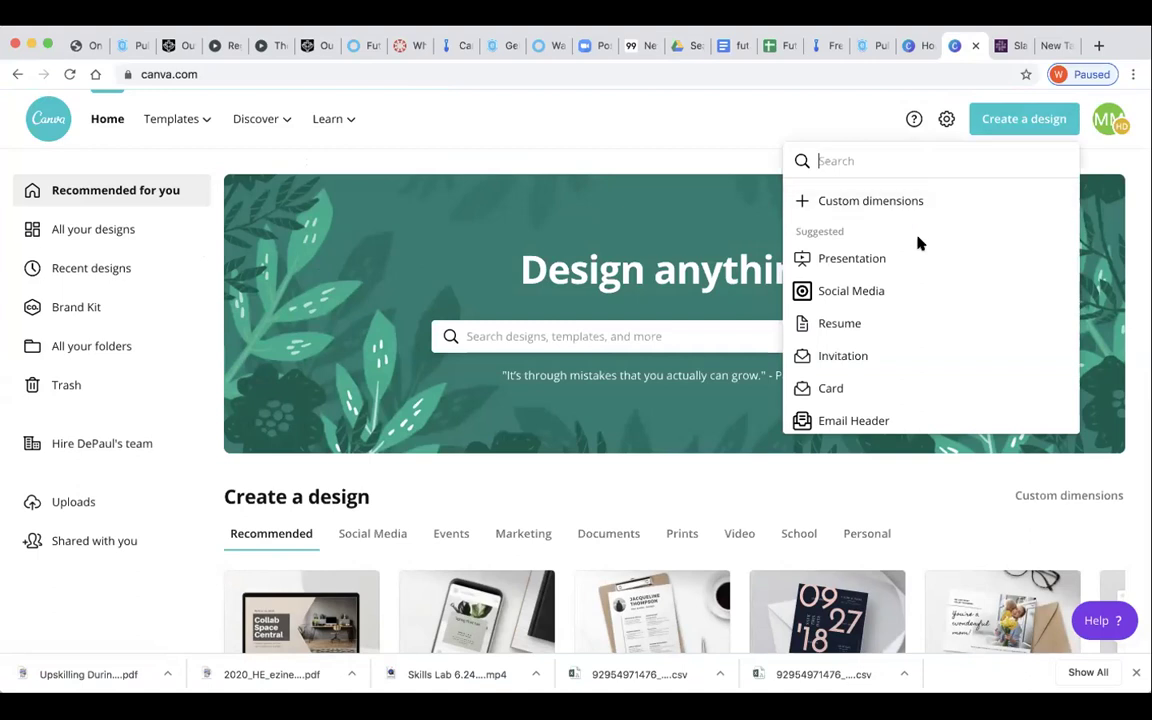
scroll(918, 238, down, 2)
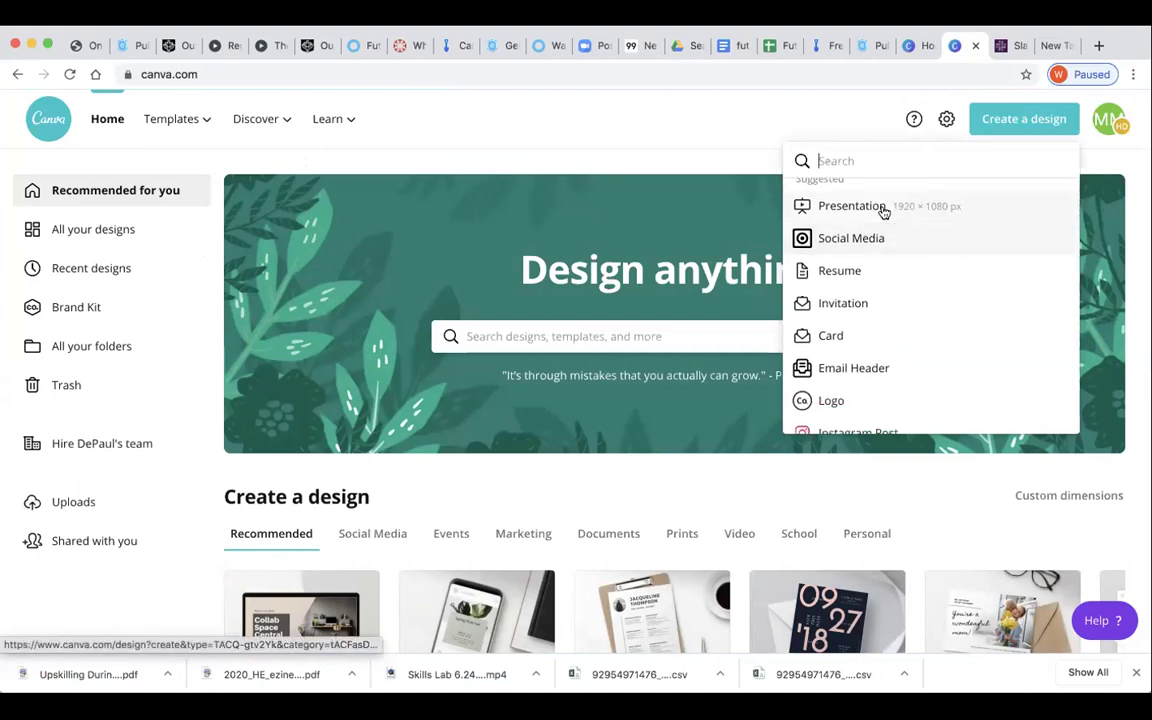
click(857, 305)
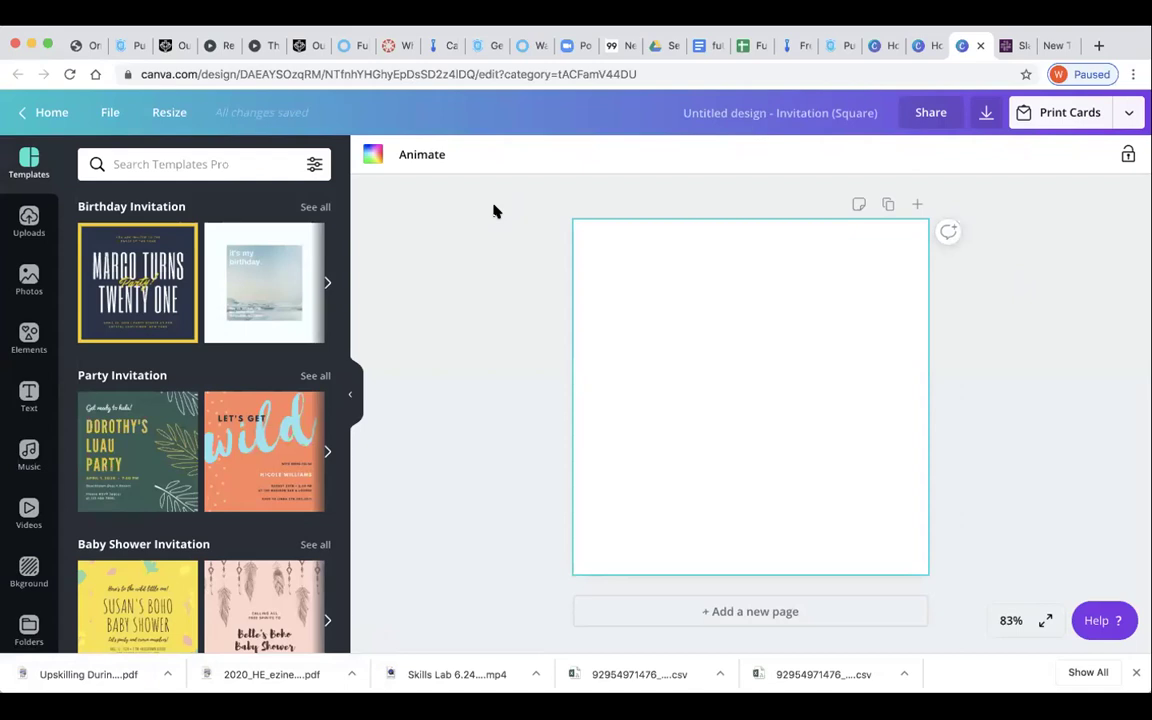
Open another blank design from the home page's suggested design types, and return to the square invitation.
click(928, 45)
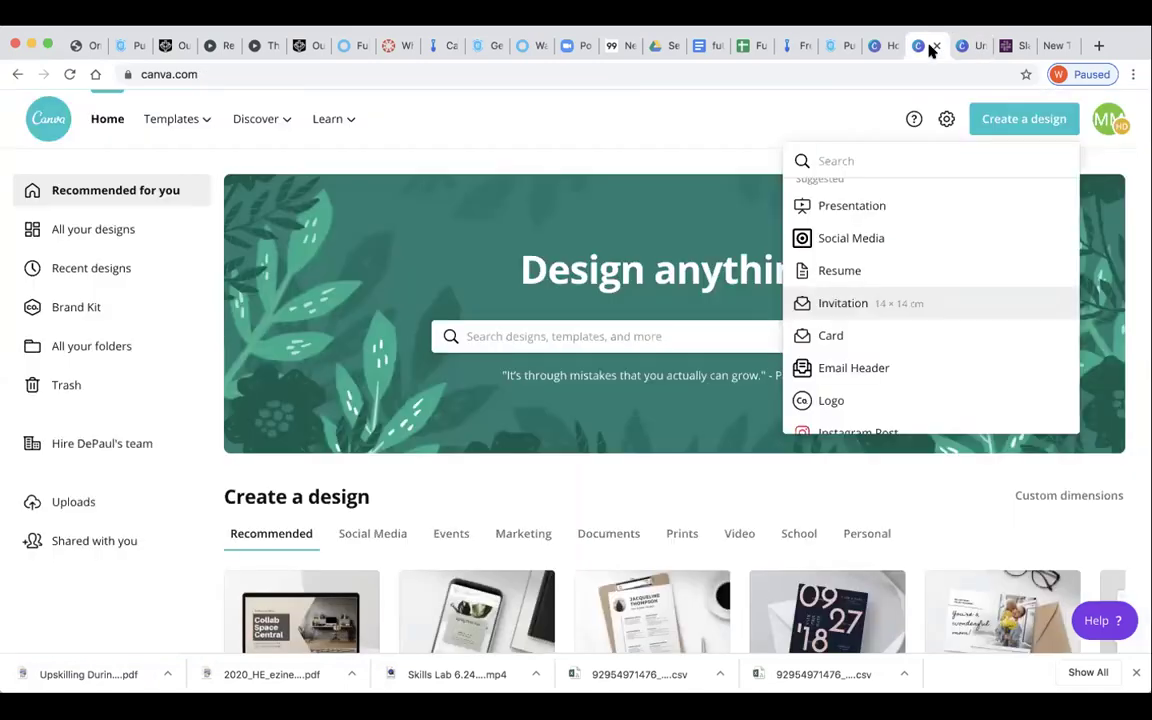
scroll(895, 337, down, 5)
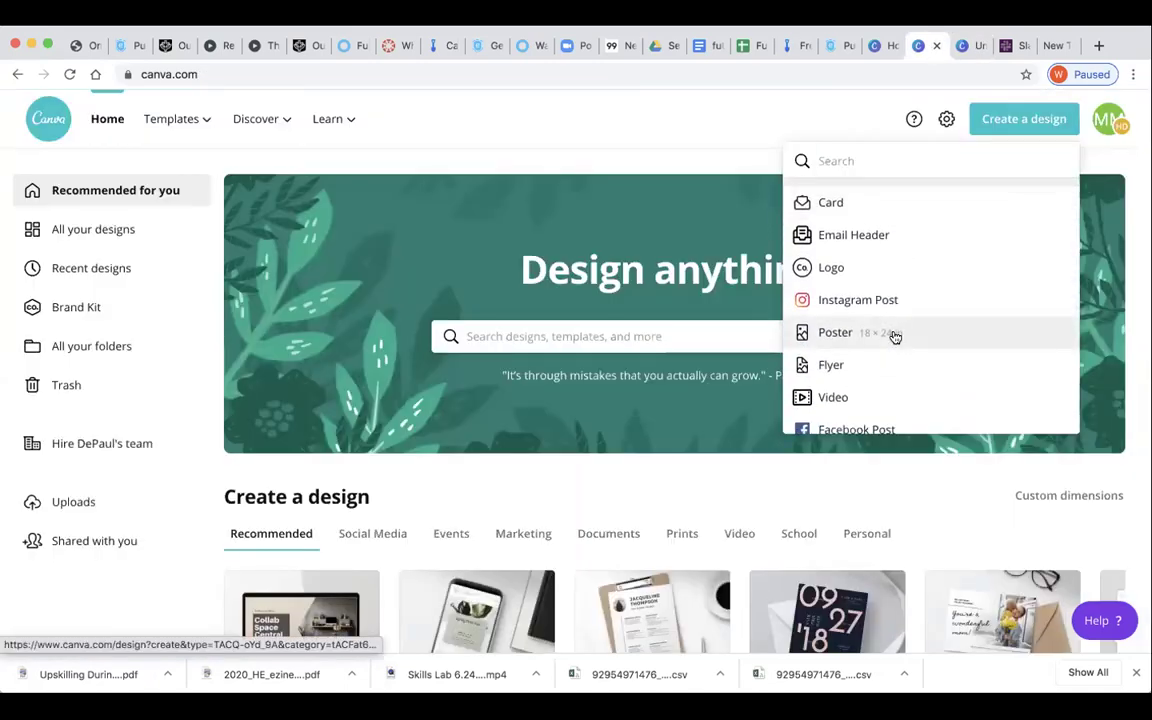
scroll(894, 336, down, 1)
click(893, 334)
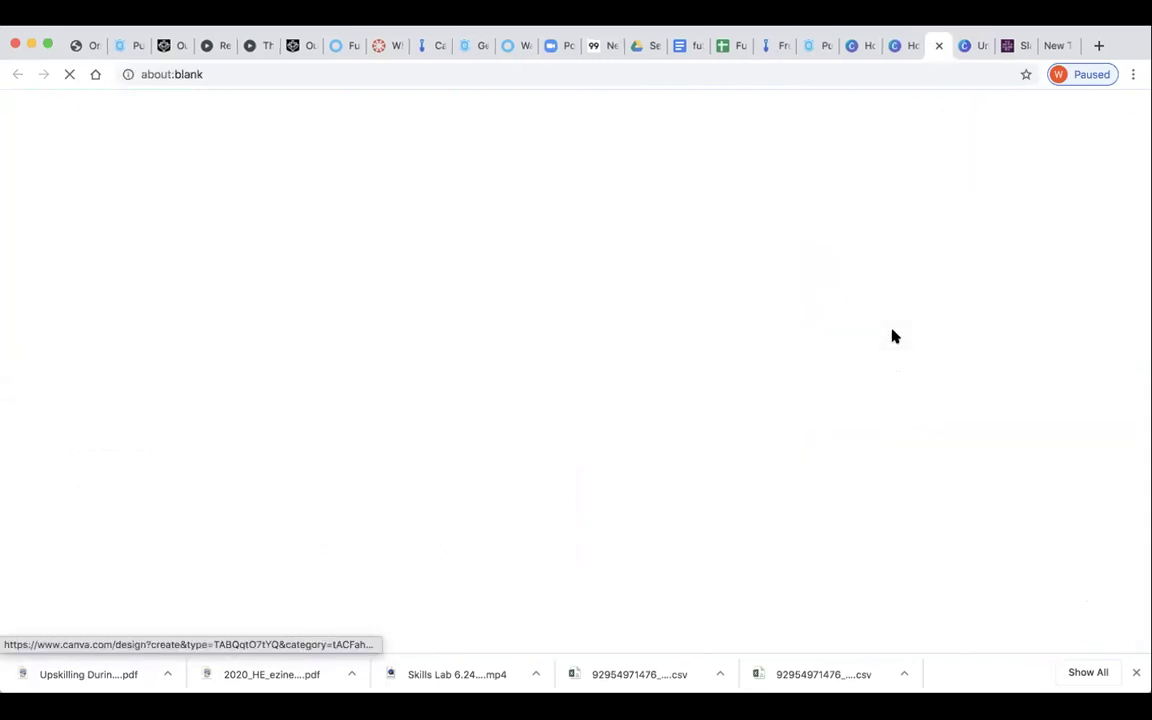
click(980, 45)
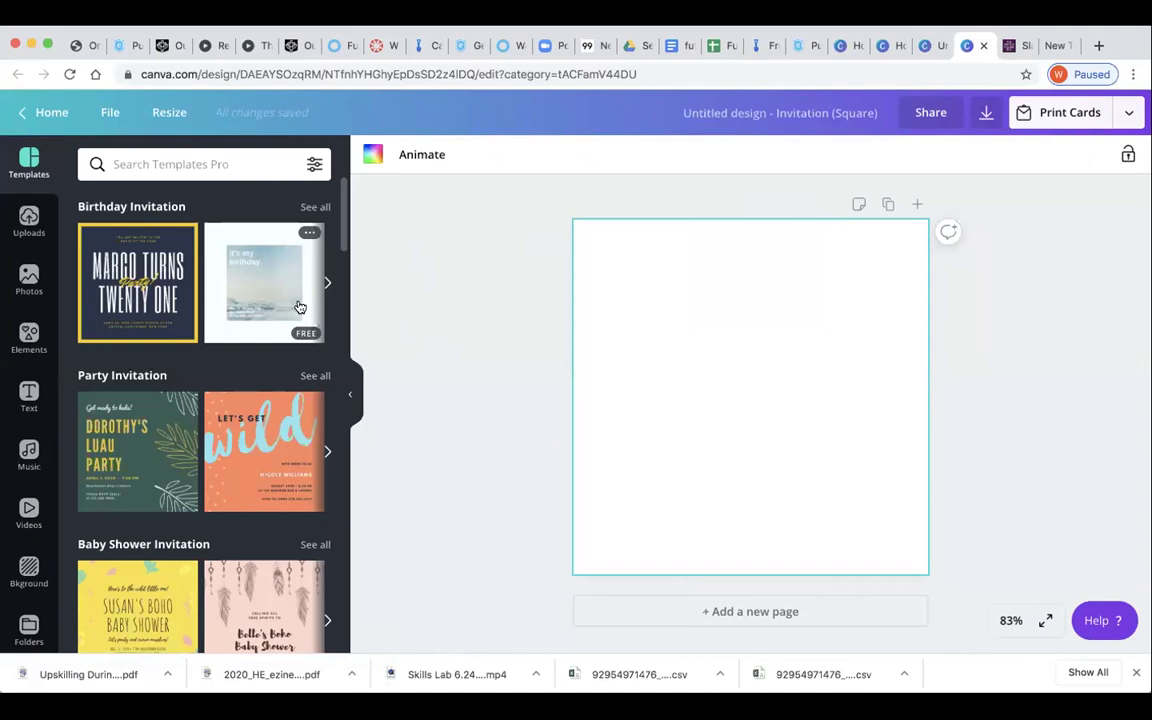
Browse the invitation templates and apply the dark "Open House Event" design from Open House Invitation to the blank page.
scroll(200, 265, down, 5)
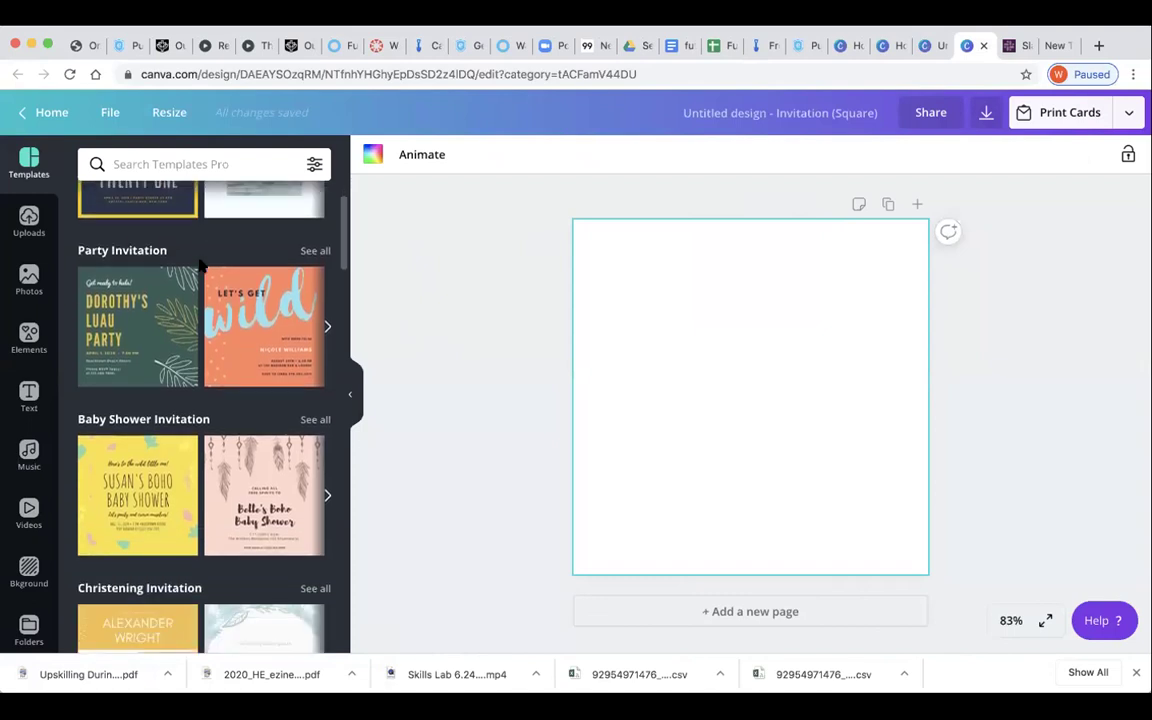
scroll(200, 265, down, 2)
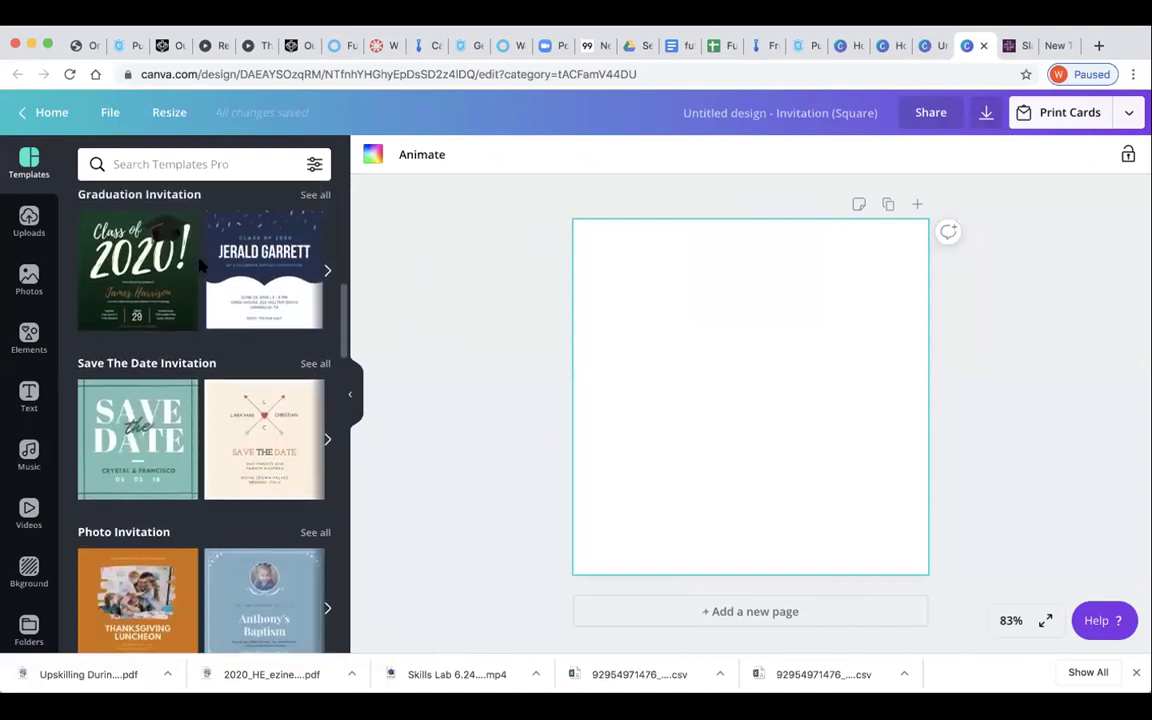
scroll(200, 265, up, 7)
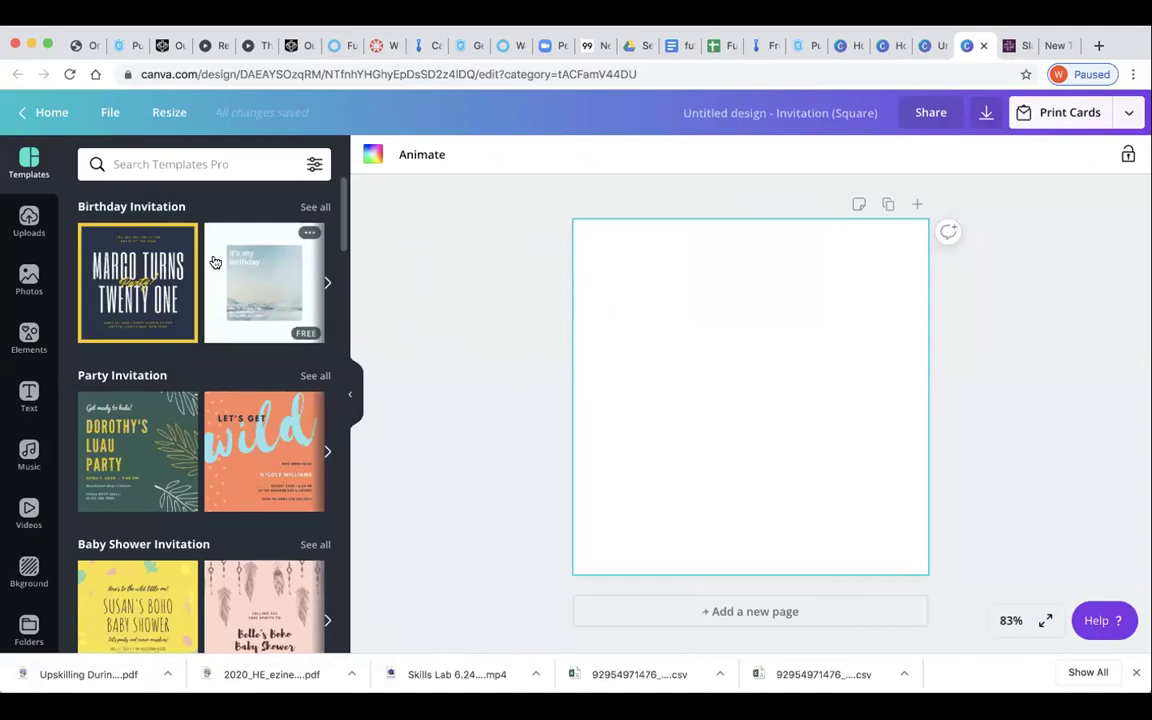
scroll(194, 278, down, 4)
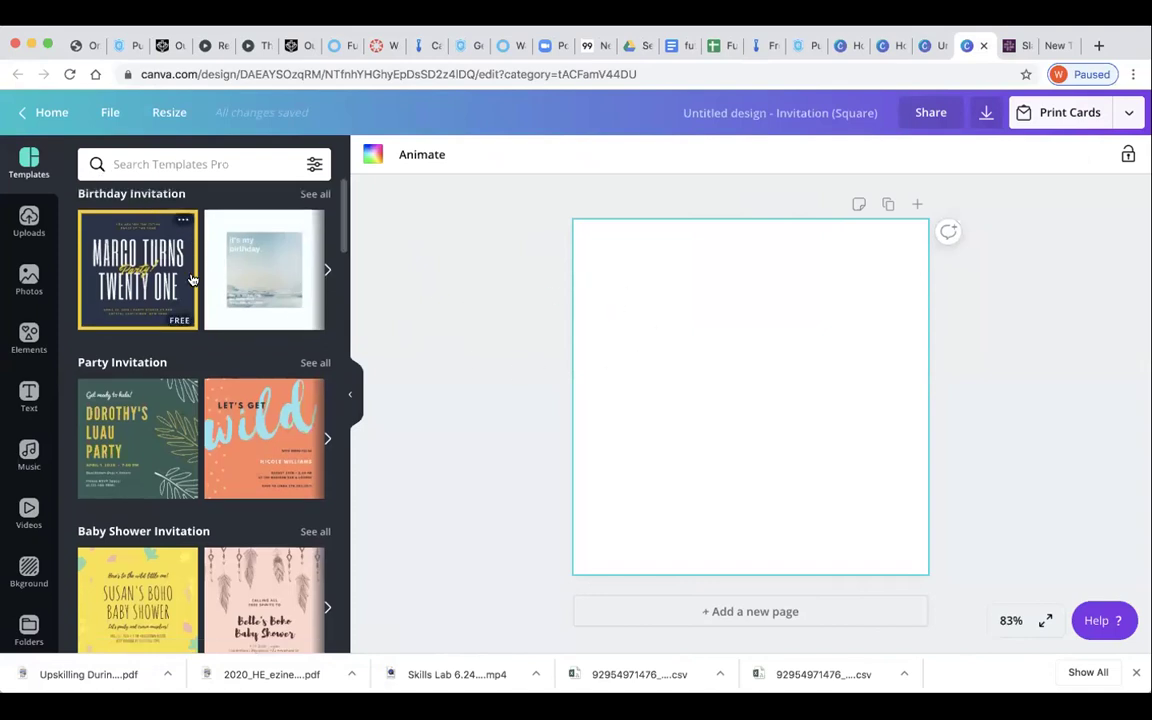
scroll(194, 278, down, 6)
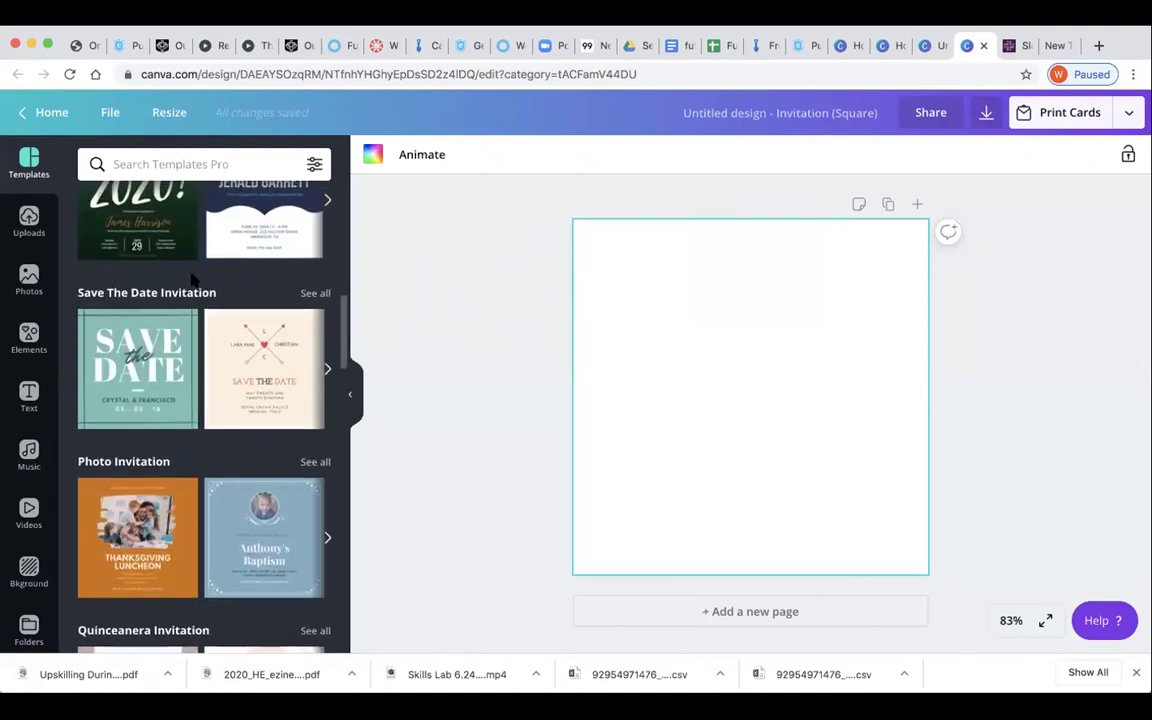
scroll(192, 340, down, 6)
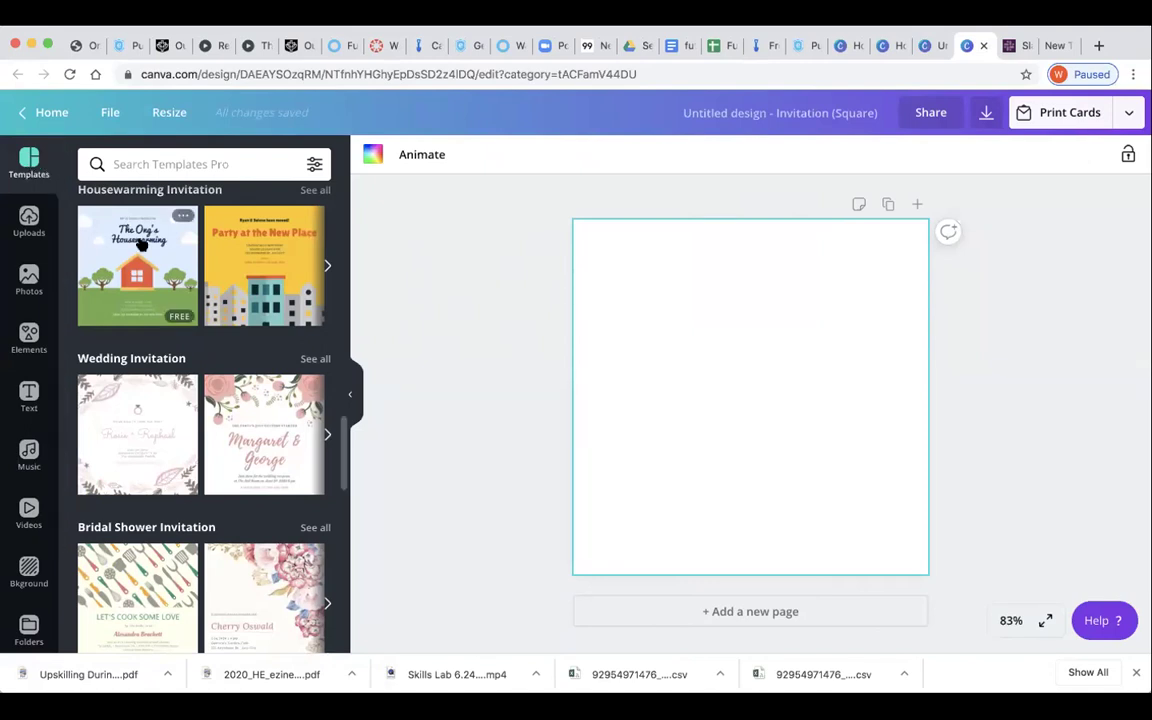
scroll(187, 343, down, 3)
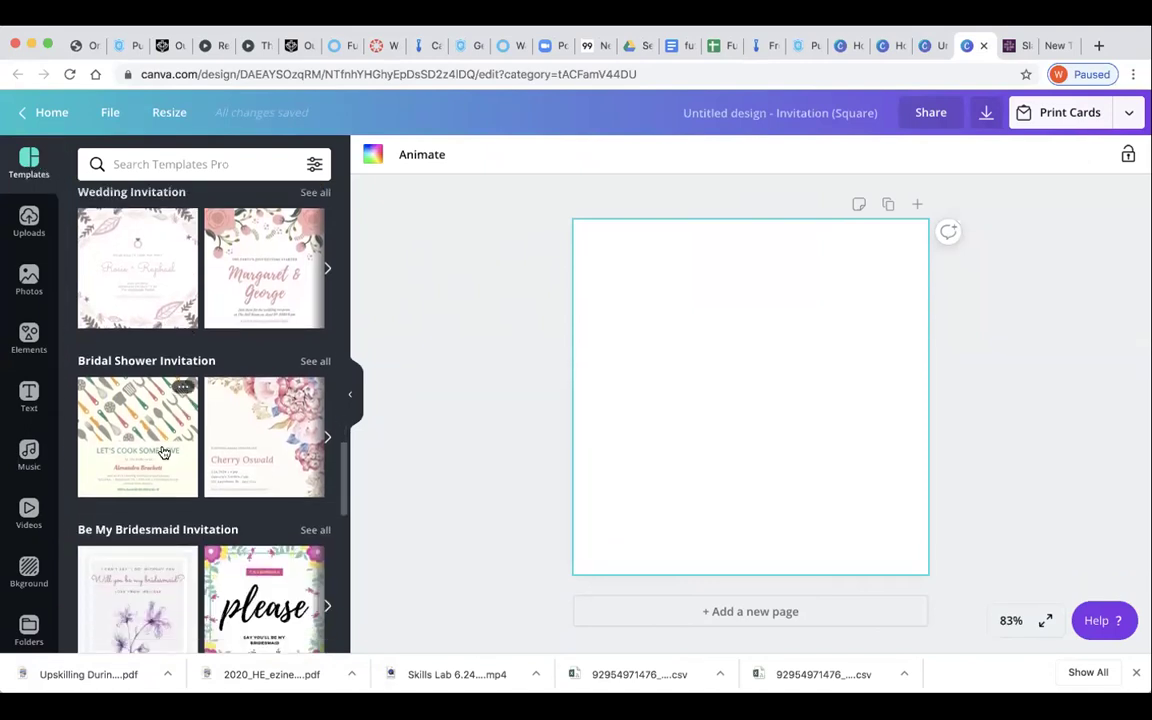
scroll(162, 450, down, 4)
scroll(160, 440, down, 1)
click(106, 424)
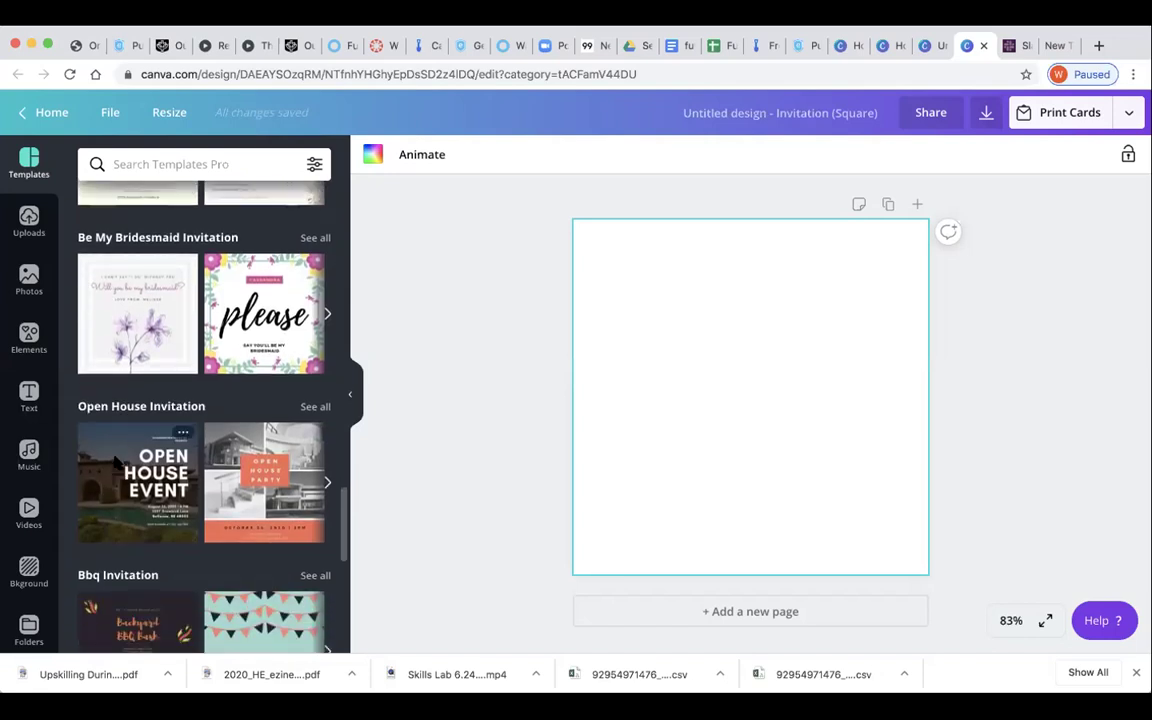
scroll(117, 463, up, 3)
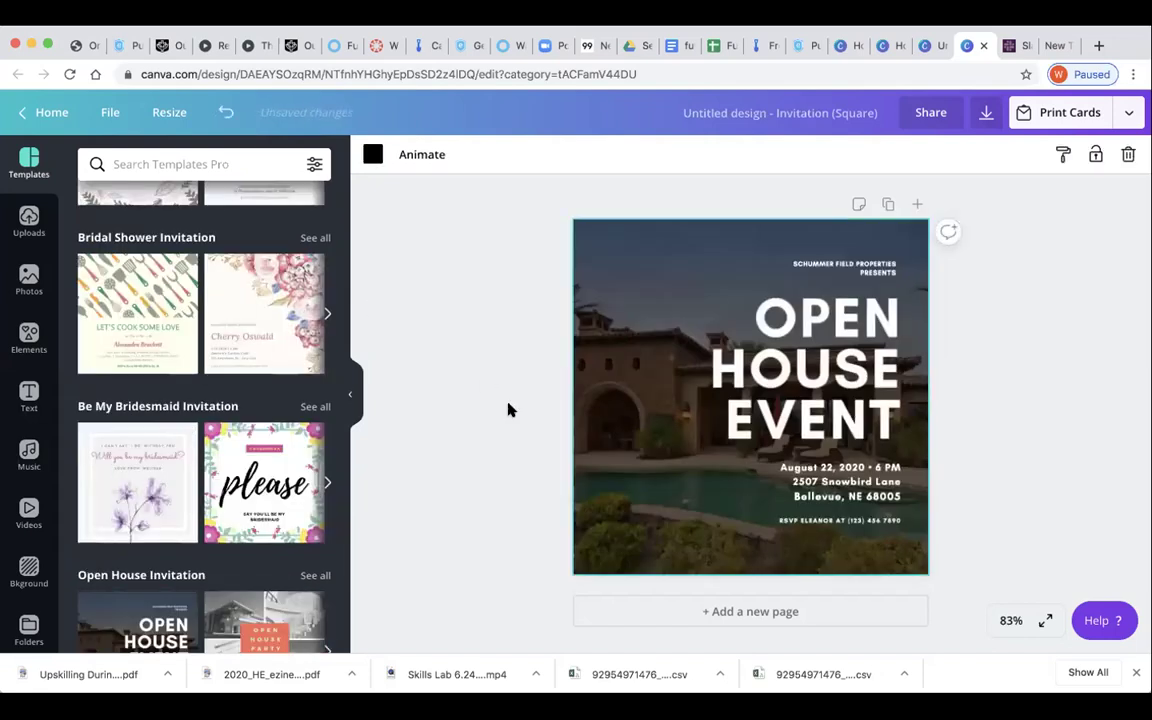
scroll(155, 470, down, 3)
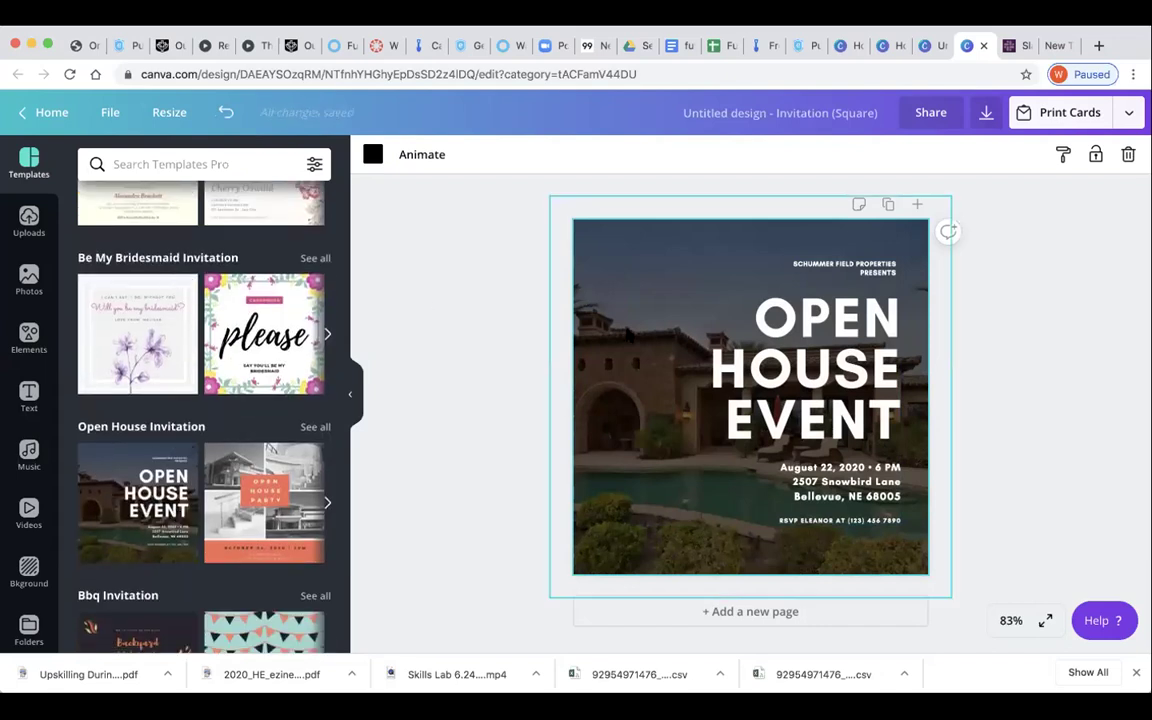
Ungroup the template's text block and select the "Schummer Field Properties Presents" line on its own.
click(775, 415)
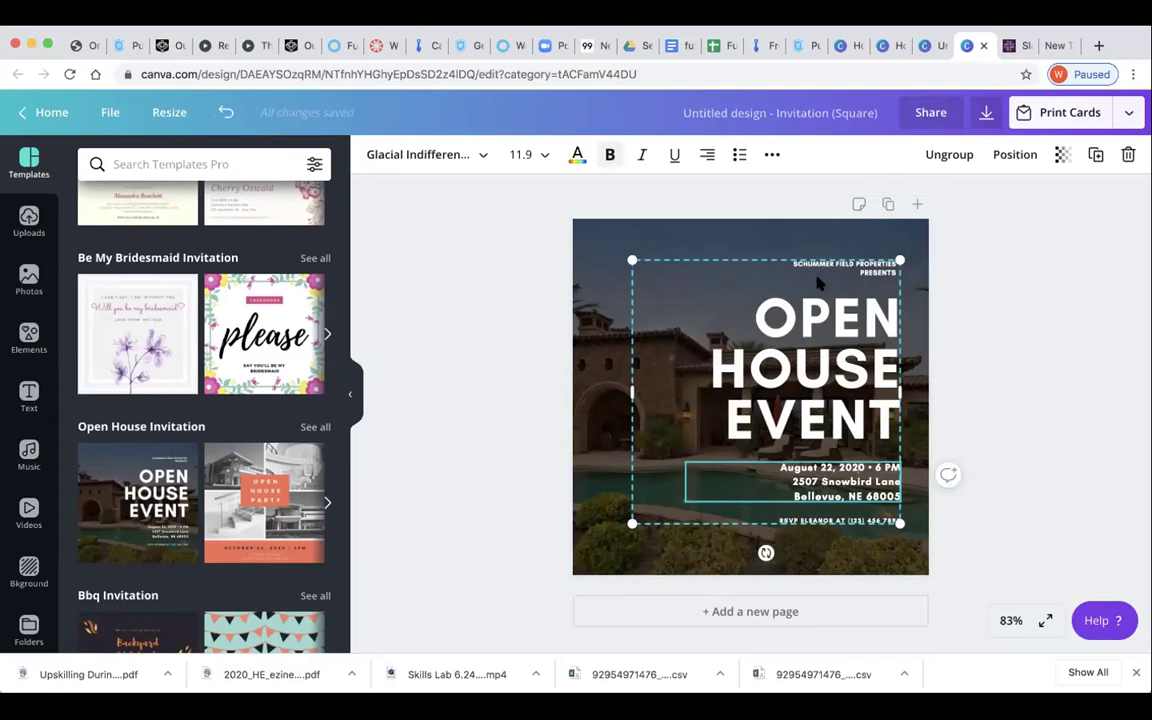
click(950, 156)
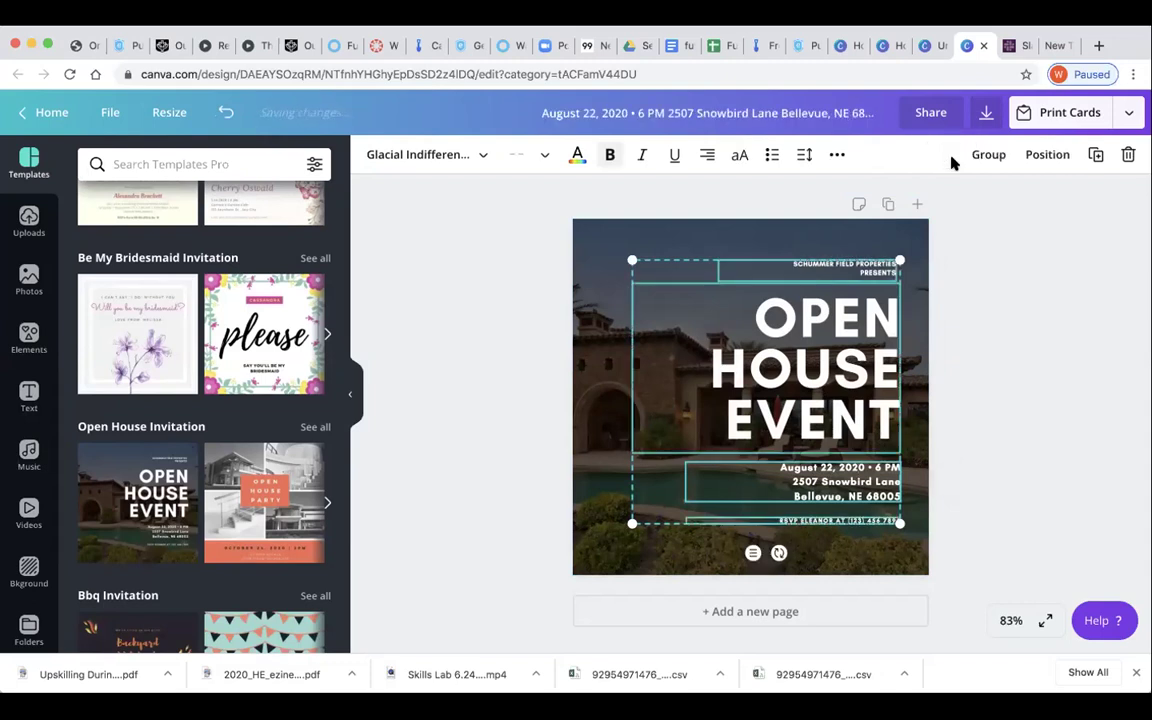
click(1003, 290)
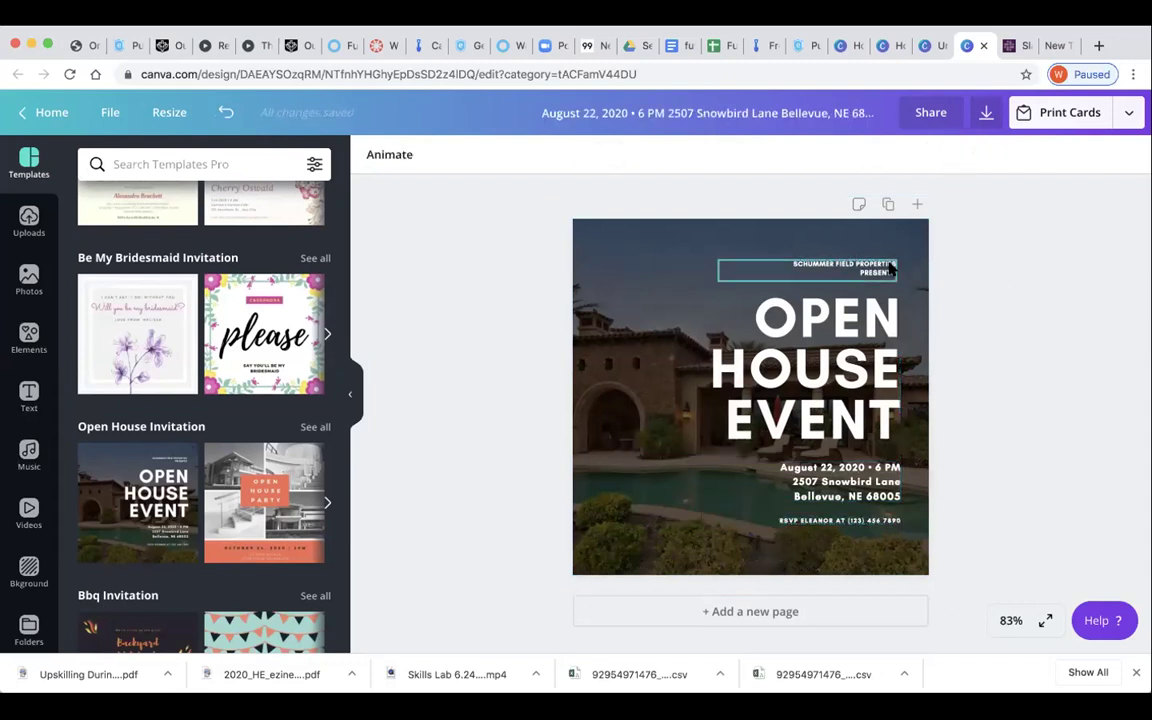
click(893, 268)
click(893, 268)
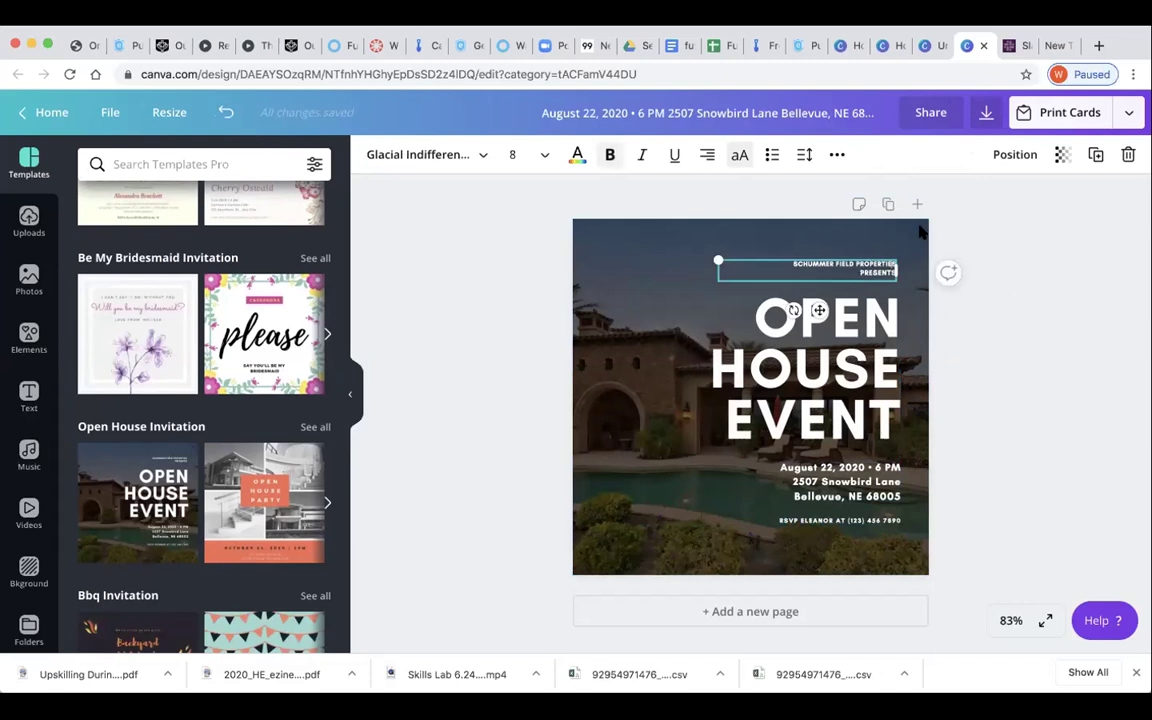
Group the heading, the presenter line and the date-and-address text, and enlarge the group toward the page's upper-left corner.
click(897, 345)
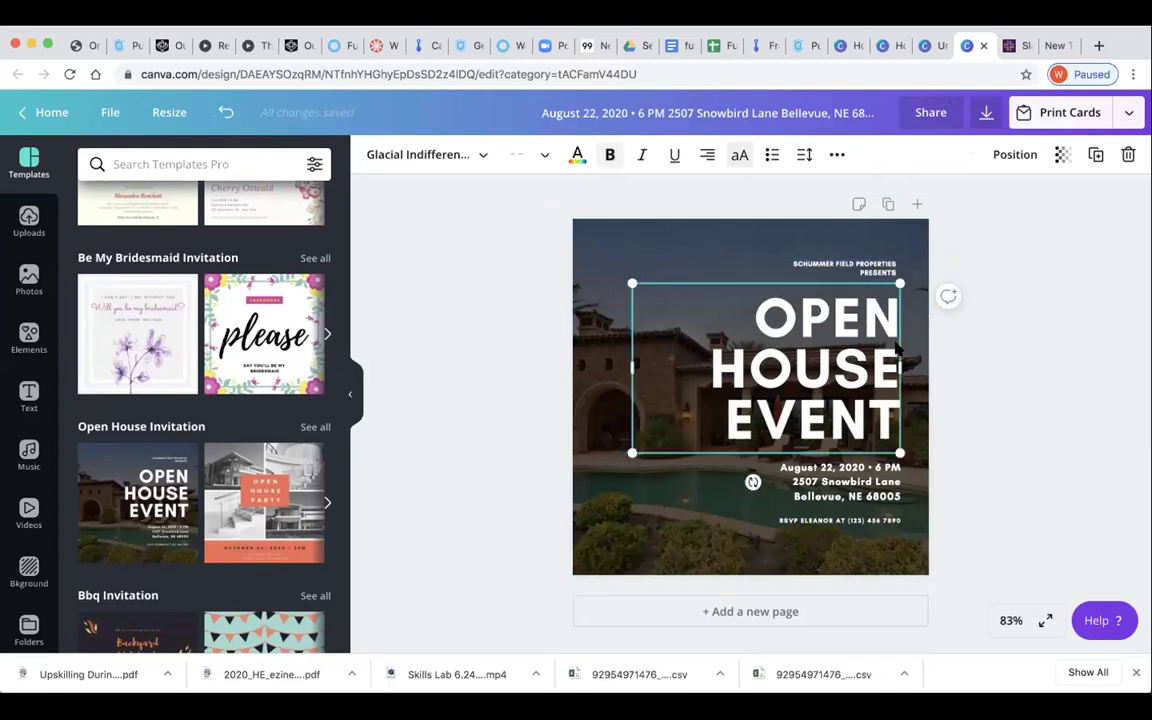
shift+click(758, 268)
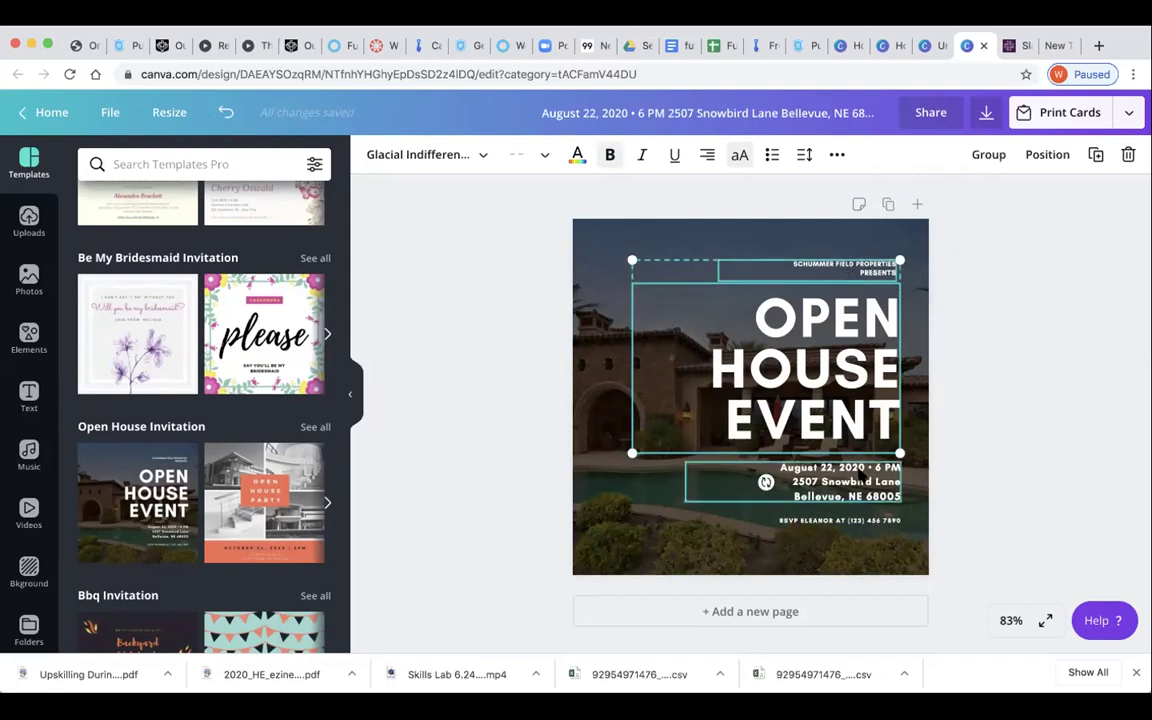
shift+click(861, 480)
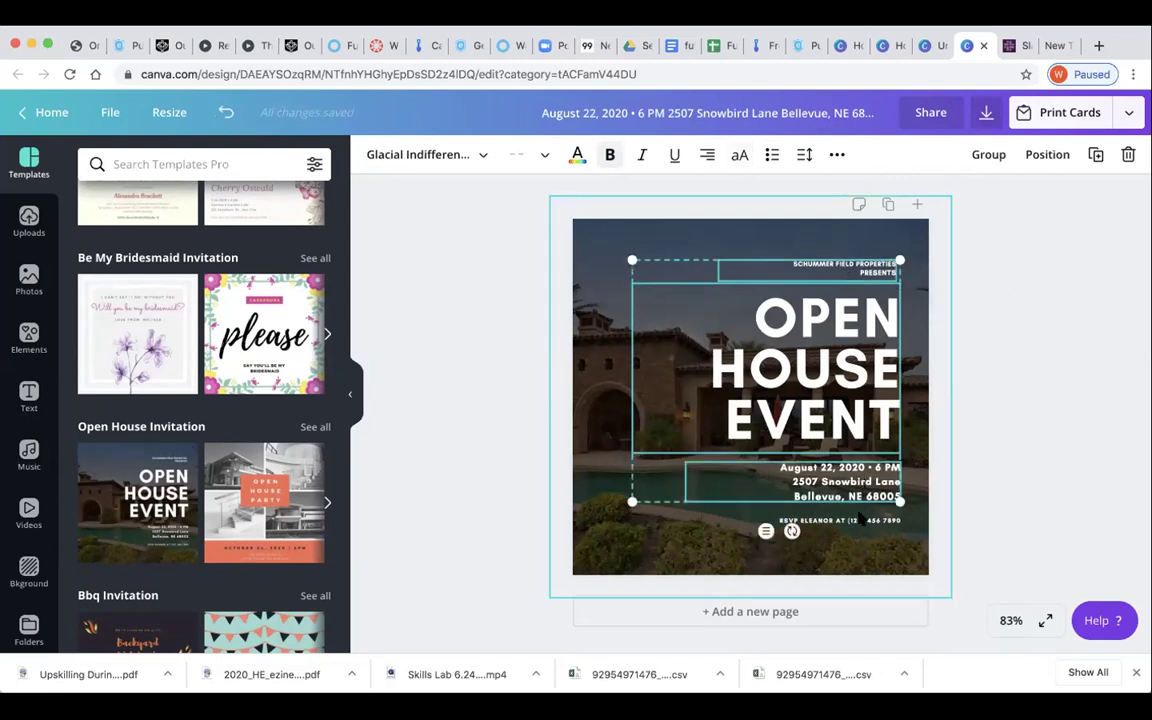
click(990, 156)
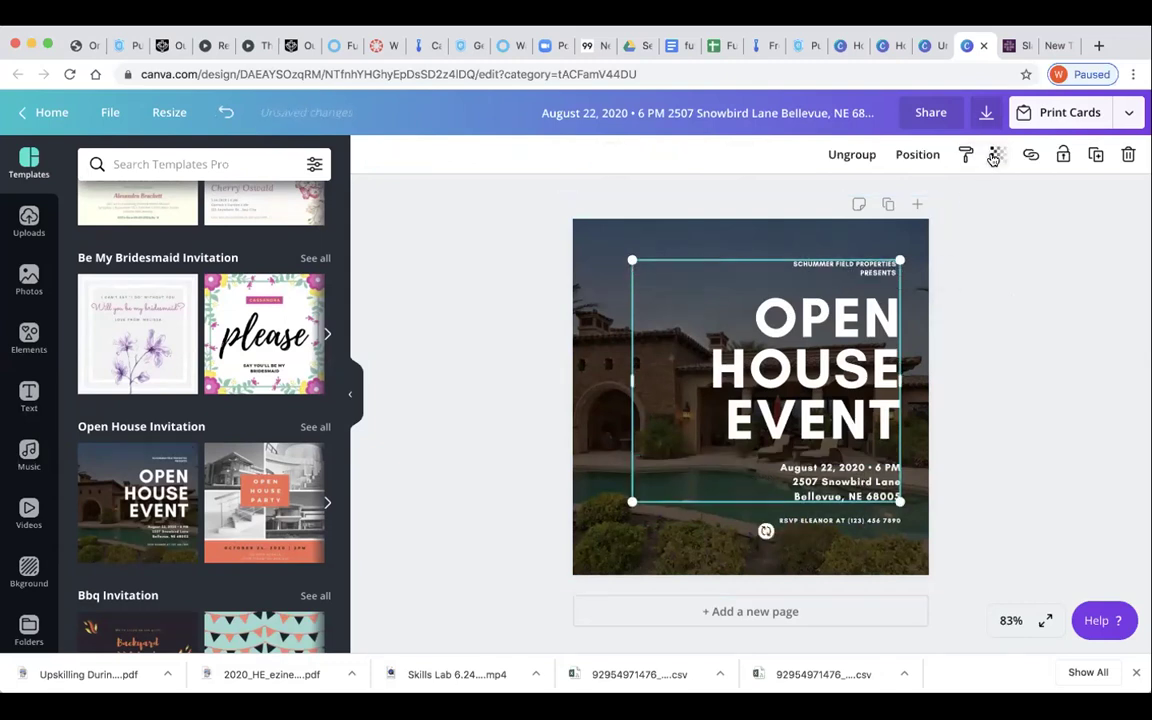
drag(632, 259, 608, 239)
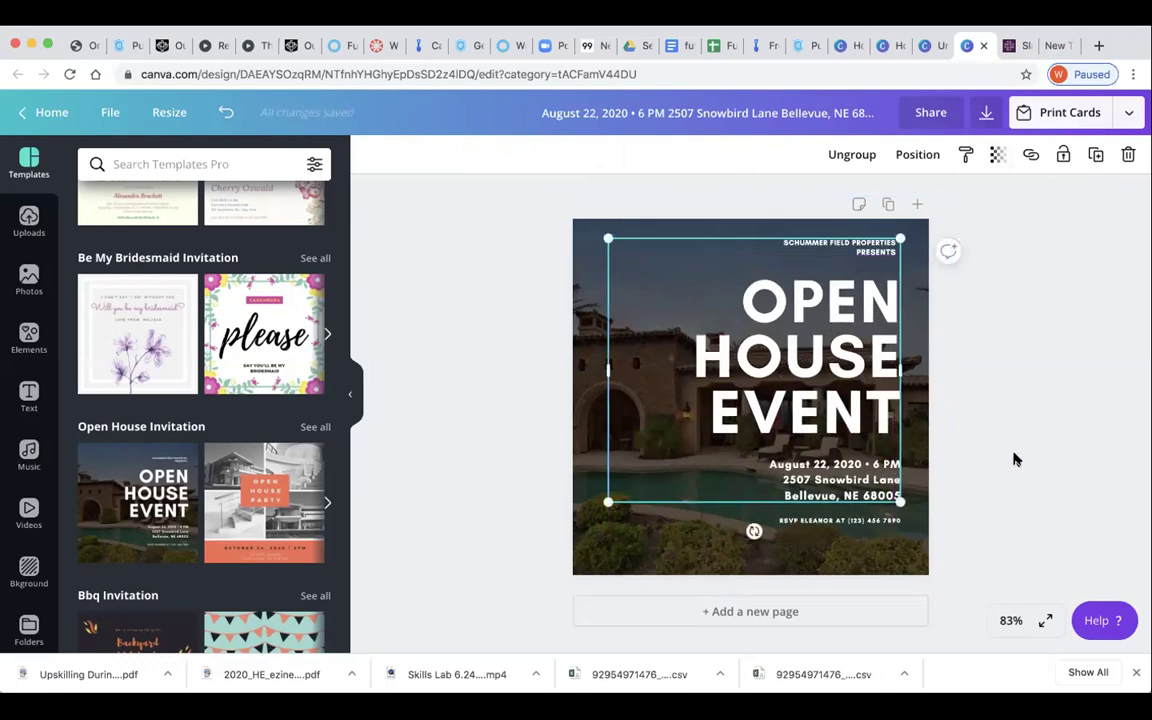
click(1013, 458)
Ungroup the enlarged text block into separate text boxes and deselect them.
click(880, 330)
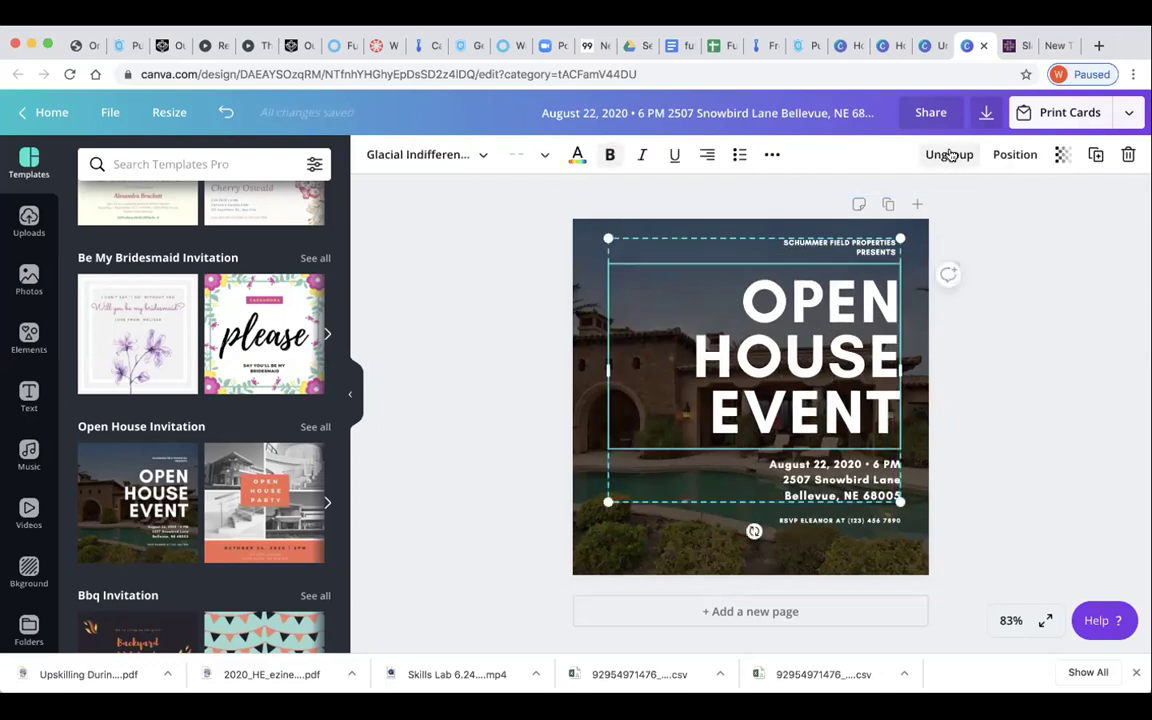
click(950, 154)
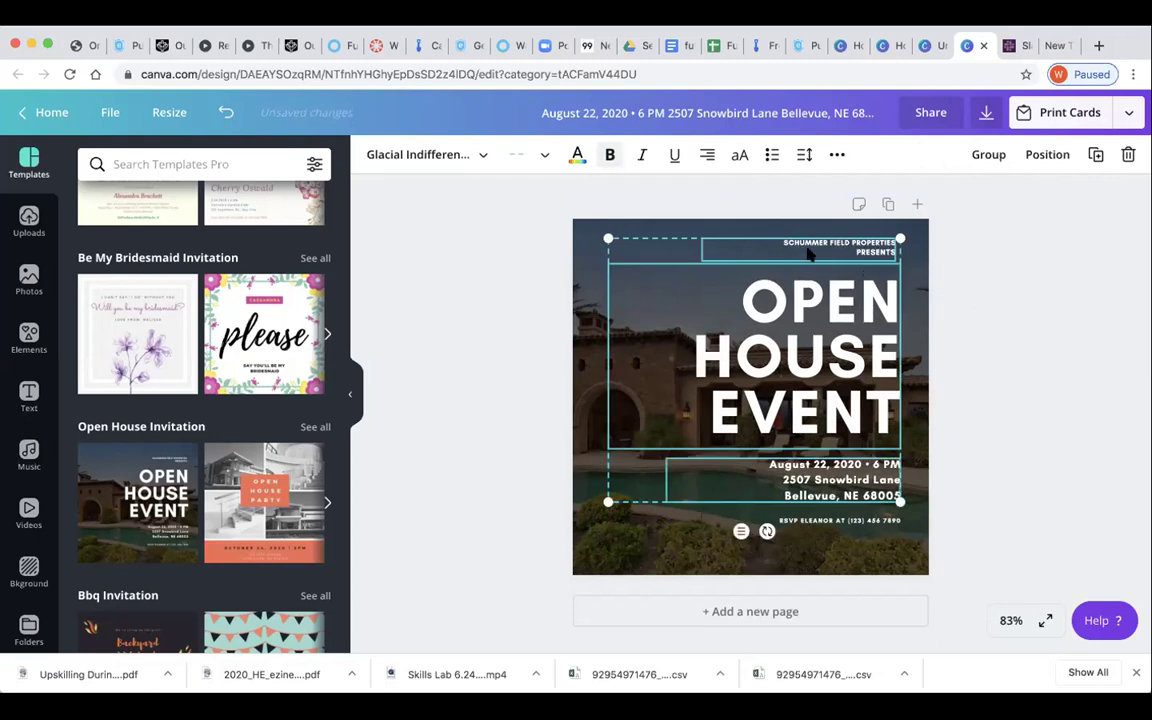
click(951, 293)
Replace the word "OPEN" in the heading with "TEXT".
click(863, 328)
drag(899, 300, 746, 283)
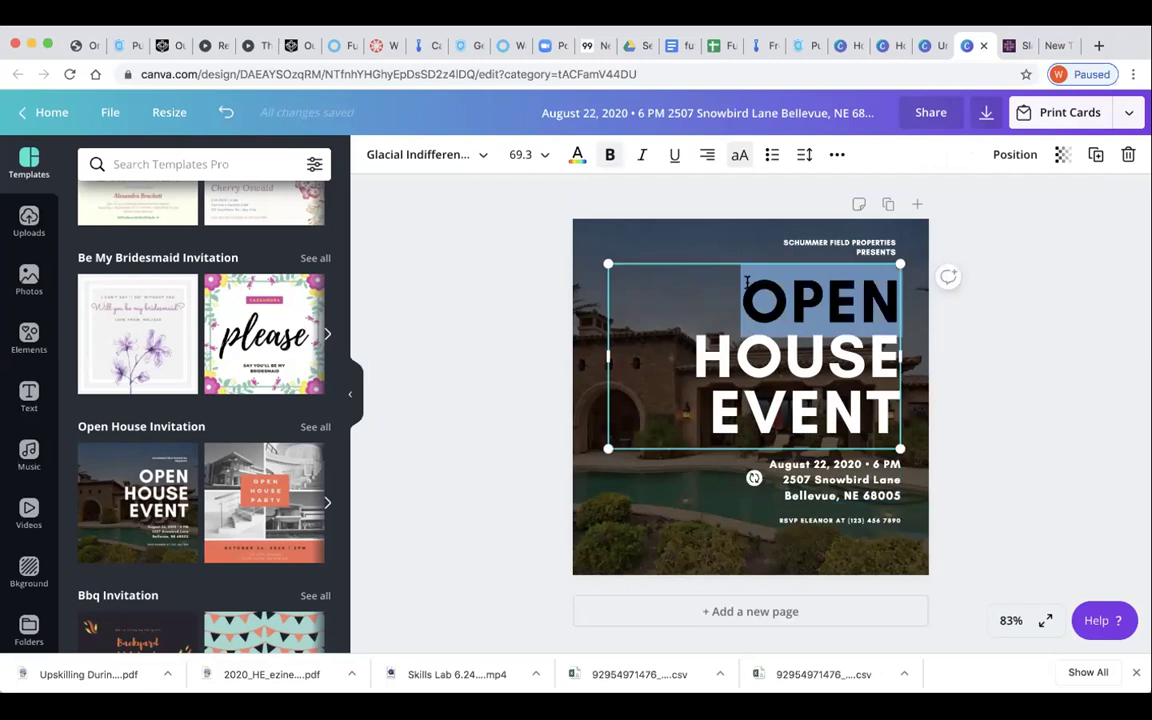
text(TEXT)
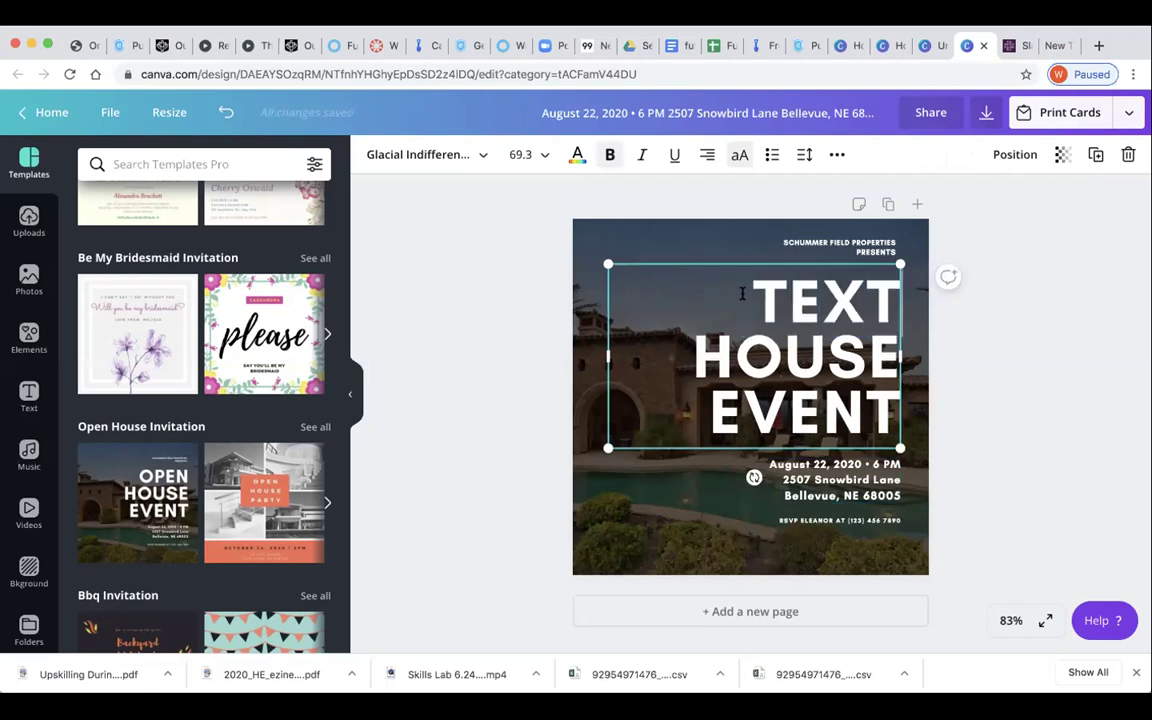
Color the entire heading with the yellow brand color and set its font to Montserrat Extra-Bold.
drag(665, 265, 893, 400)
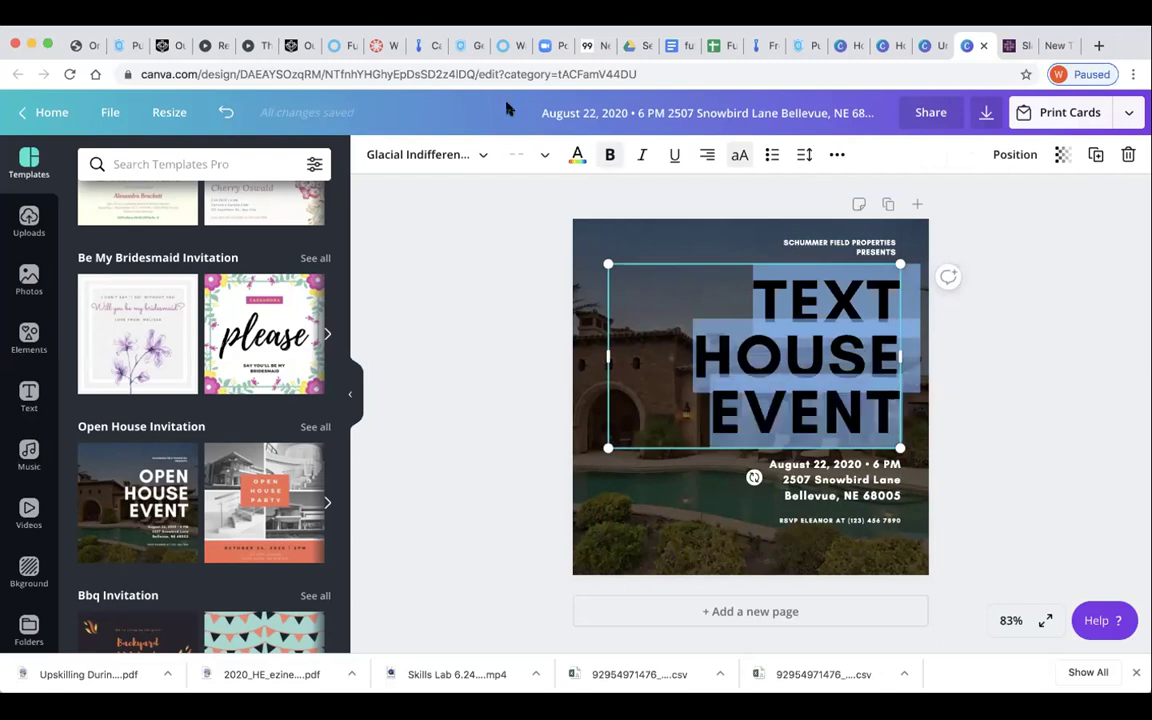
click(577, 154)
click(182, 401)
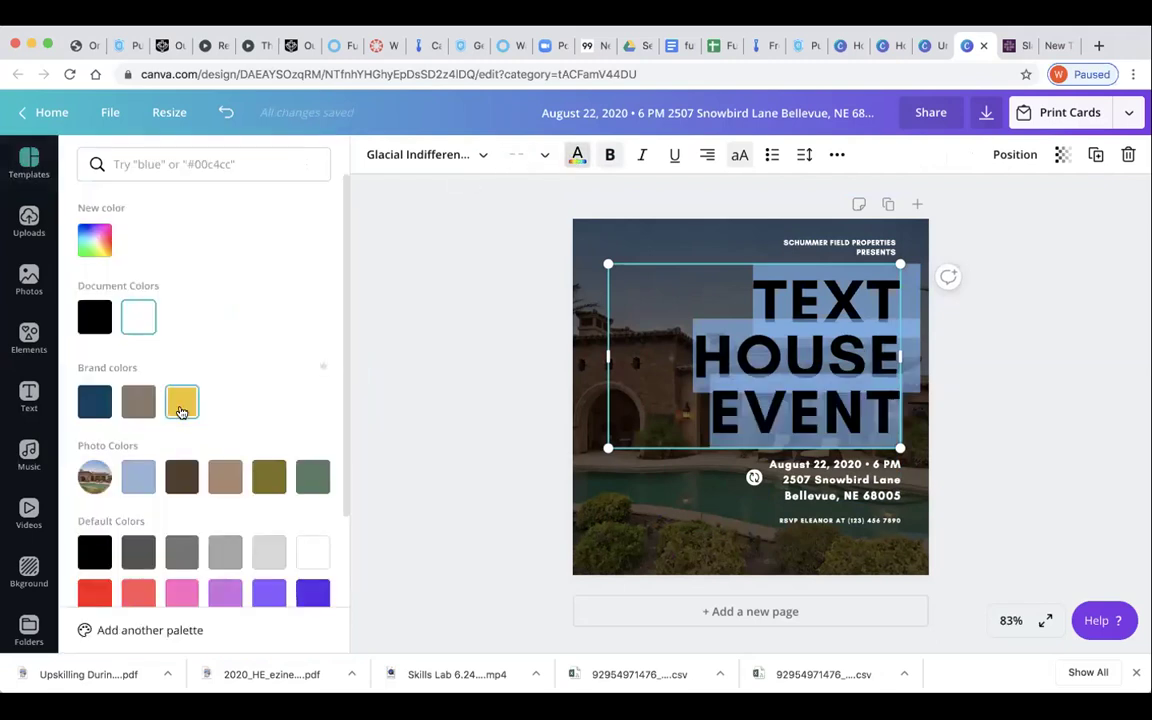
click(484, 157)
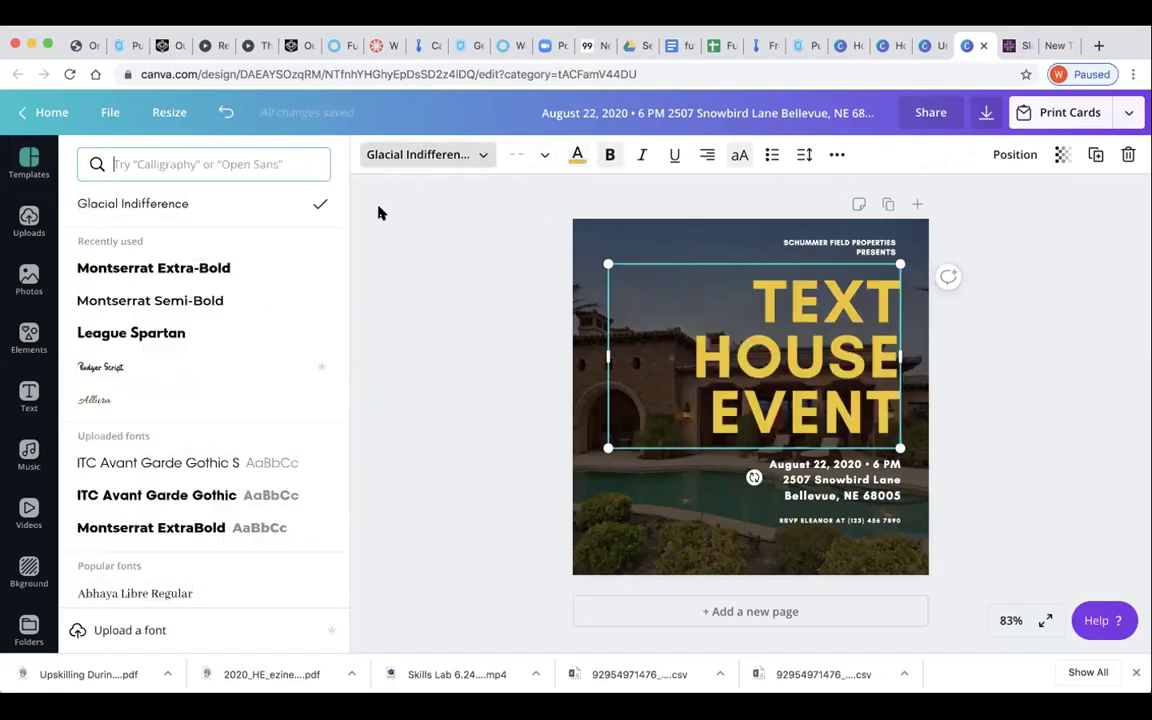
click(226, 268)
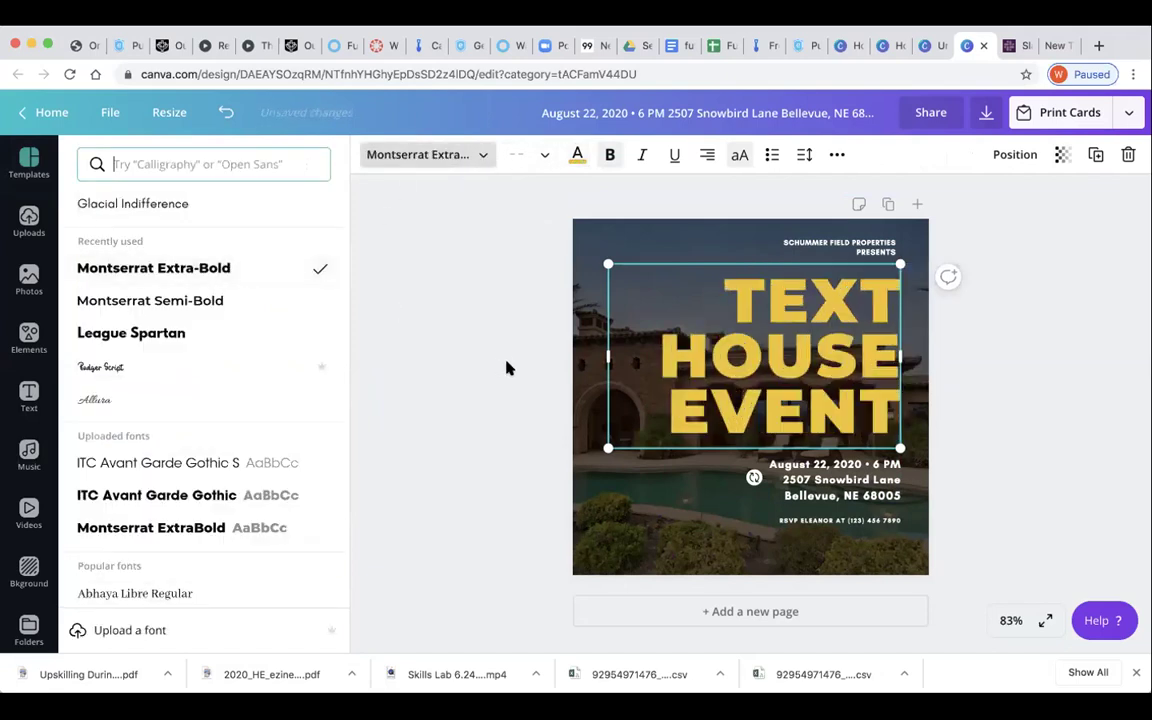
click(736, 425)
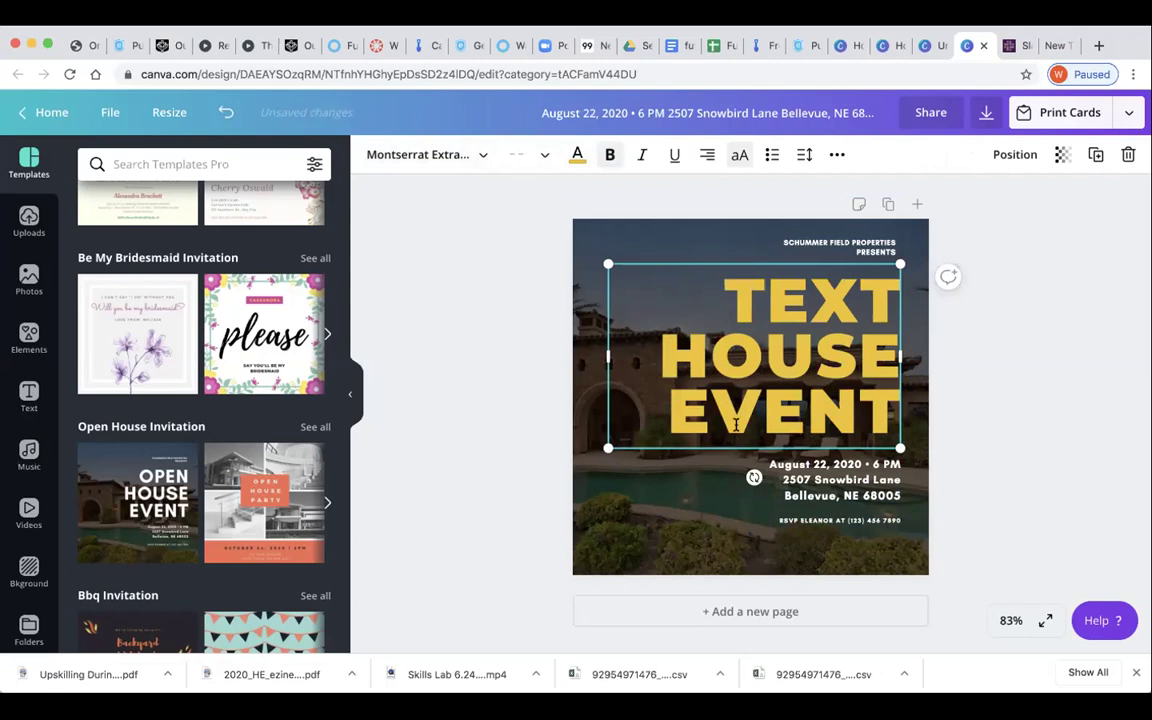
Try deleting the background photo from the invitation, and undo the deletion.
click(614, 504)
key(Delete)
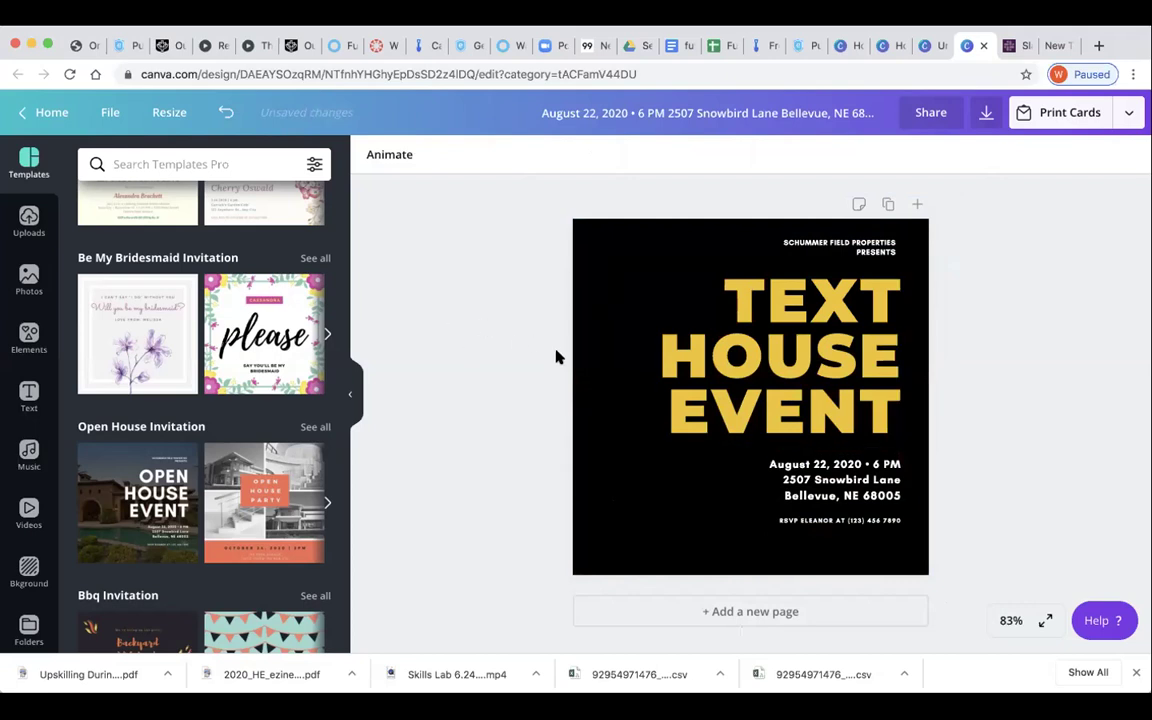
key(ctrl+z)
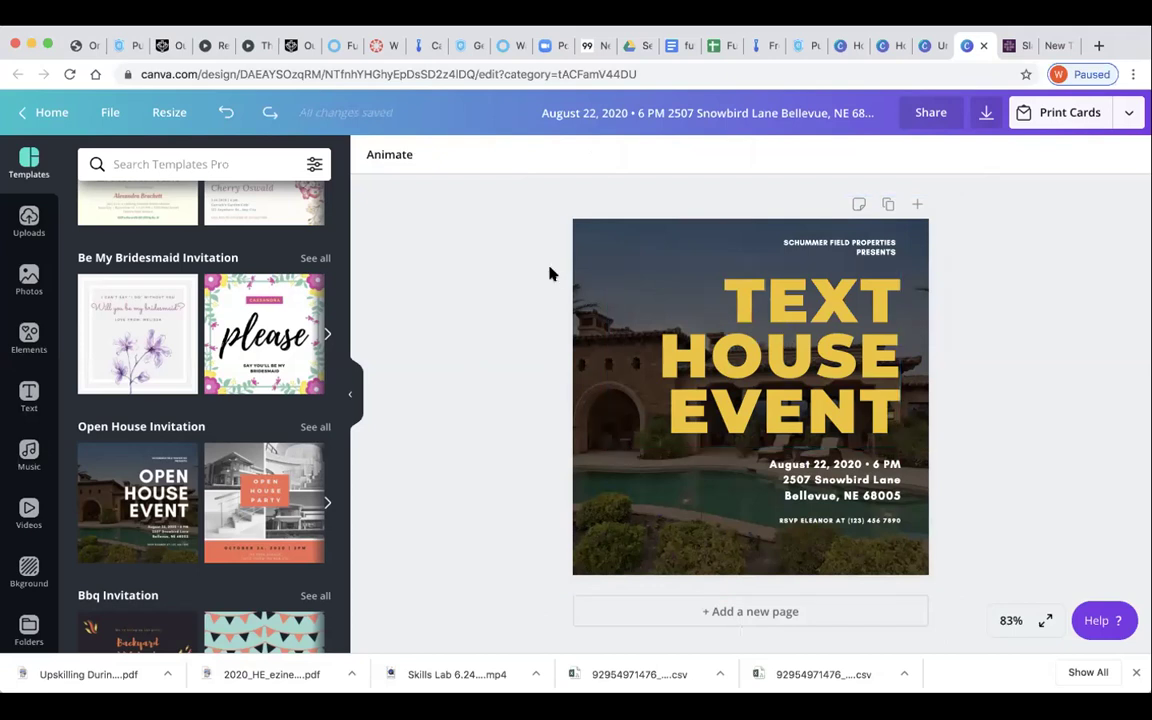
Shift the photo aside to change the page background color to white, and move the photo back over the page.
click(605, 235)
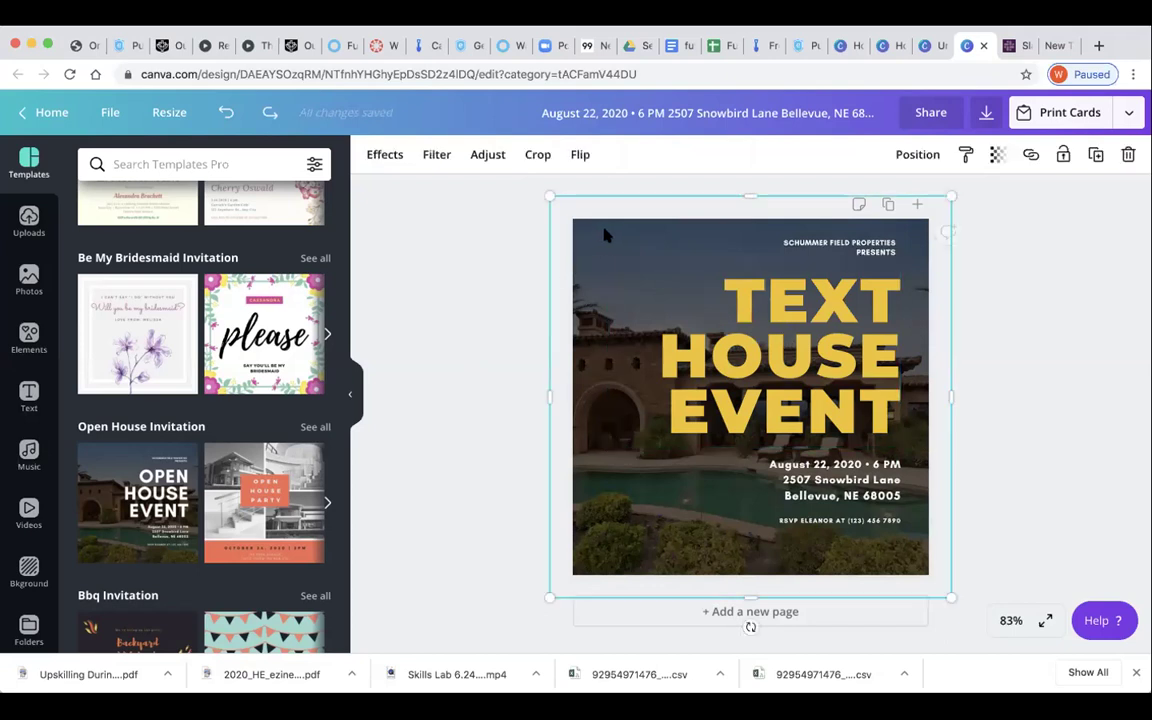
drag(605, 235, 722, 259)
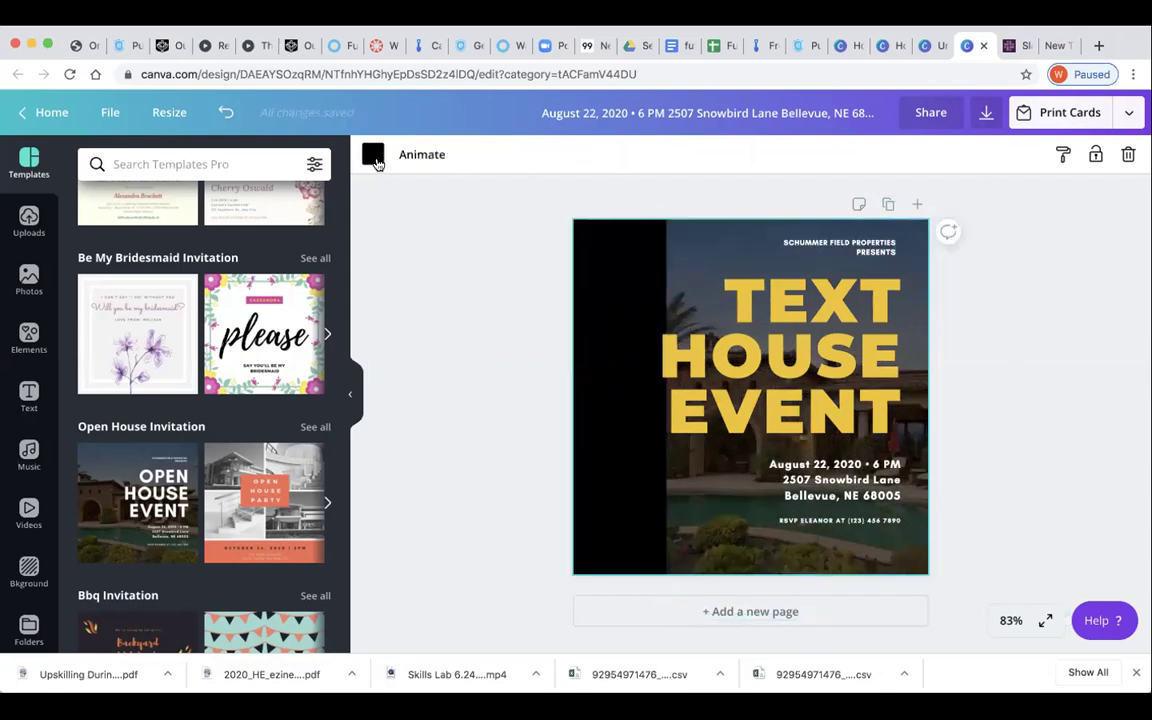
click(373, 154)
click(182, 316)
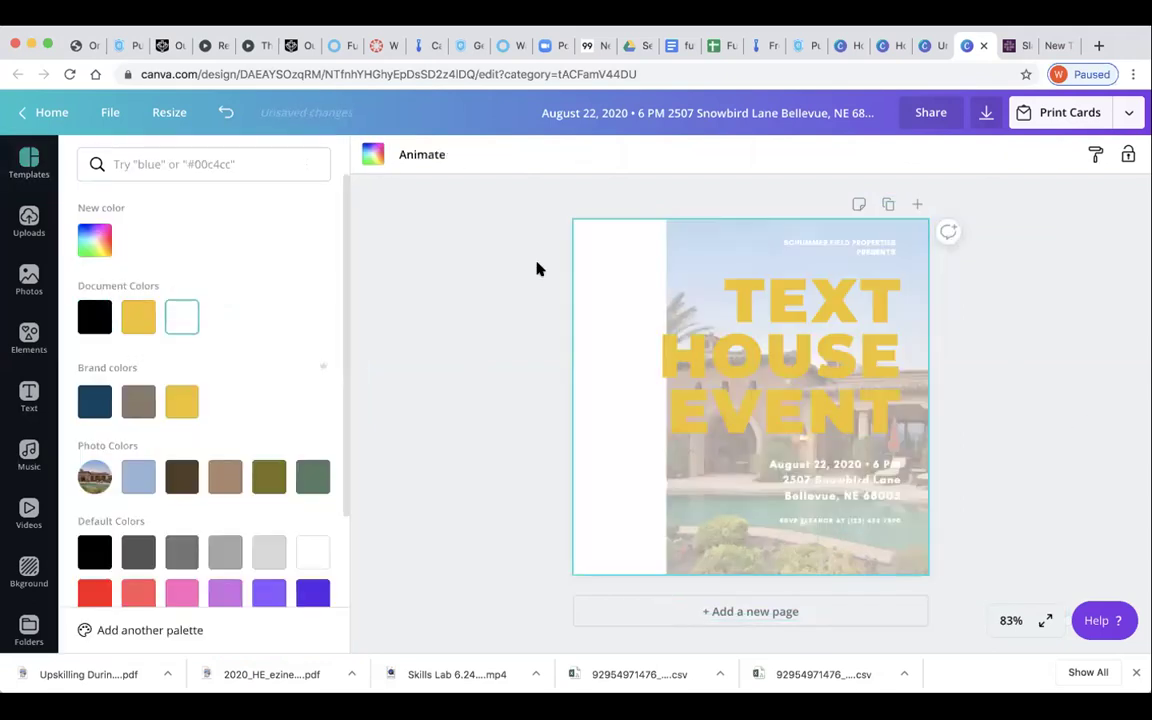
drag(694, 244, 583, 230)
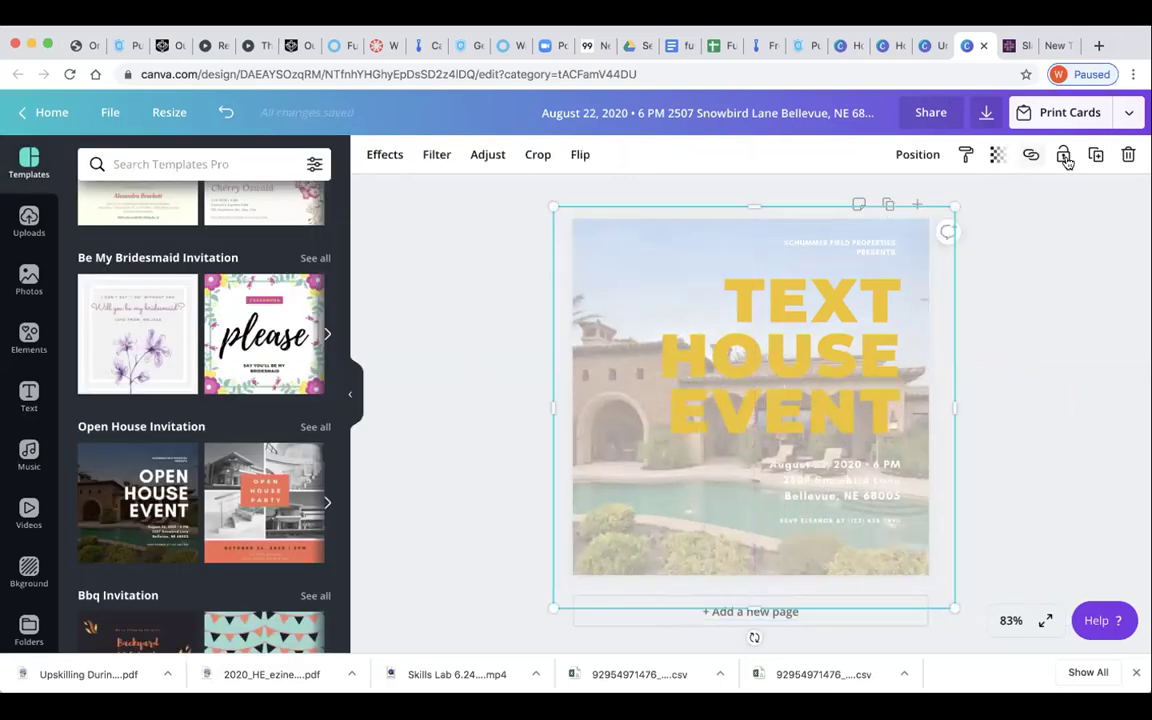
Set the house photo's transparency to 100 and deselect it.
click(997, 157)
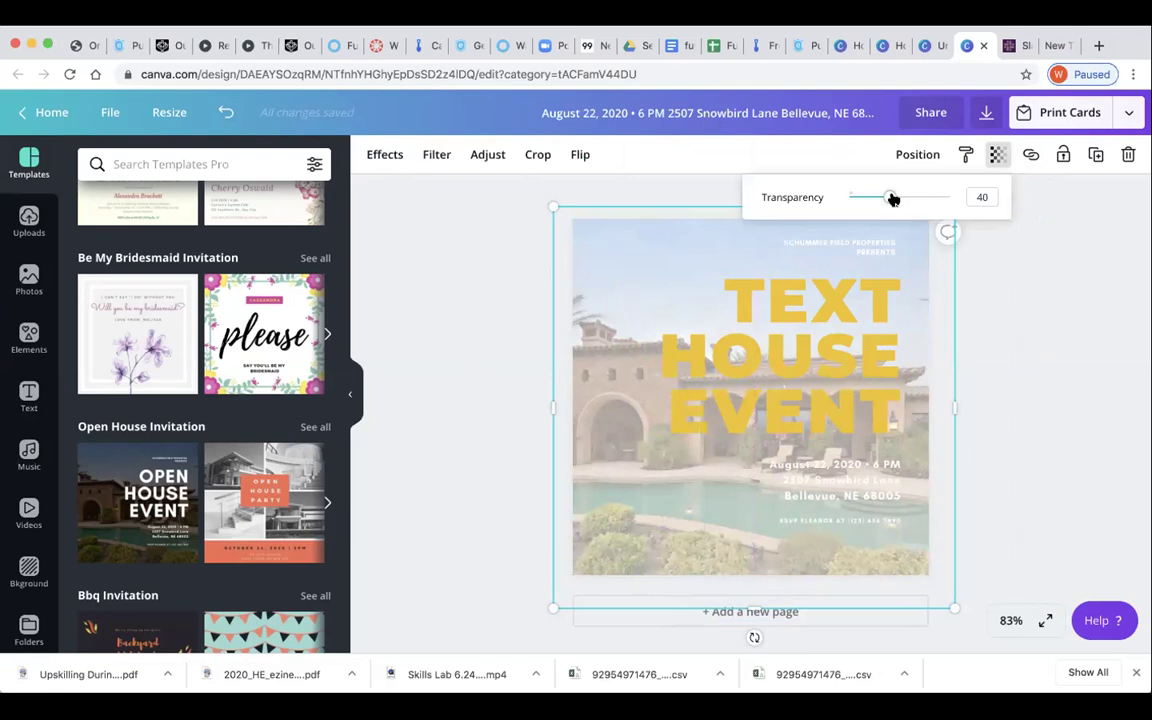
drag(892, 198, 997, 207)
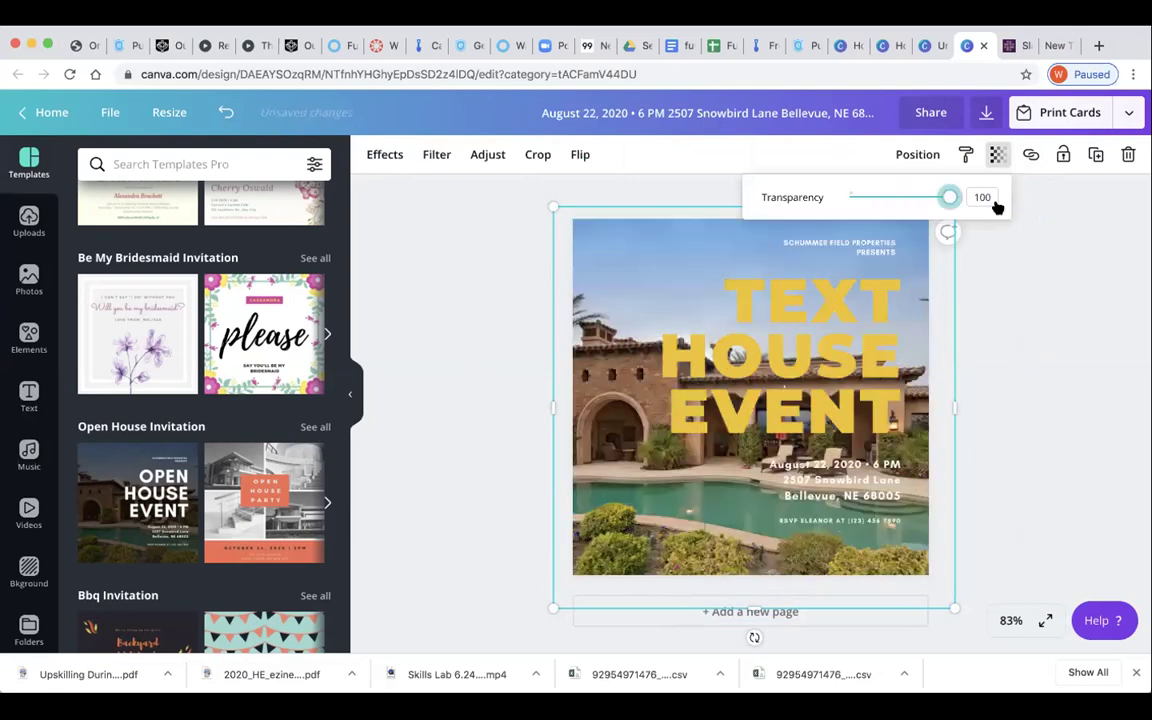
click(1056, 396)
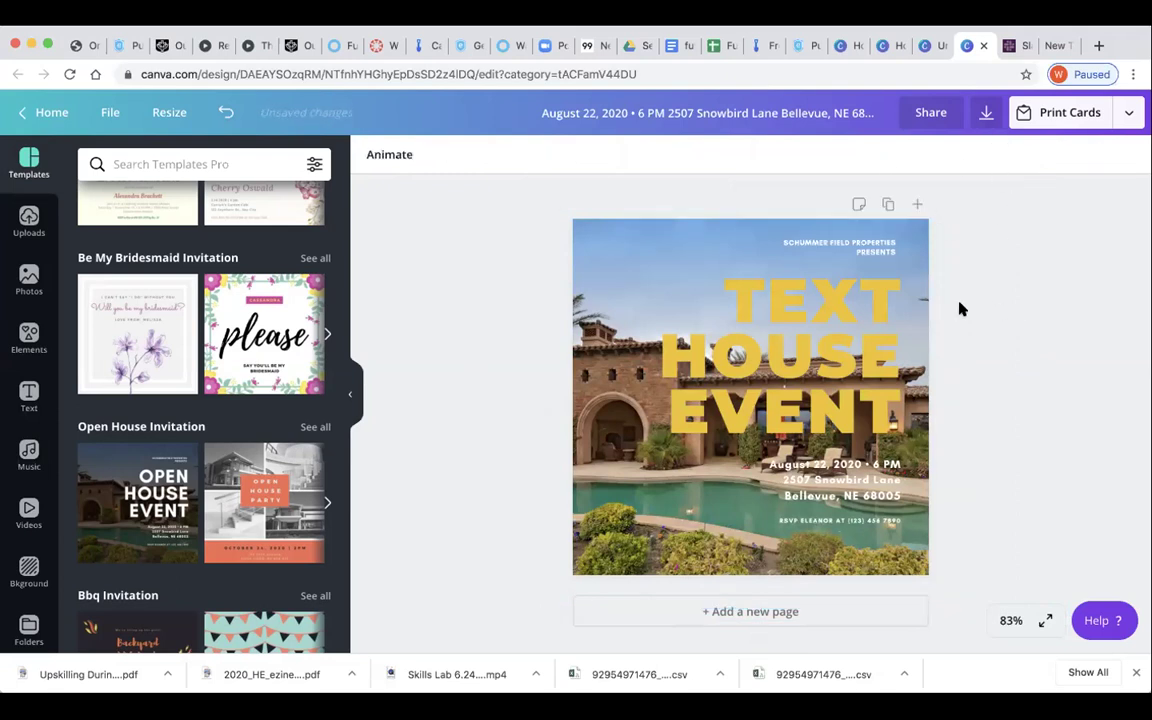
Set the background photo's transparency to 41.
click(659, 257)
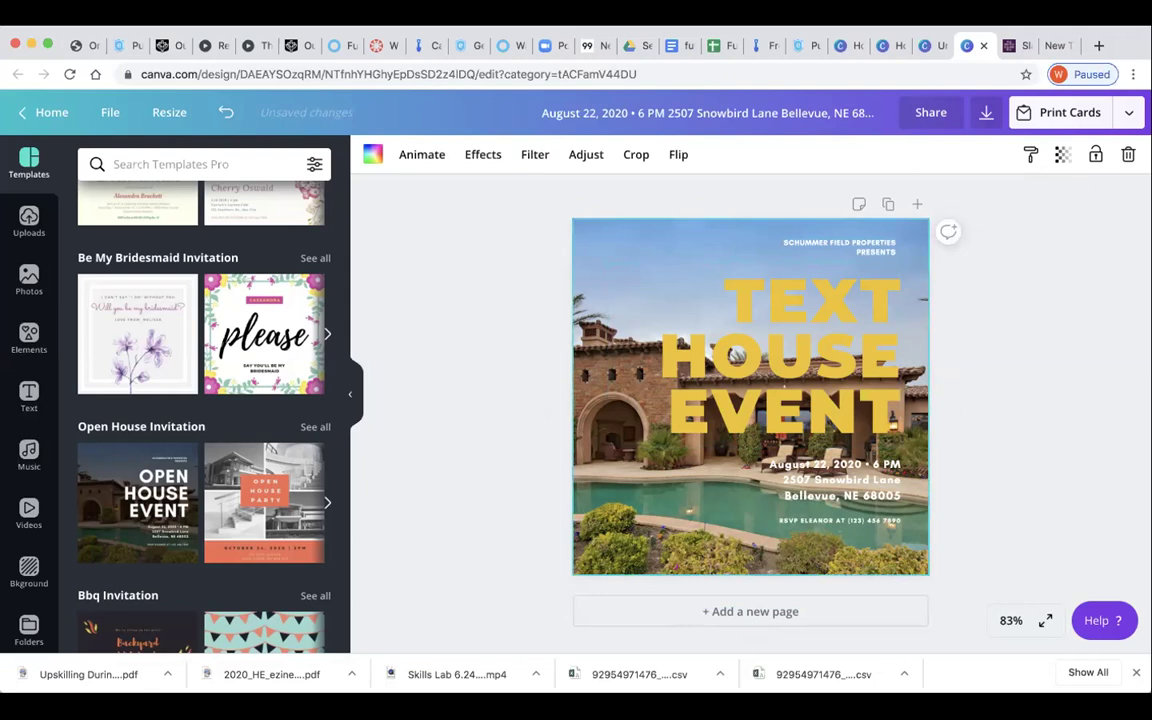
click(1062, 158)
drag(1012, 197, 955, 203)
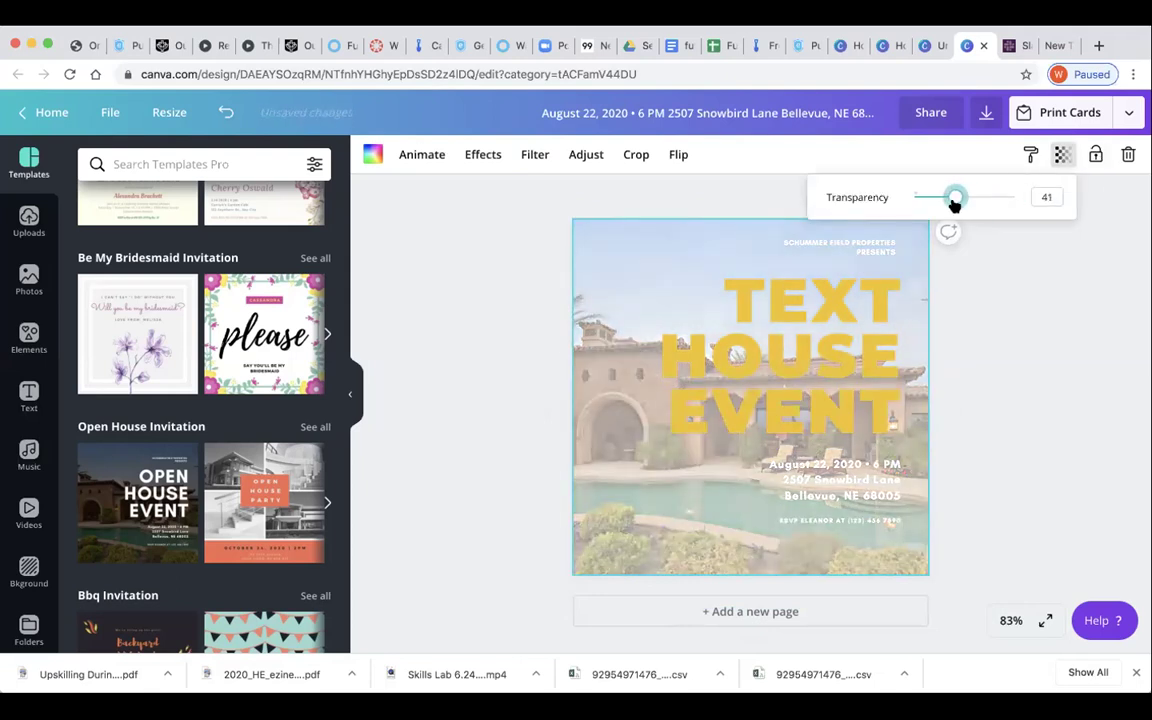
click(509, 257)
Select the page background and set the color behind the photo to the default black.
click(692, 264)
click(545, 237)
click(585, 237)
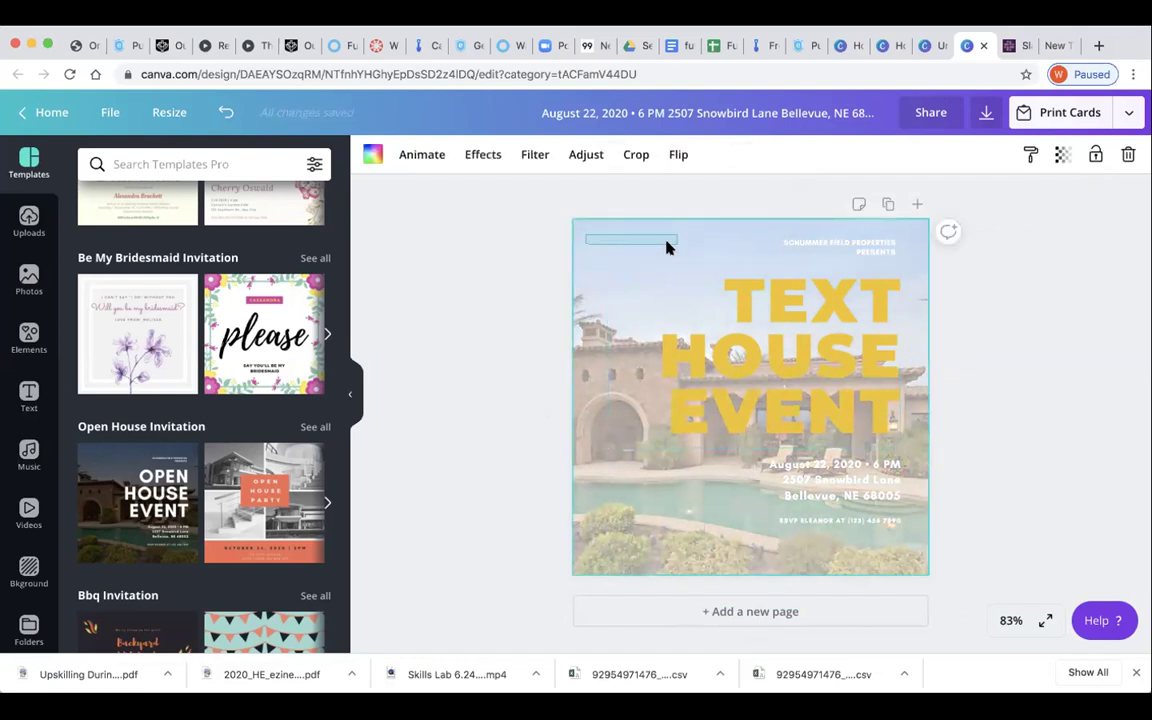
key(Escape)
click(589, 228)
click(553, 260)
click(617, 250)
click(371, 158)
click(95, 558)
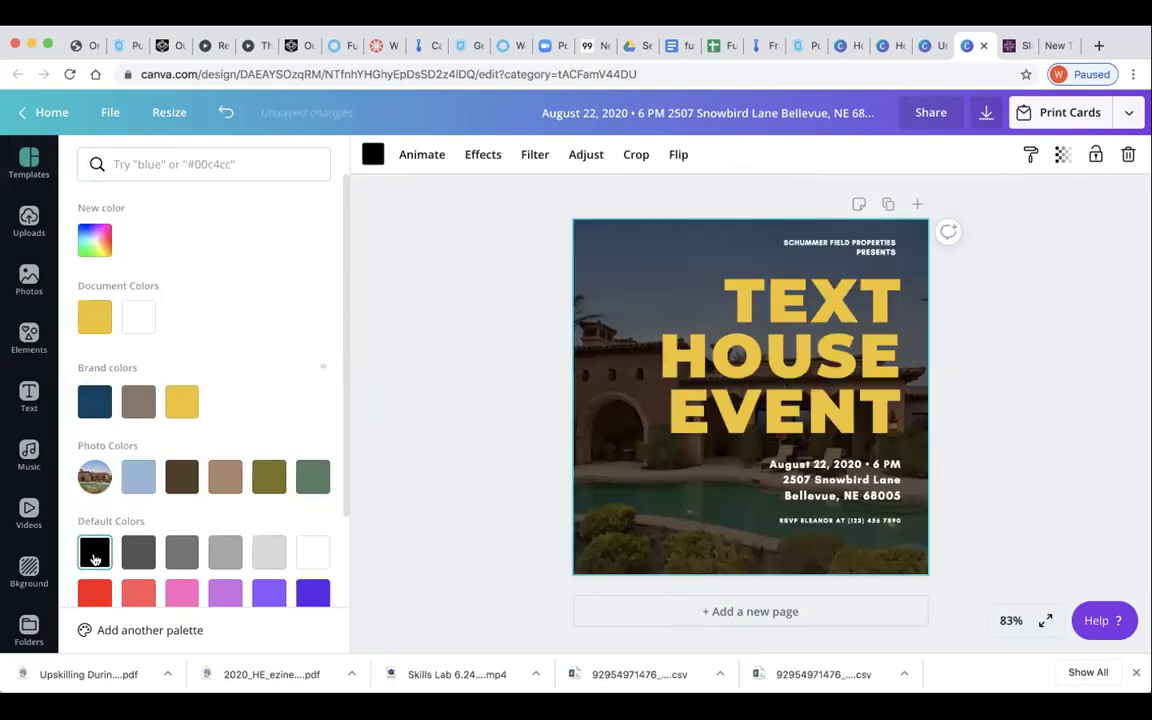
click(447, 301)
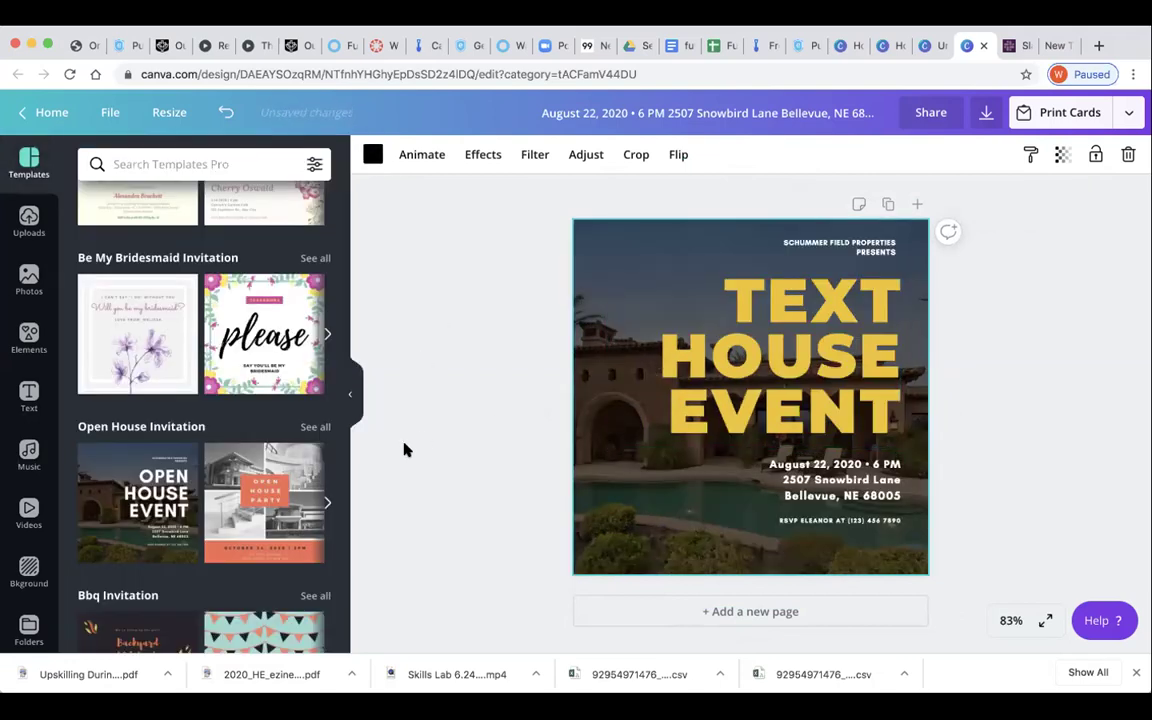
Add the Luau Party template from the Hawaiian Party Invitation category as a new page.
scroll(261, 527, down, 5)
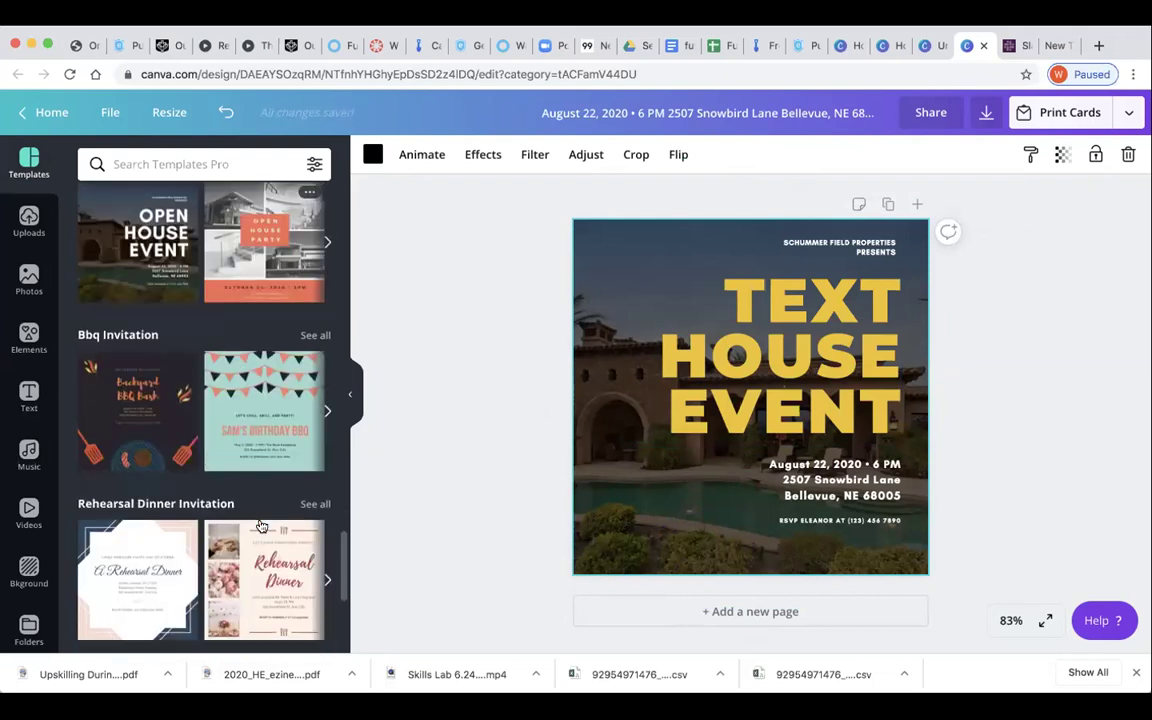
scroll(261, 527, down, 5)
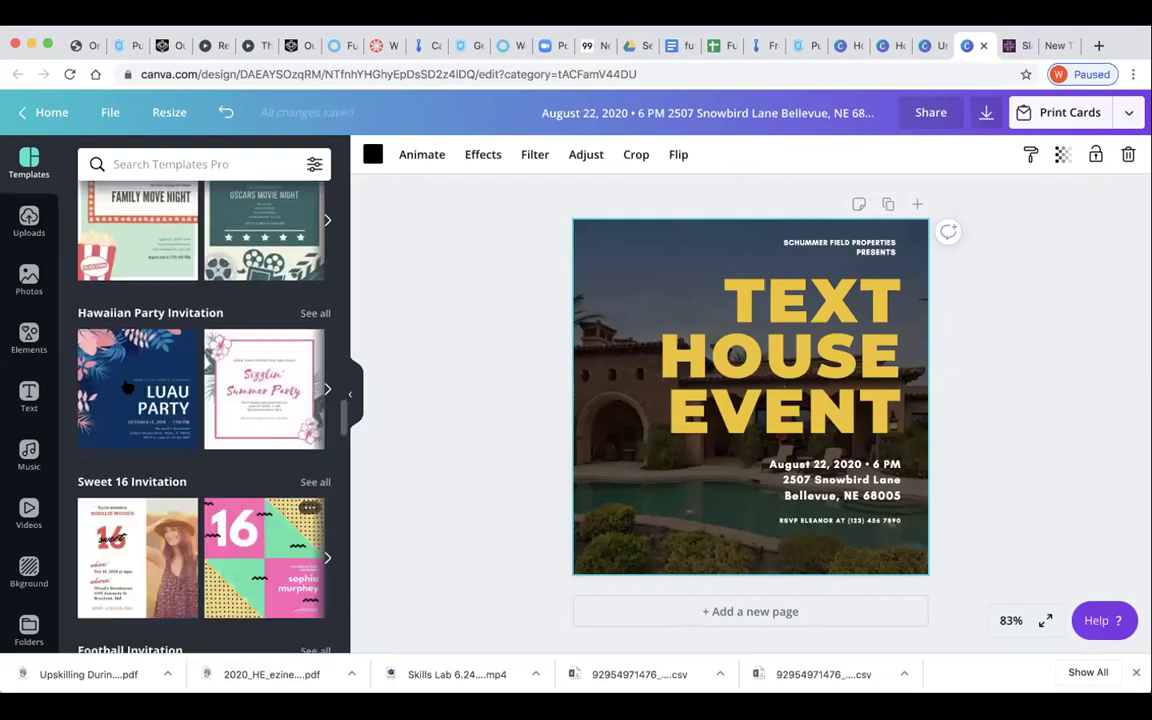
click(122, 384)
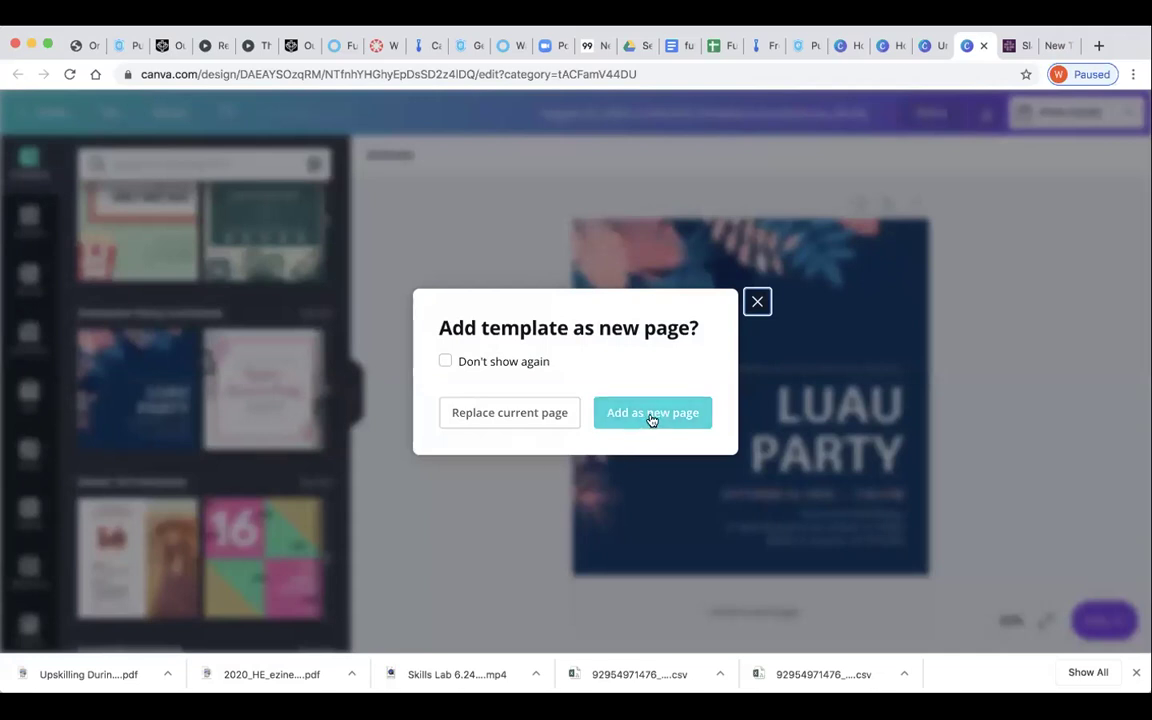
click(651, 414)
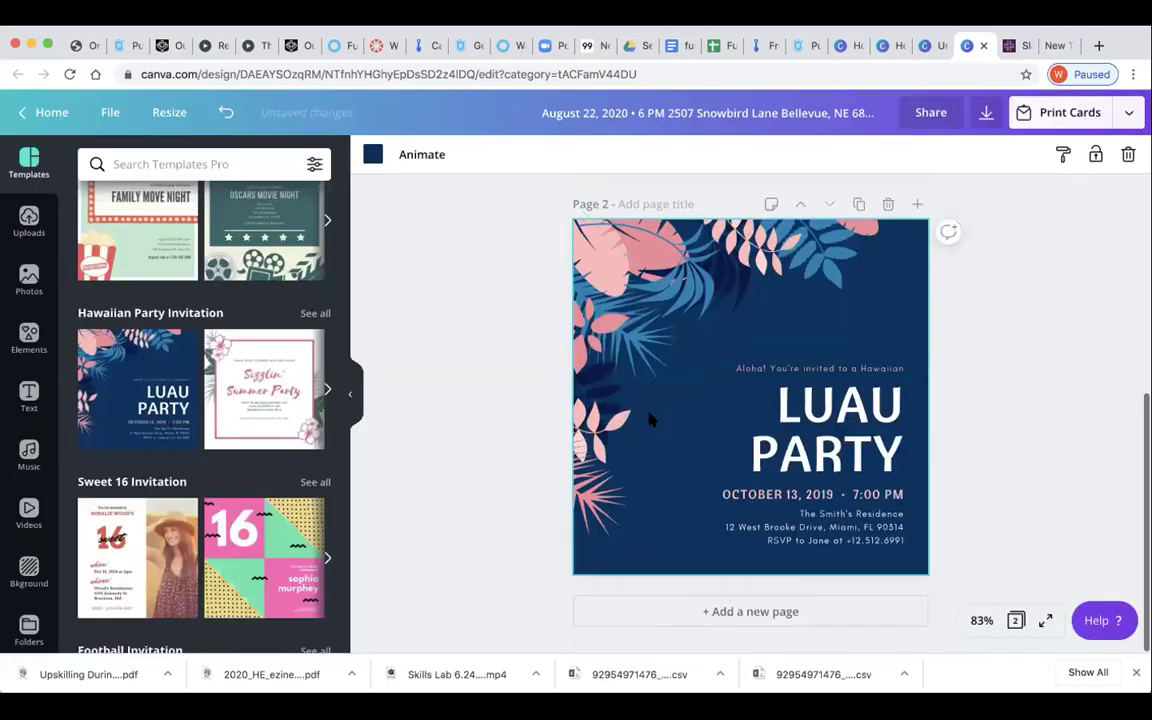
scroll(792, 424, up, 5)
scroll(792, 422, down, 5)
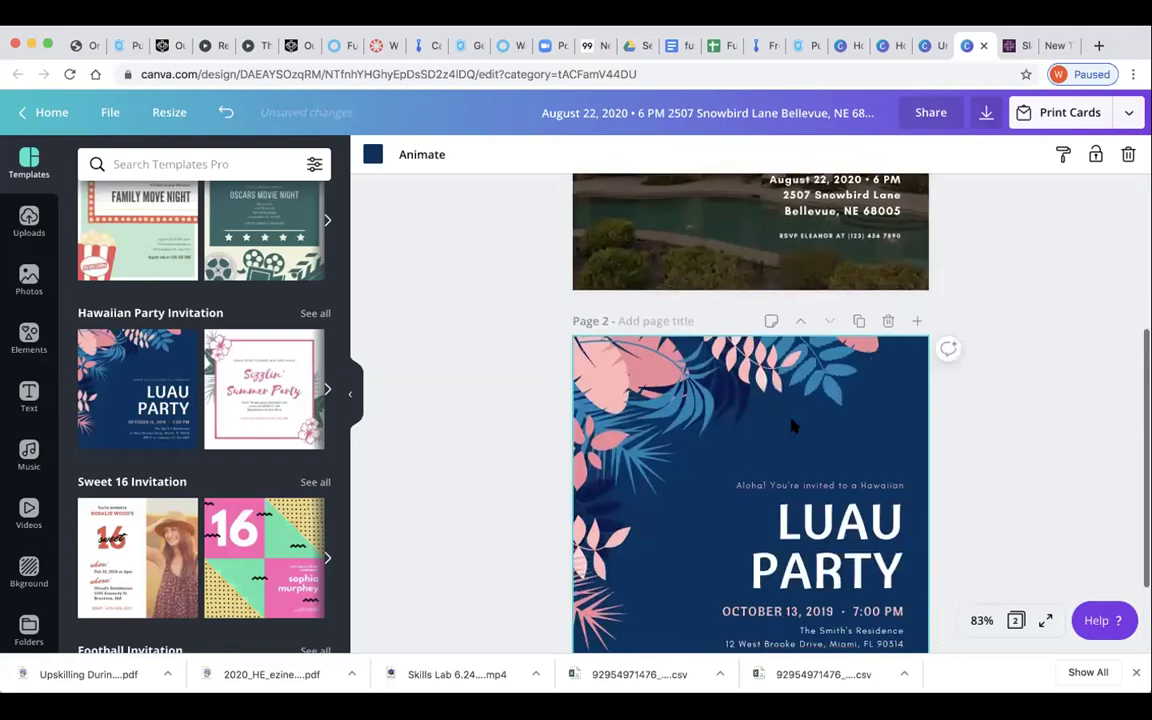
Examine the copy, layering and ungroup options for the Luau Party text group, and select its heading.
right_click(792, 425)
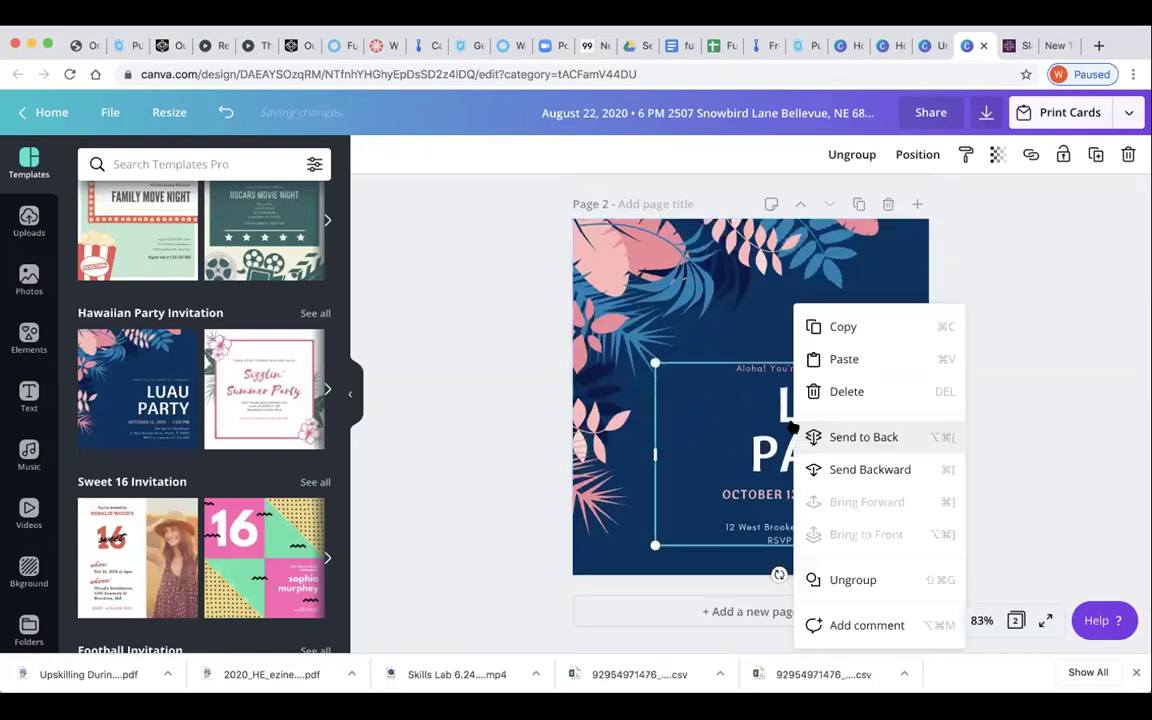
click(492, 317)
click(806, 446)
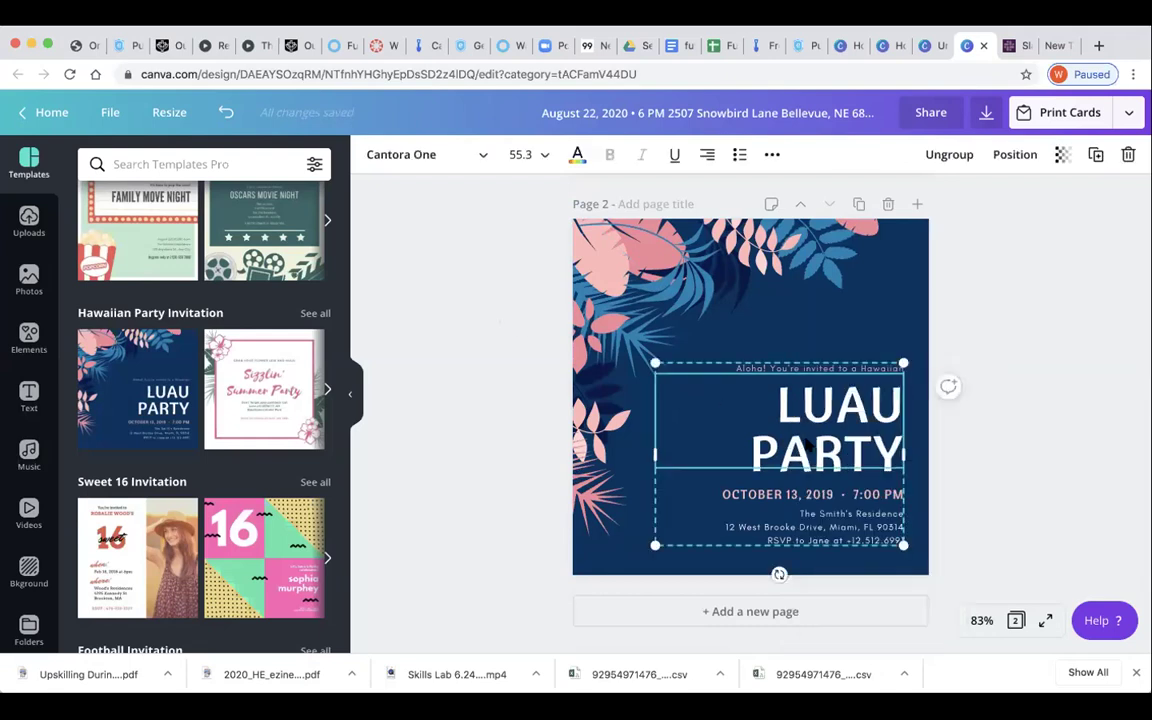
Examine the layering and alignment options for the pink leaf branch at page 2's upper edge.
click(697, 214)
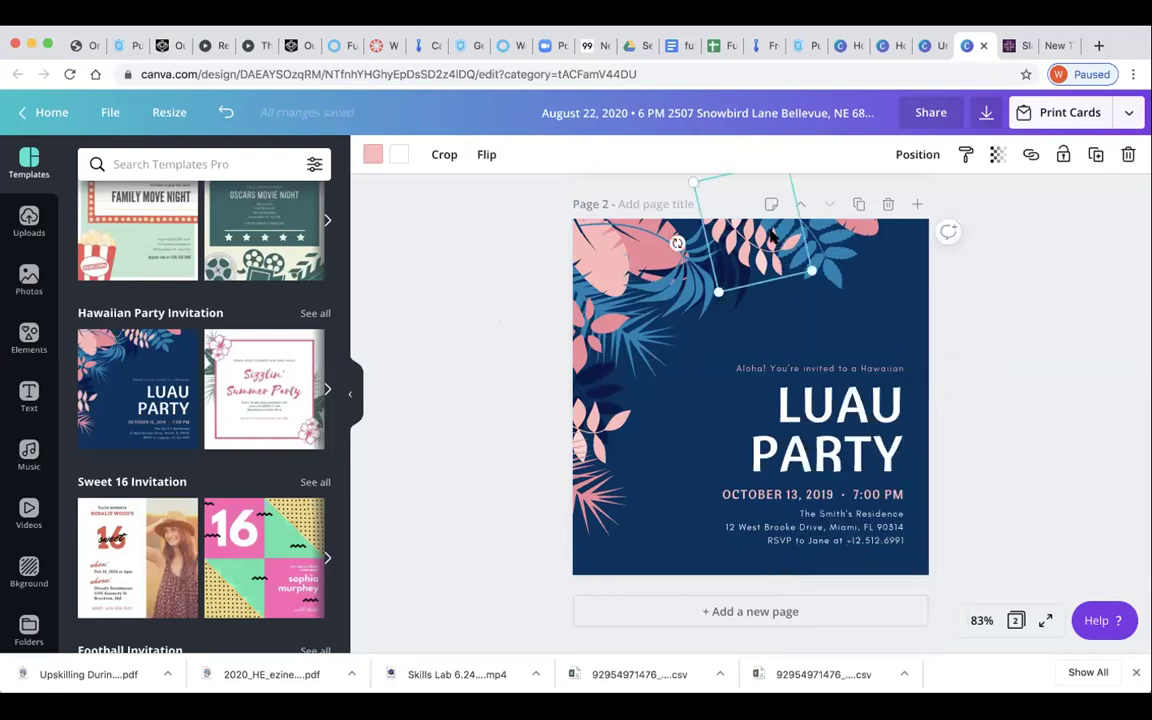
click(918, 155)
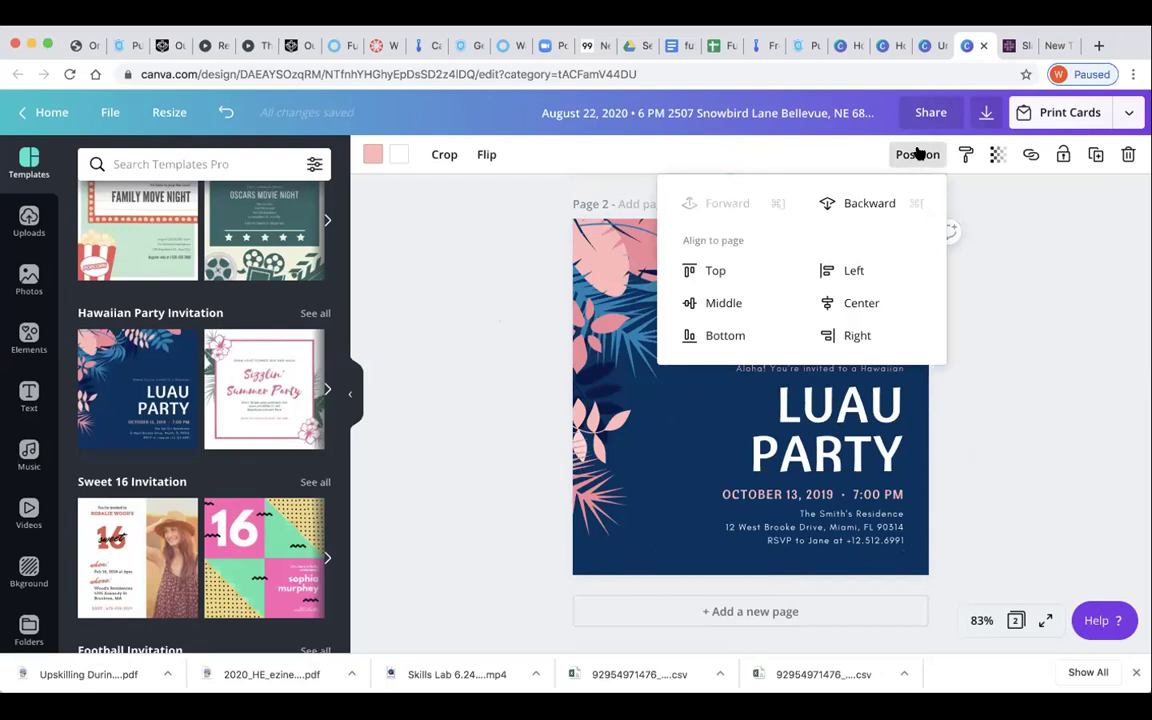
click(862, 206)
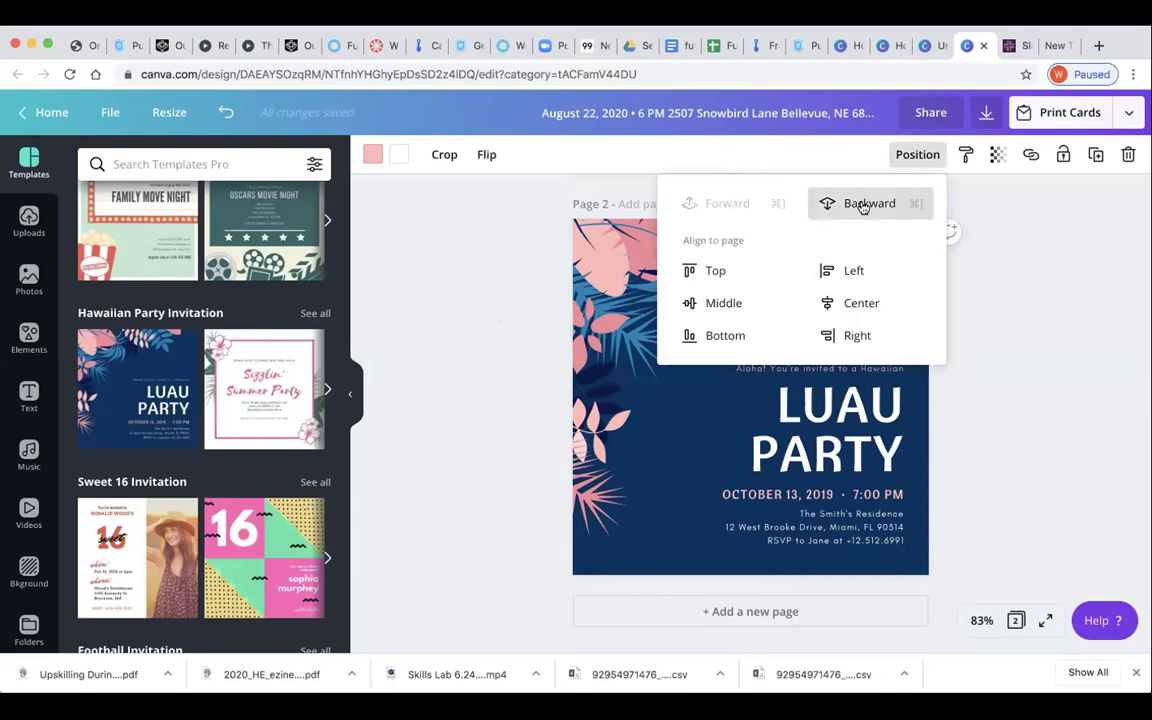
click(1012, 298)
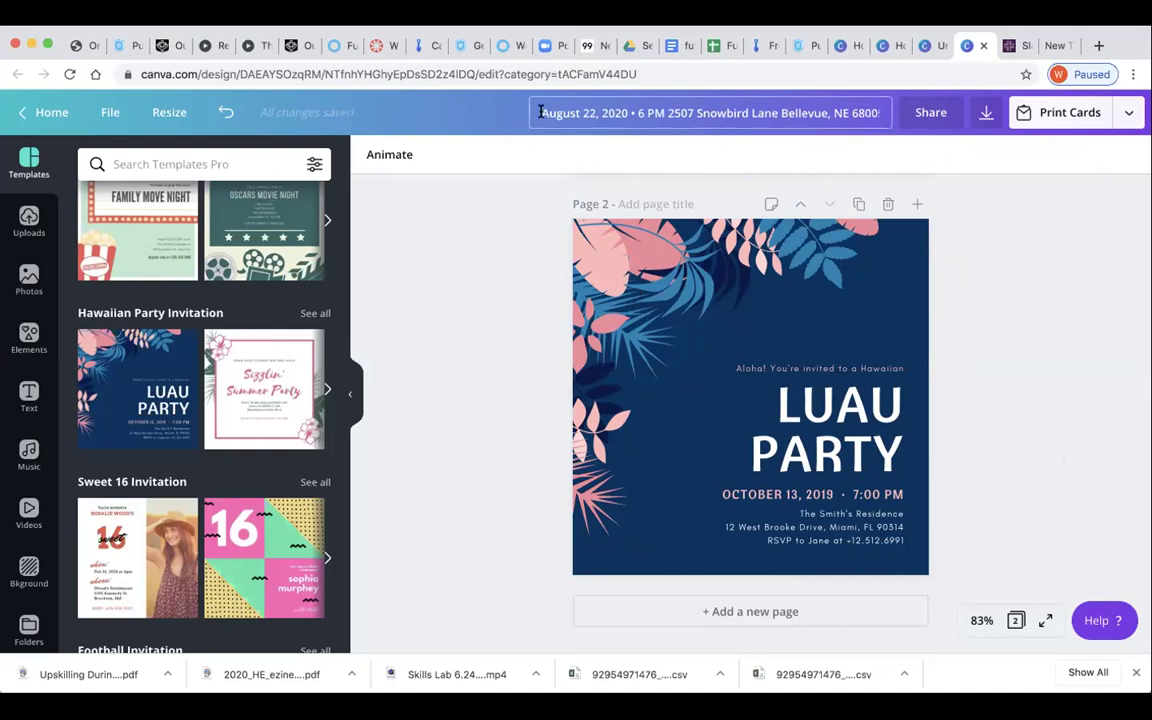
Open the design title for editing, leave it, and review the file types available for download.
click(614, 107)
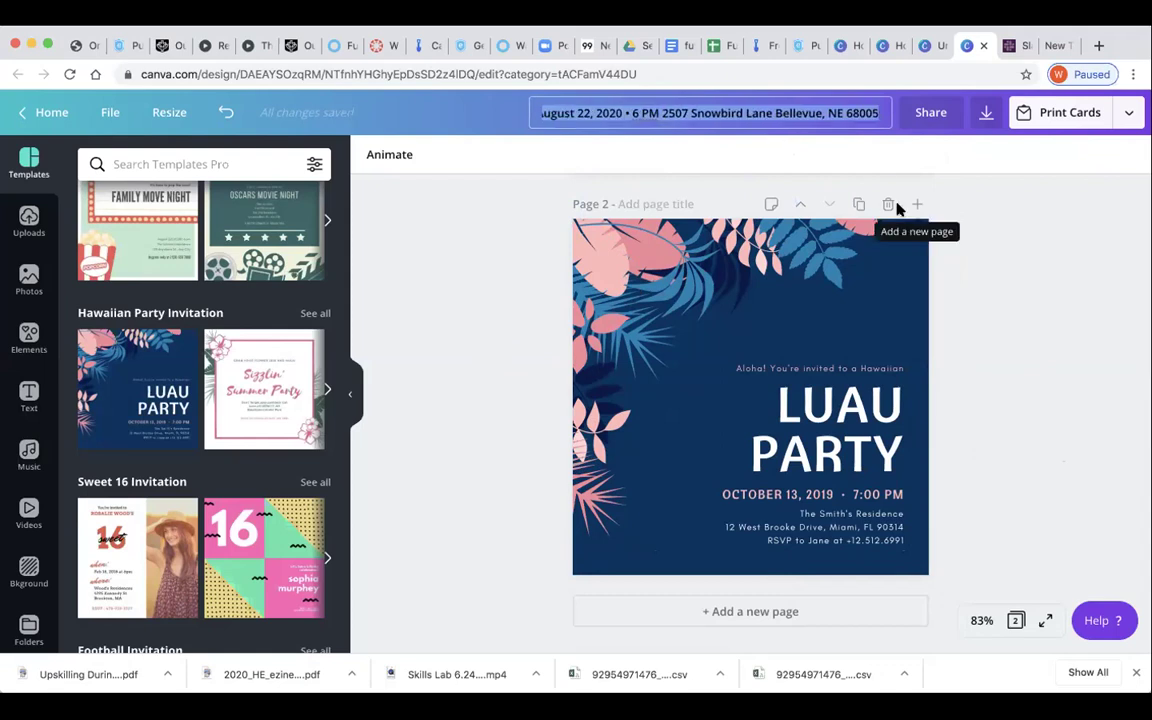
click(1010, 284)
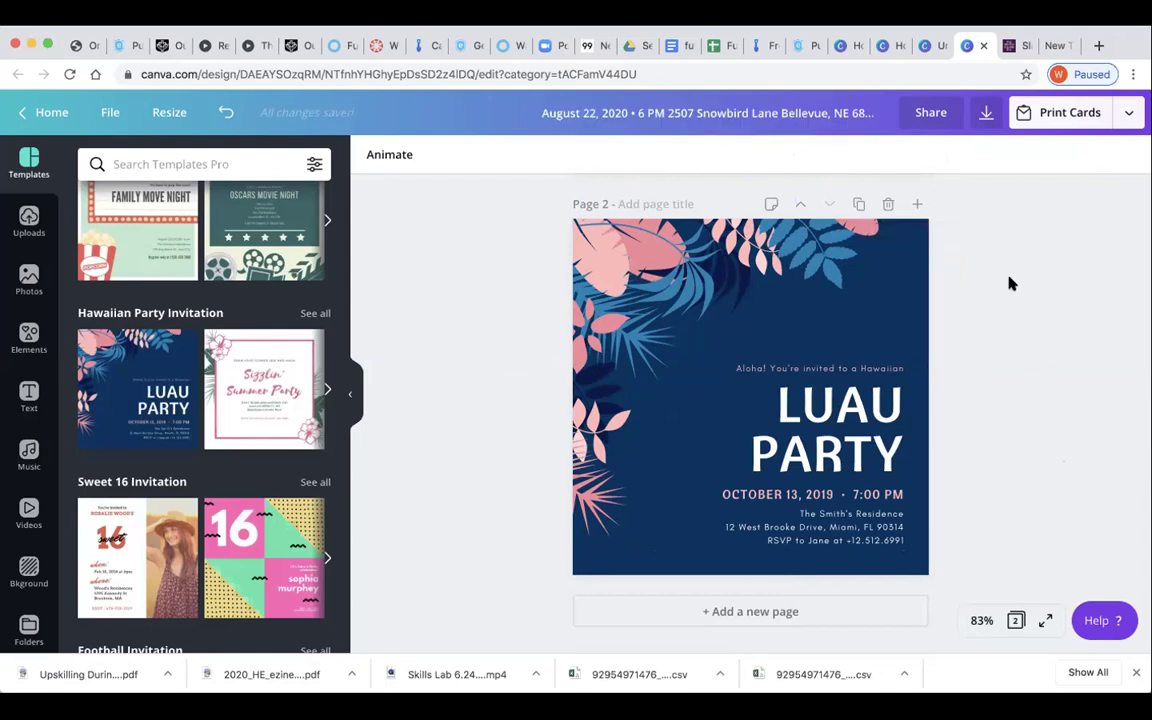
click(986, 120)
click(1045, 225)
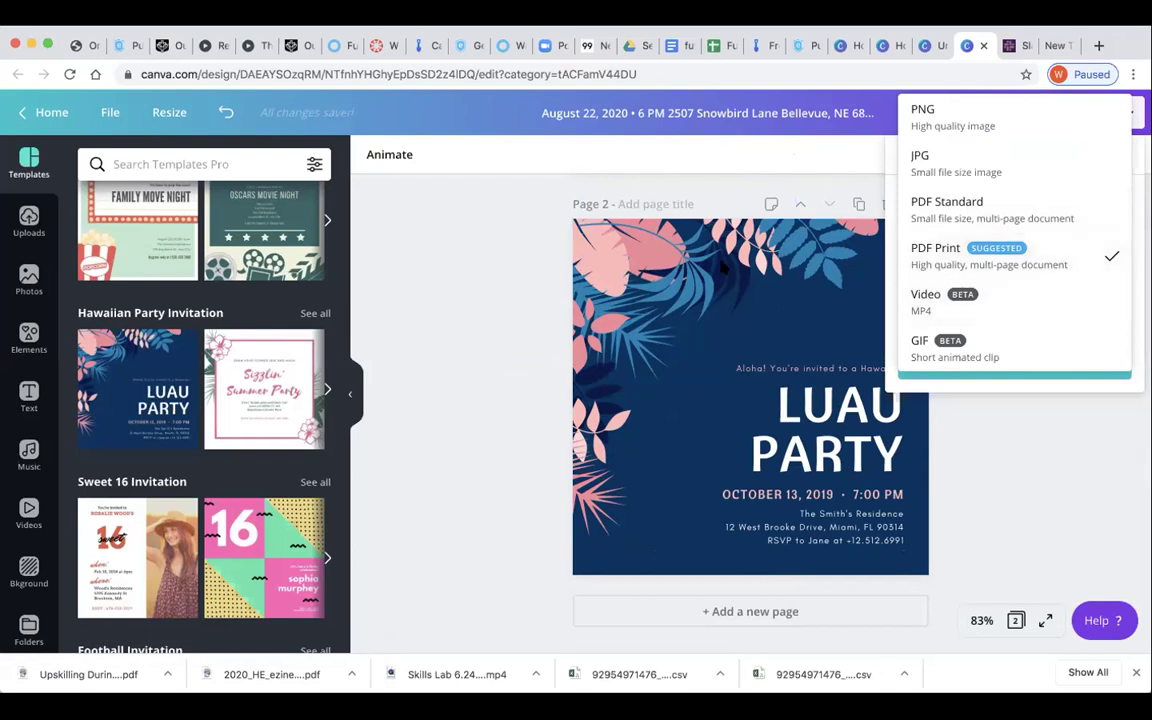
click(500, 255)
Apply the Tumble animation to the Luau Party page.
click(389, 156)
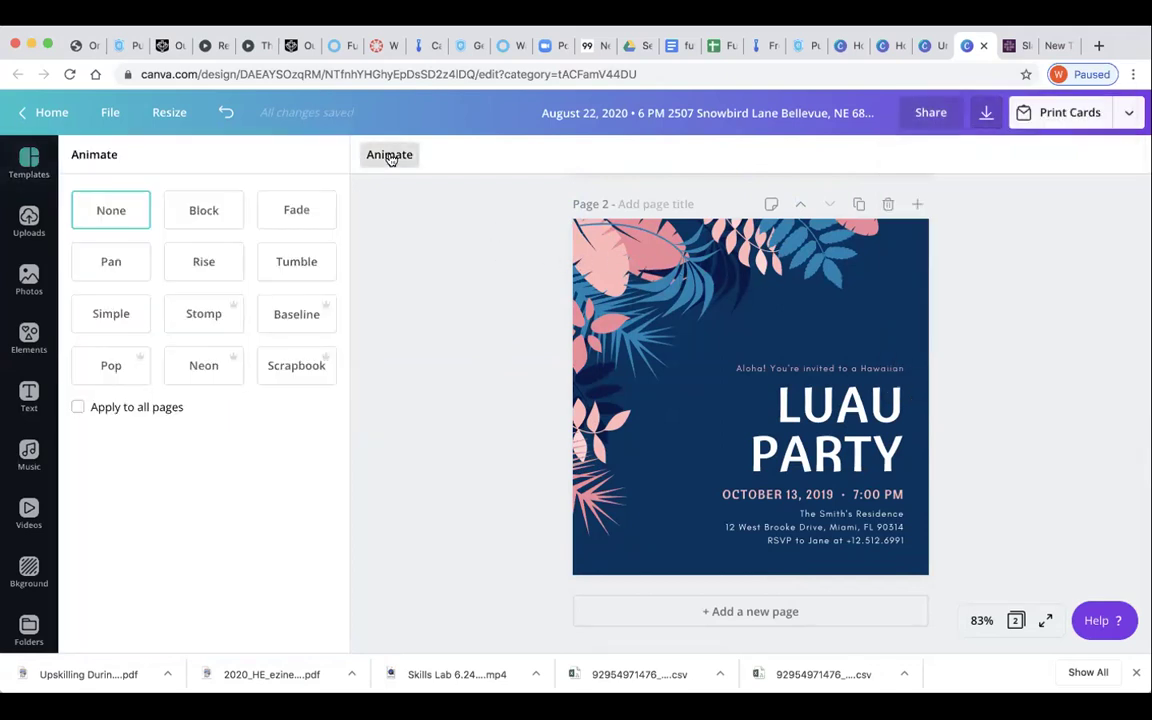
click(300, 264)
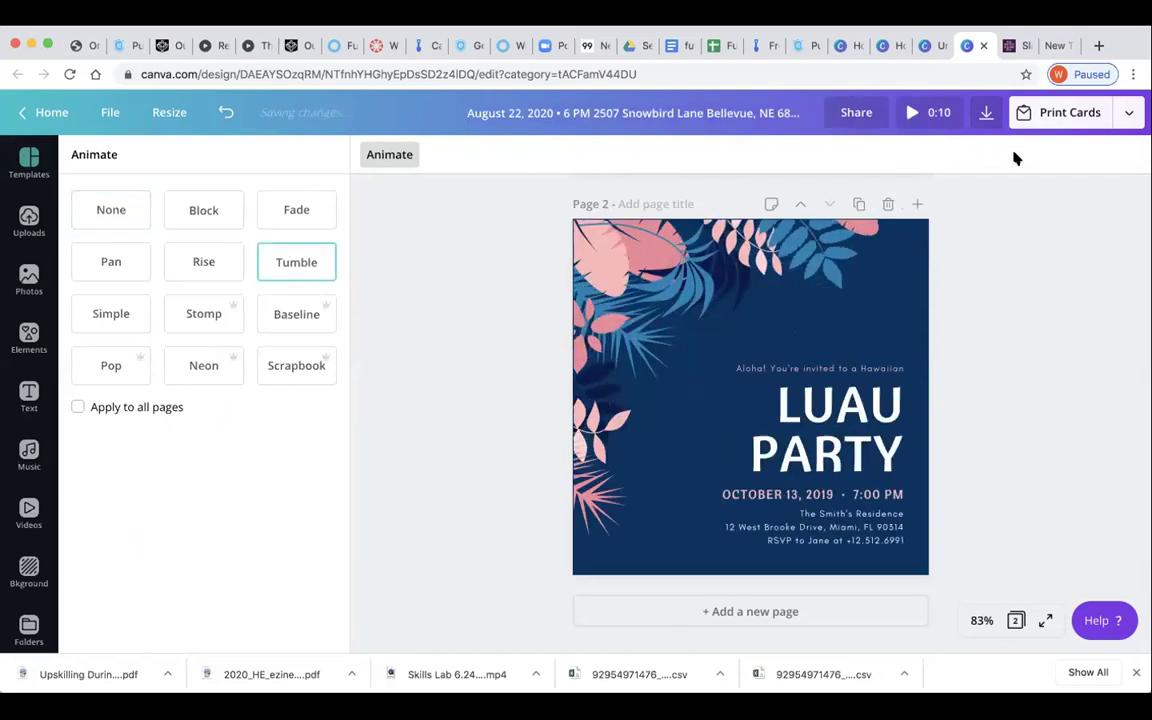
Set the download file type to GIF and close the download options without downloading.
click(986, 114)
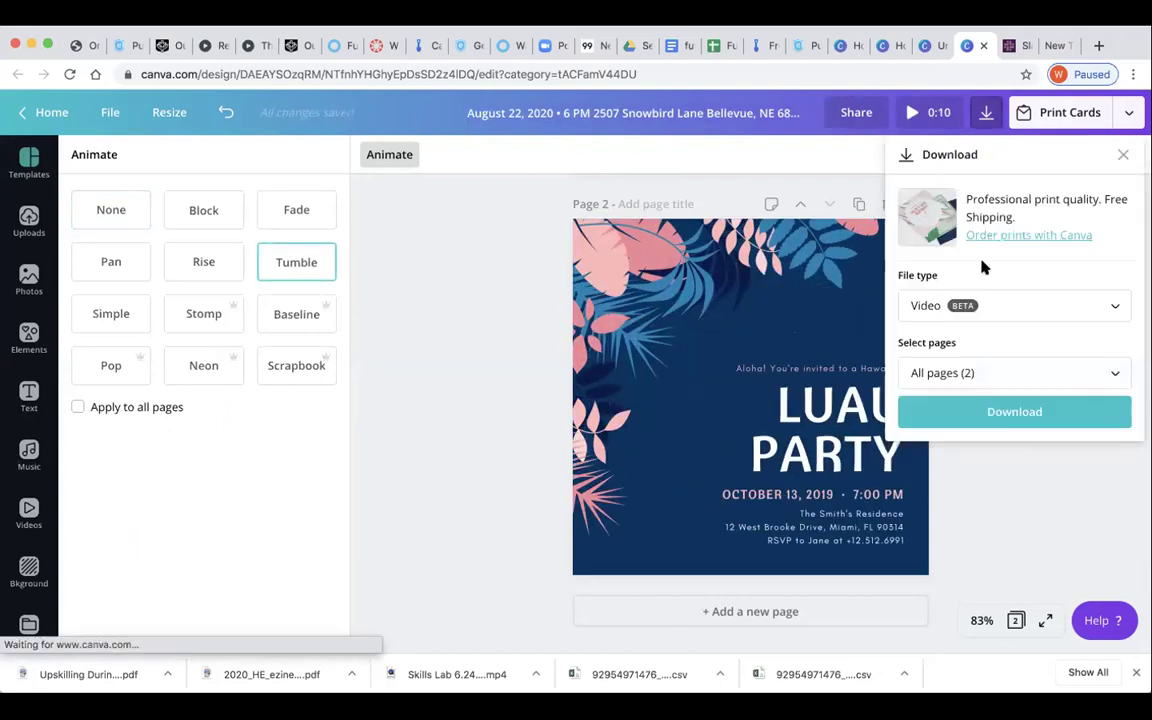
click(995, 314)
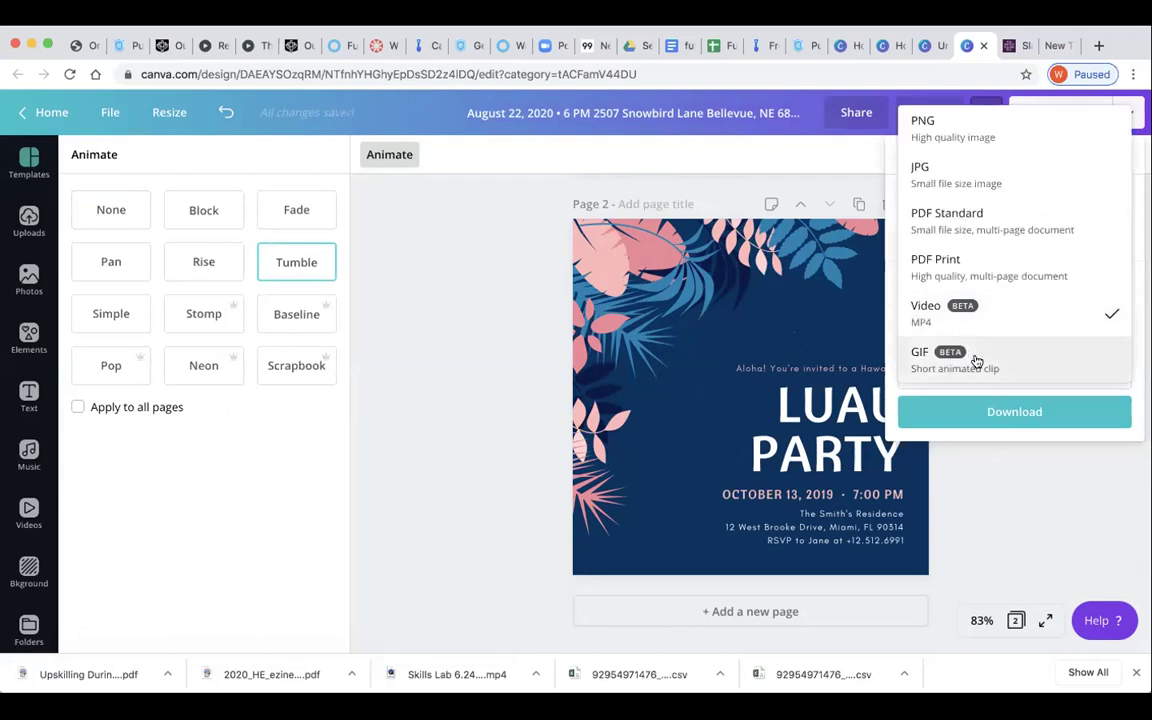
click(977, 359)
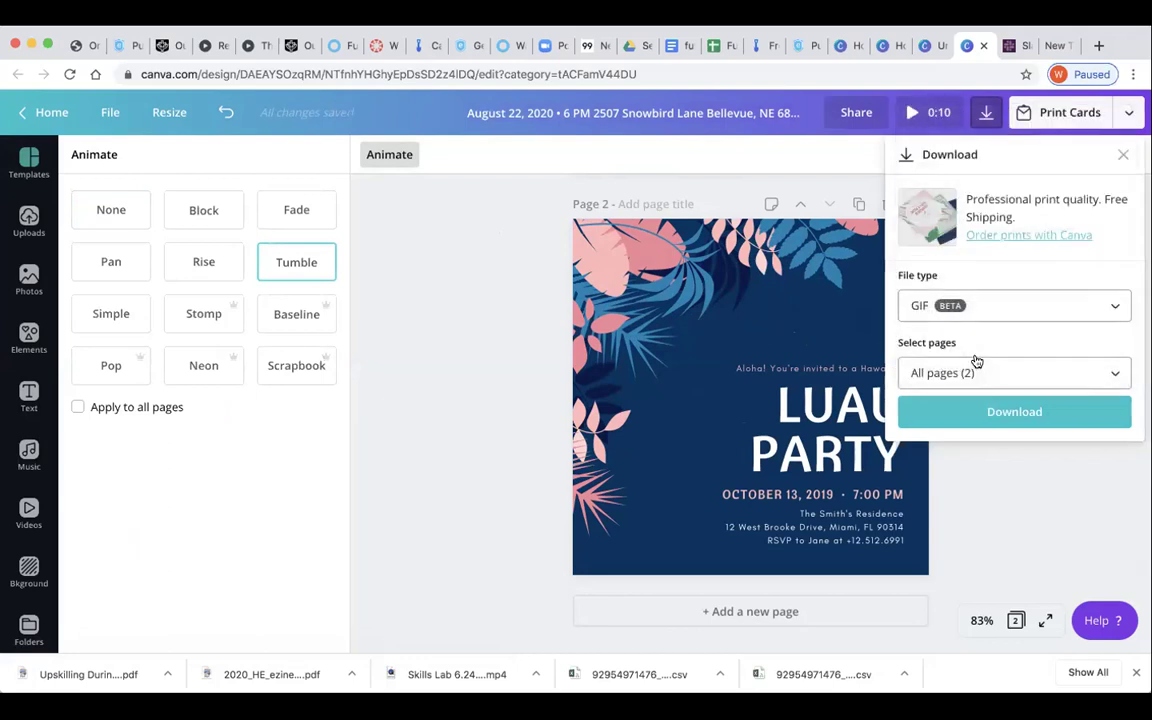
click(522, 296)
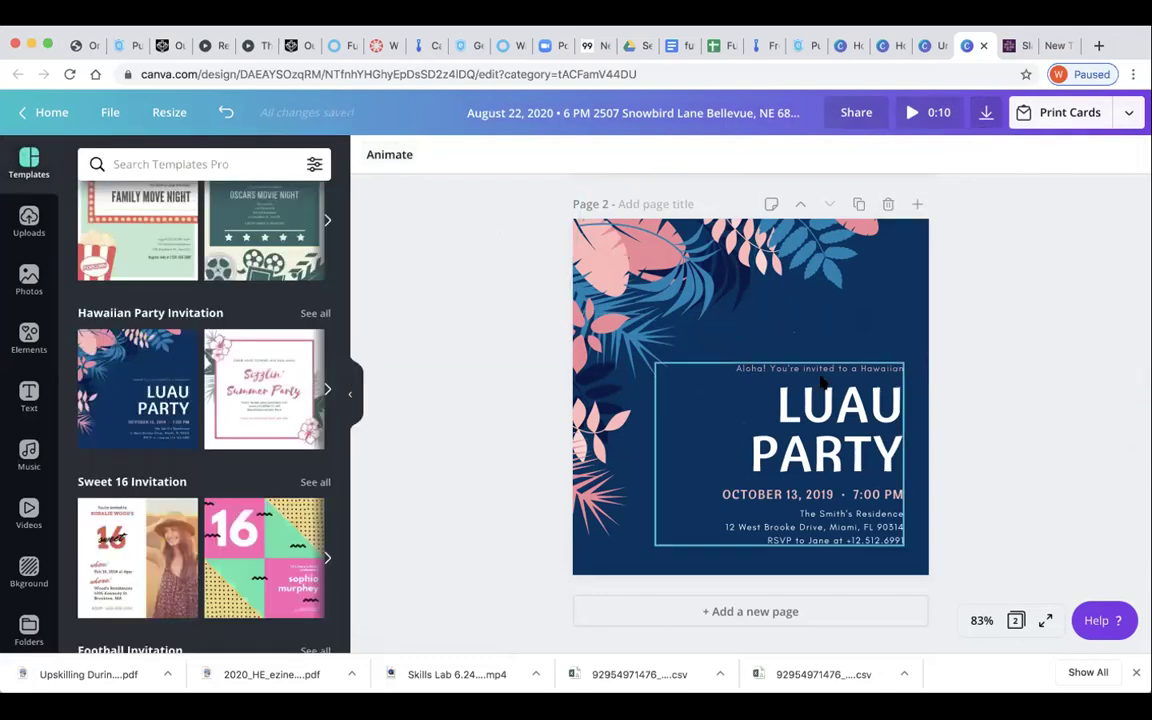
Review the download file types, limit the Video download to page 2, and close the download options without downloading.
click(986, 112)
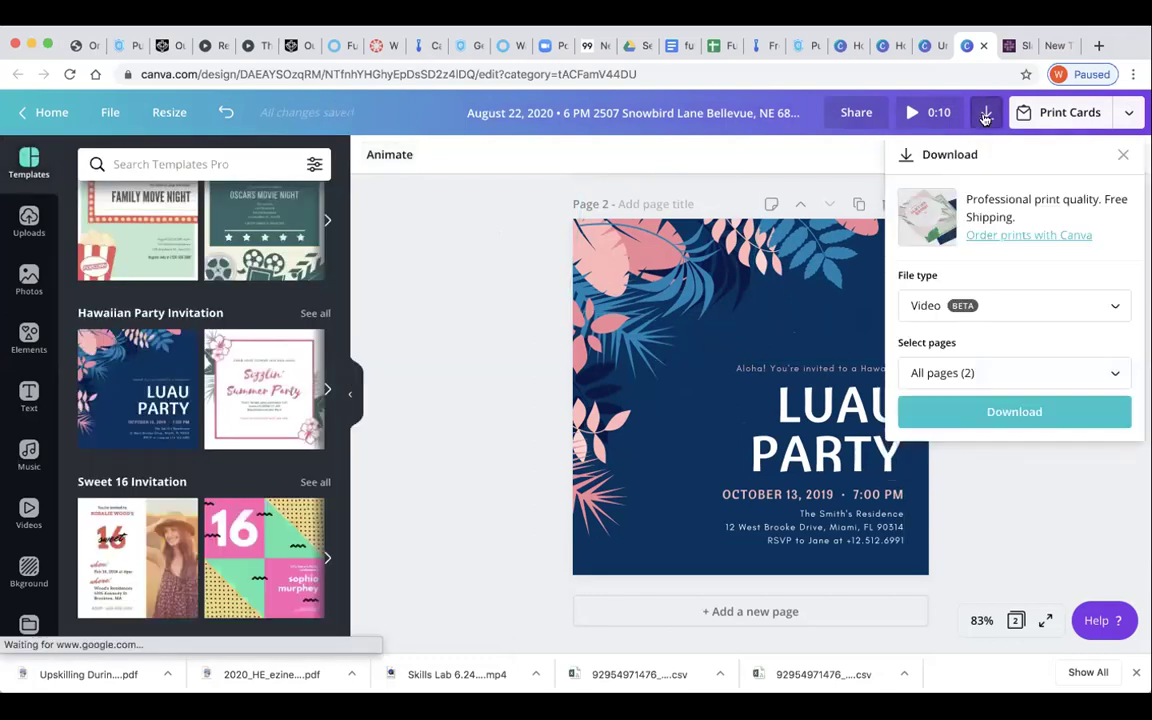
click(1037, 309)
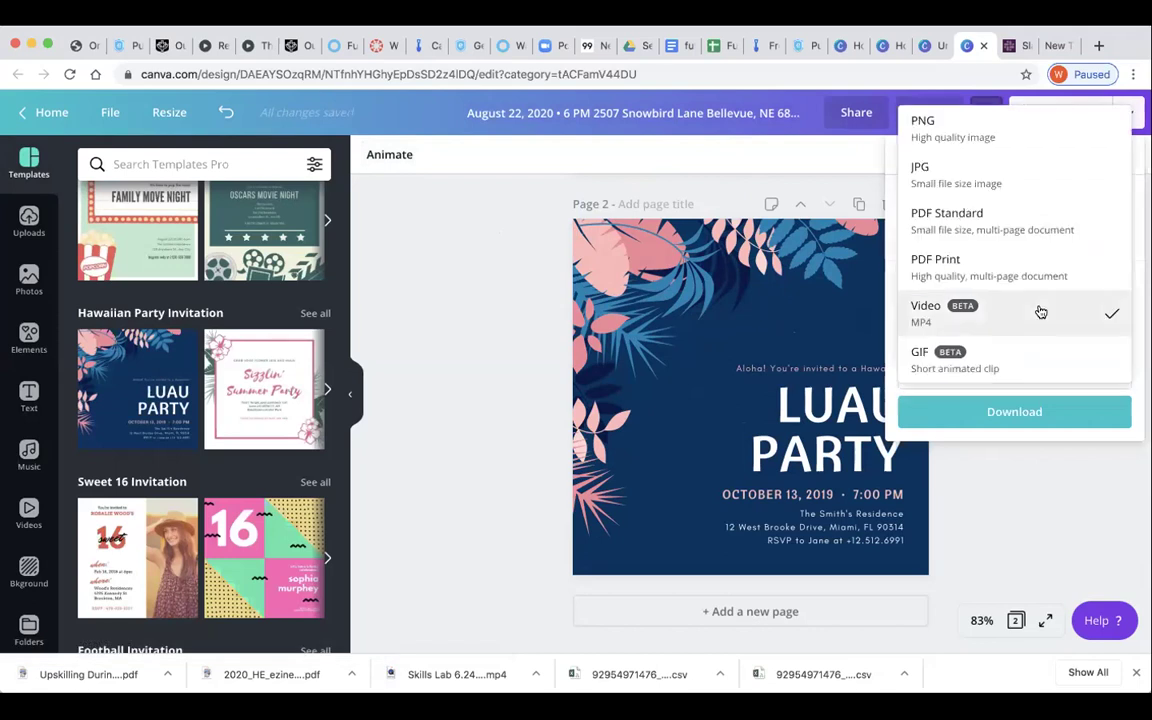
click(432, 201)
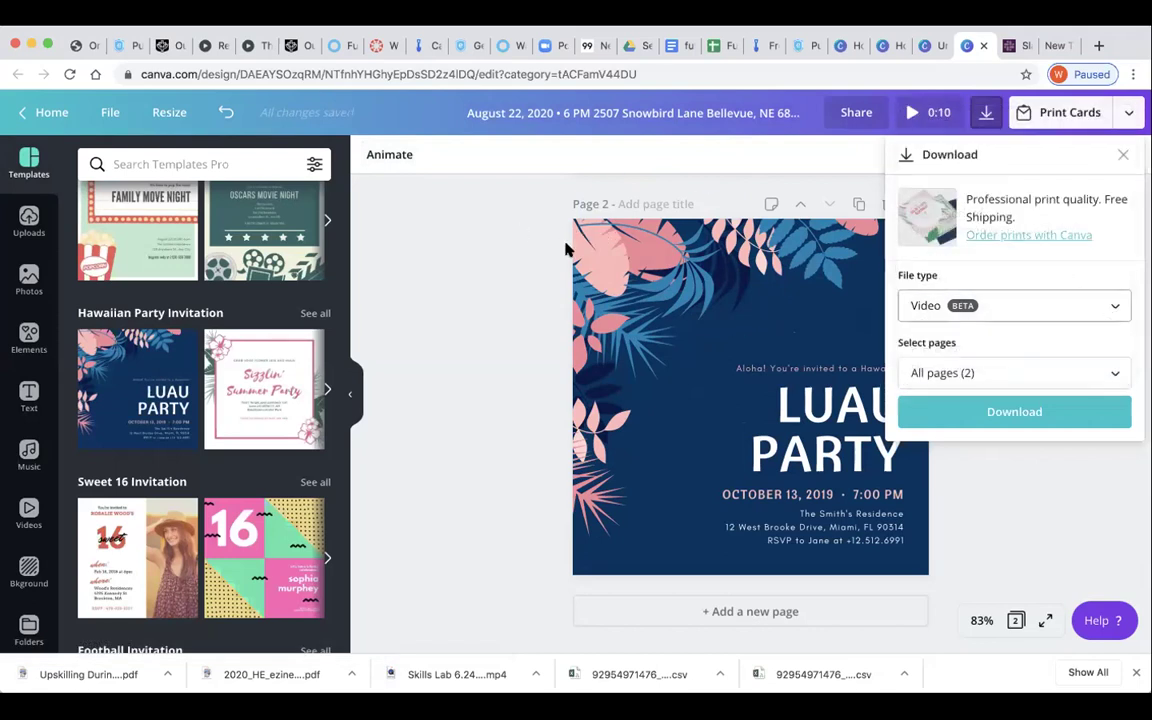
scroll(727, 300, up, 3)
scroll(727, 300, up, 1)
scroll(800, 310, down, 5)
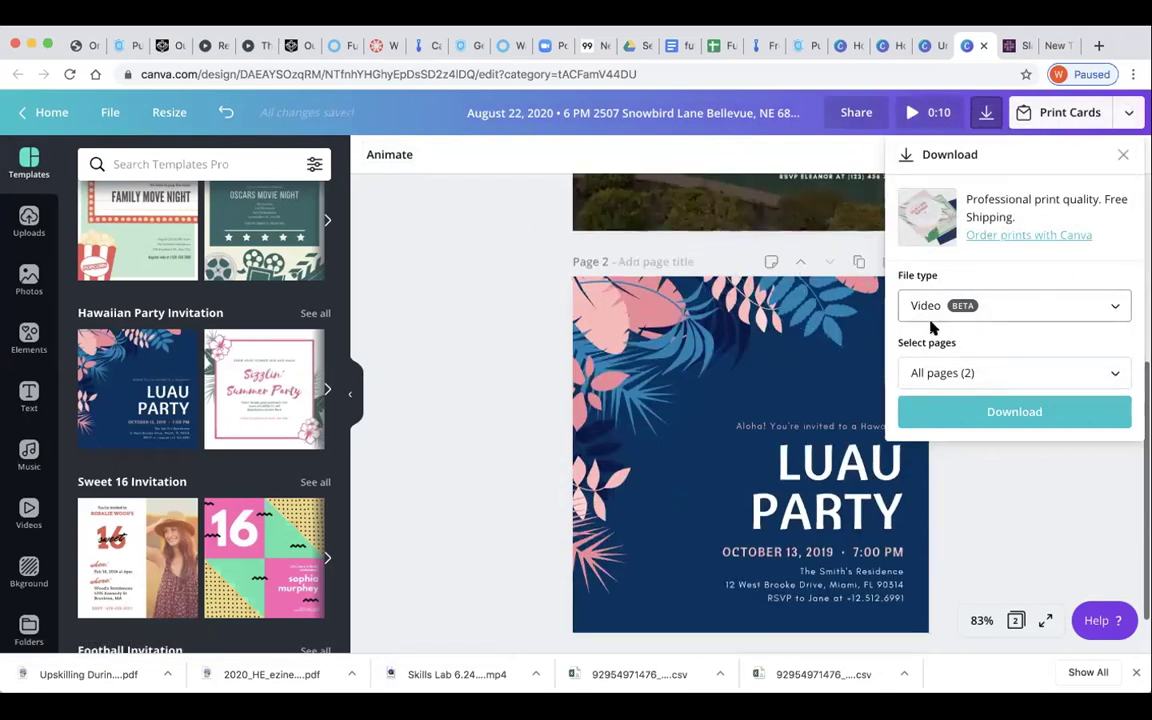
click(972, 372)
click(959, 507)
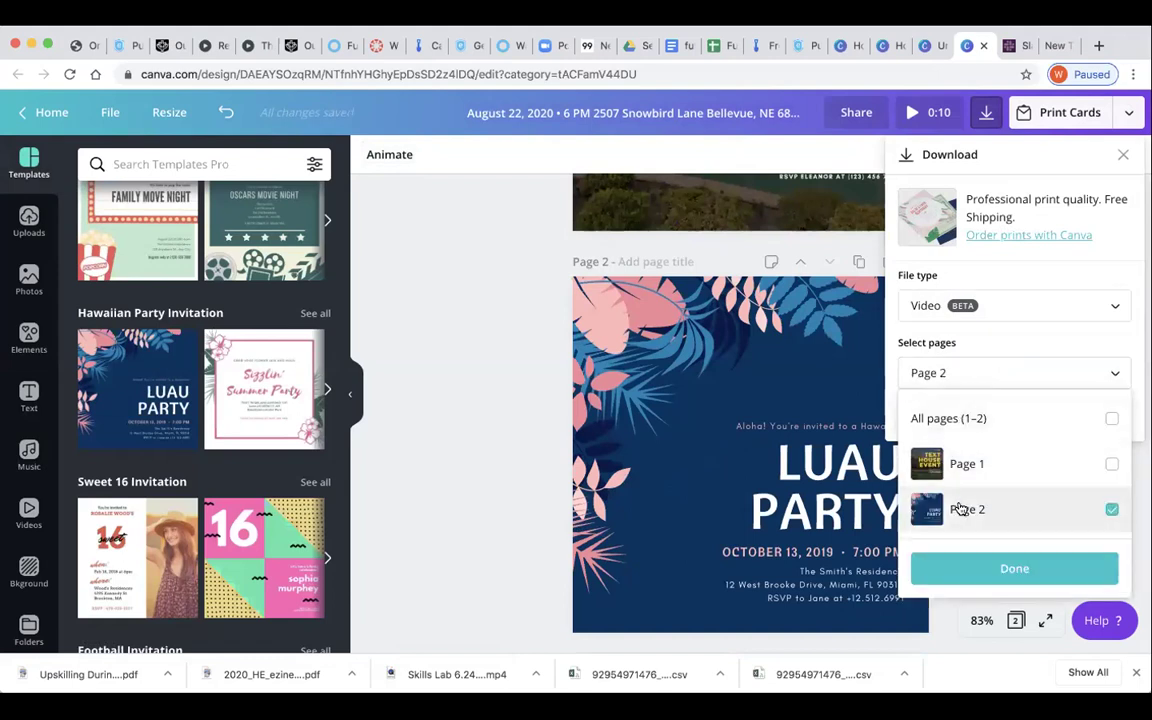
click(490, 246)
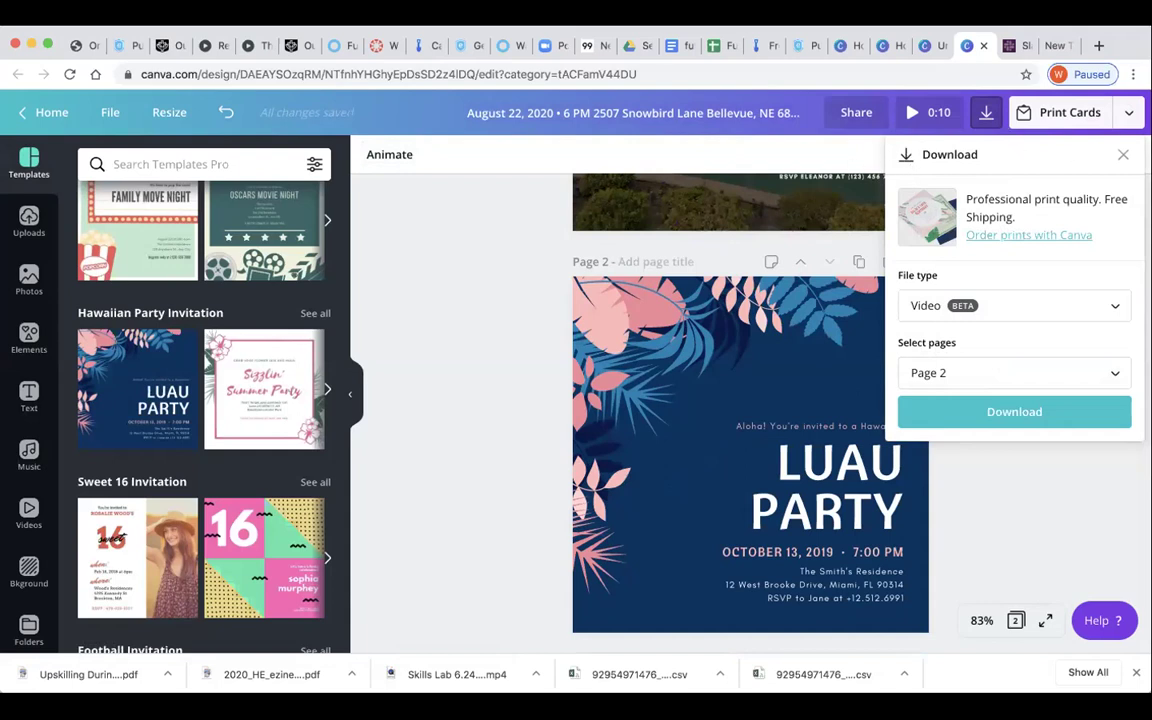
click(1122, 157)
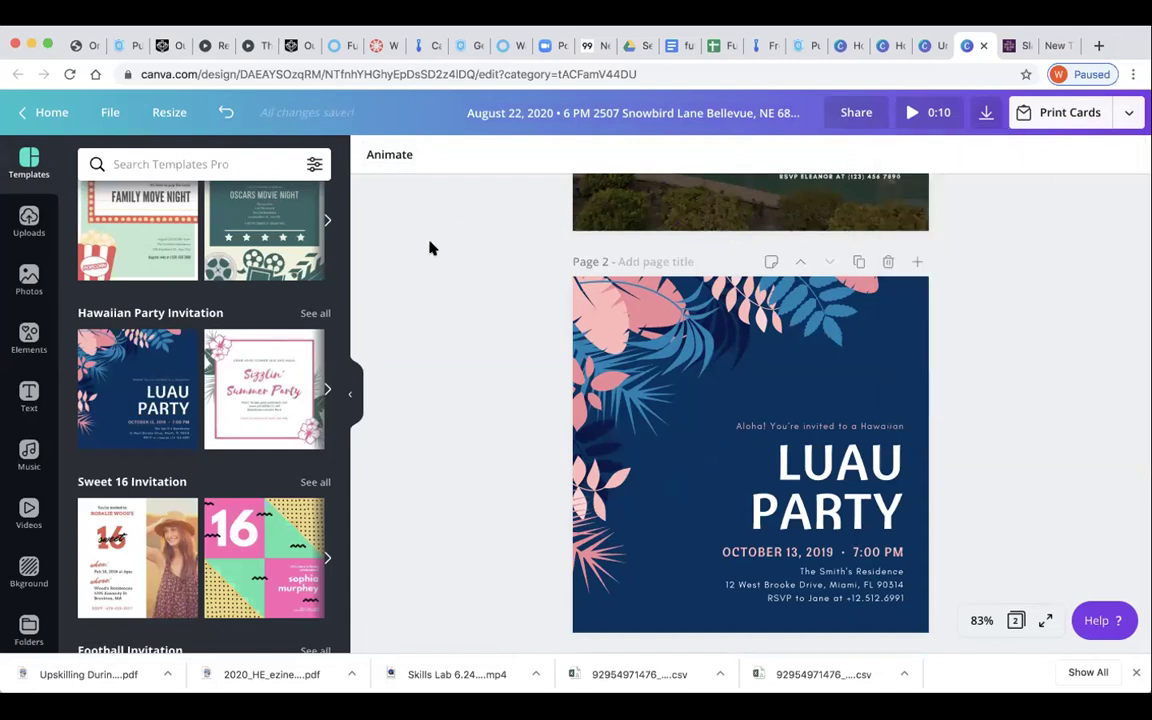
Try placing the recently used photo of a masked passenger in a train carriage on page 1.
scroll(570, 319, up, 5)
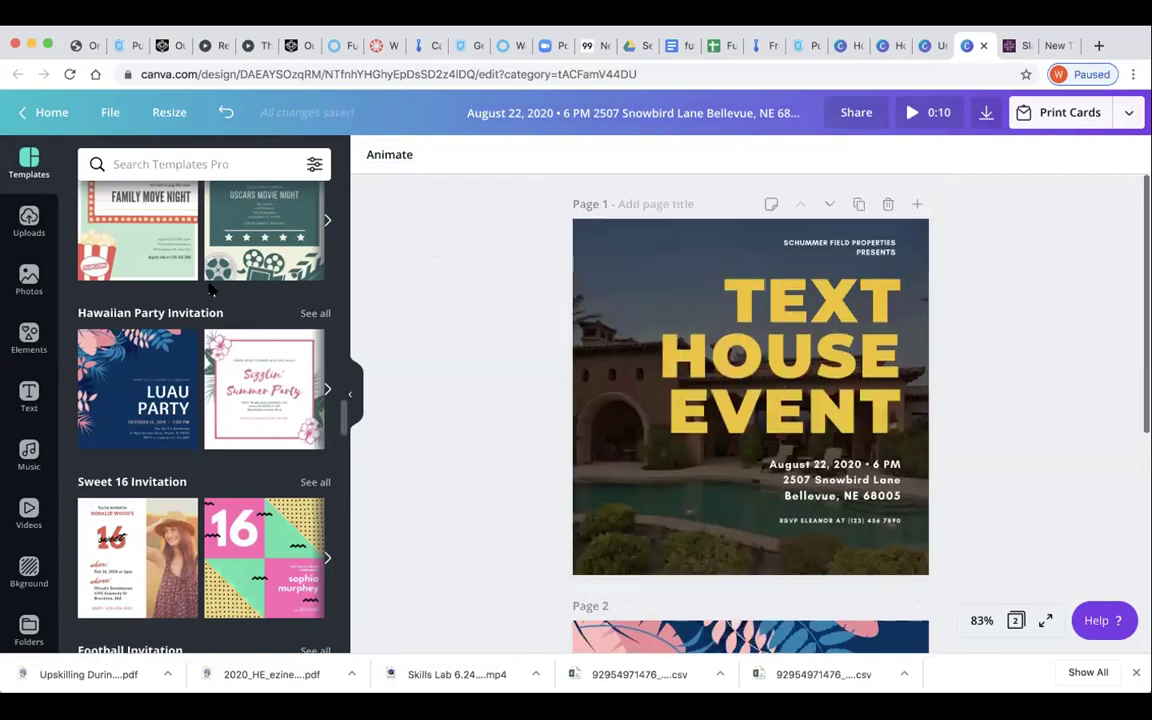
click(31, 276)
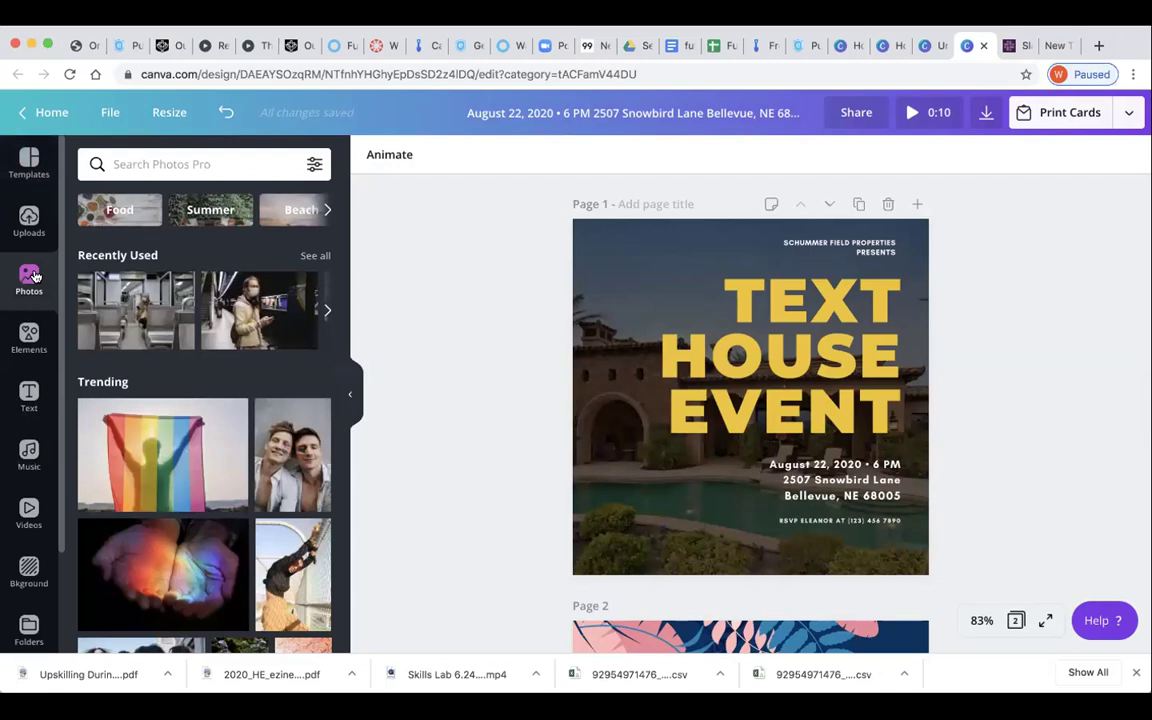
click(124, 302)
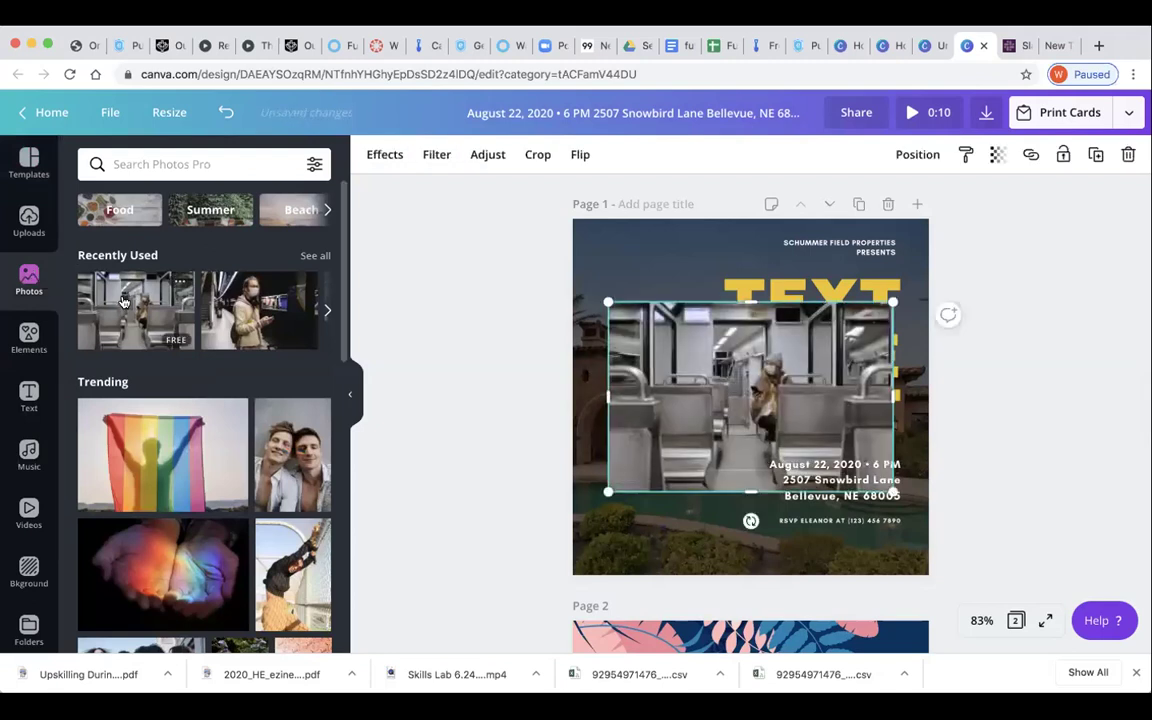
key(BackSpace)
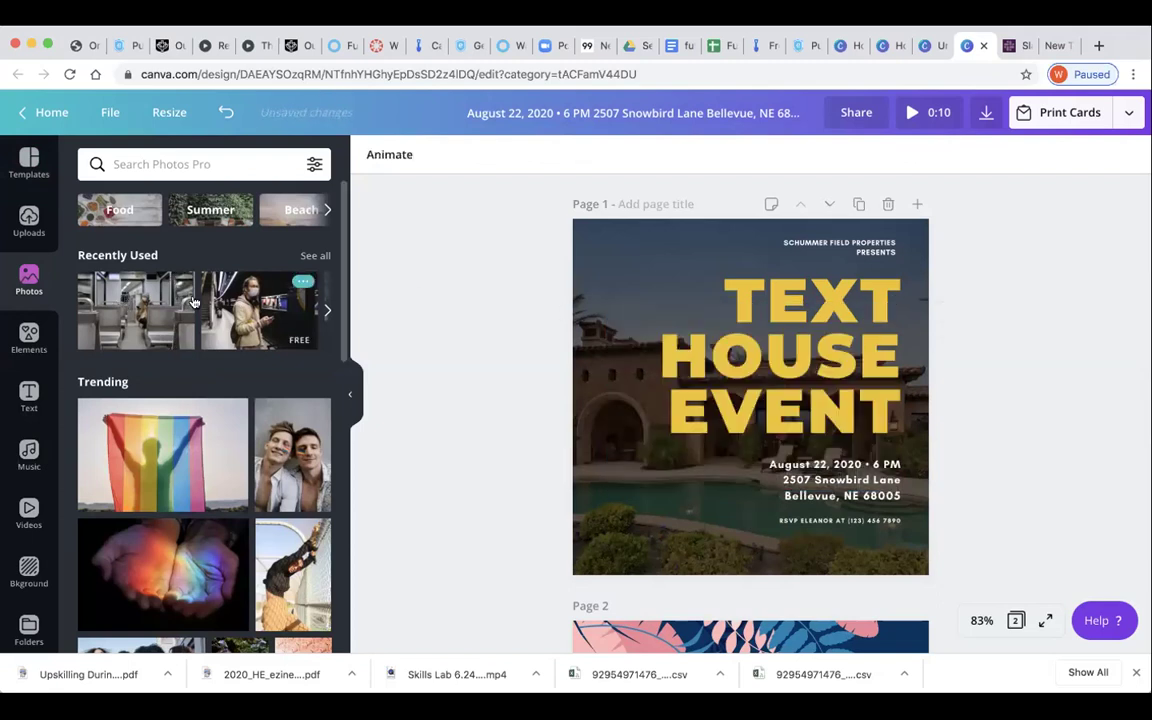
click(587, 236)
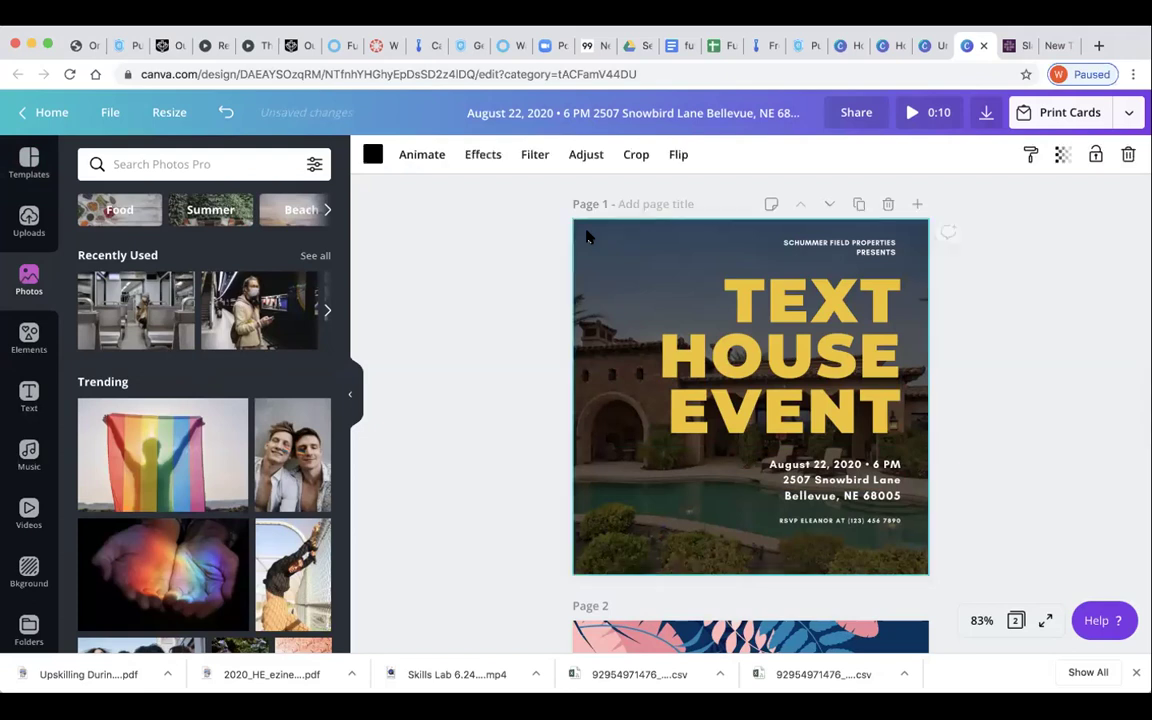
click(133, 311)
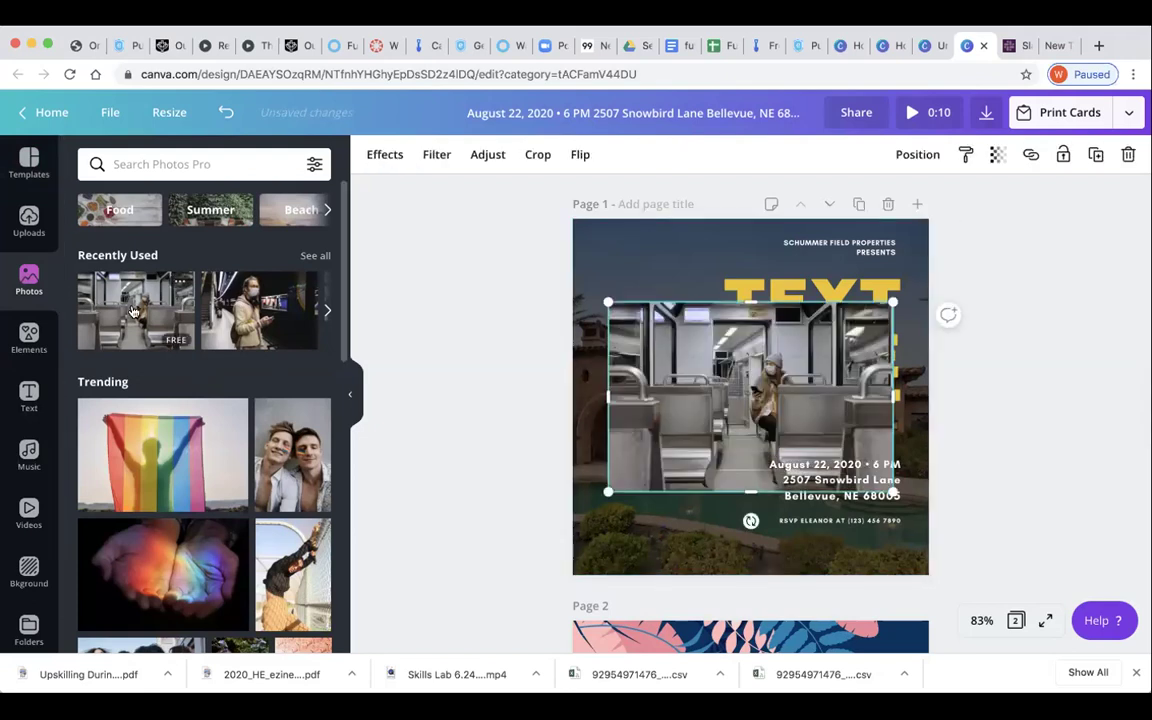
drag(638, 362, 578, 268)
key(Delete)
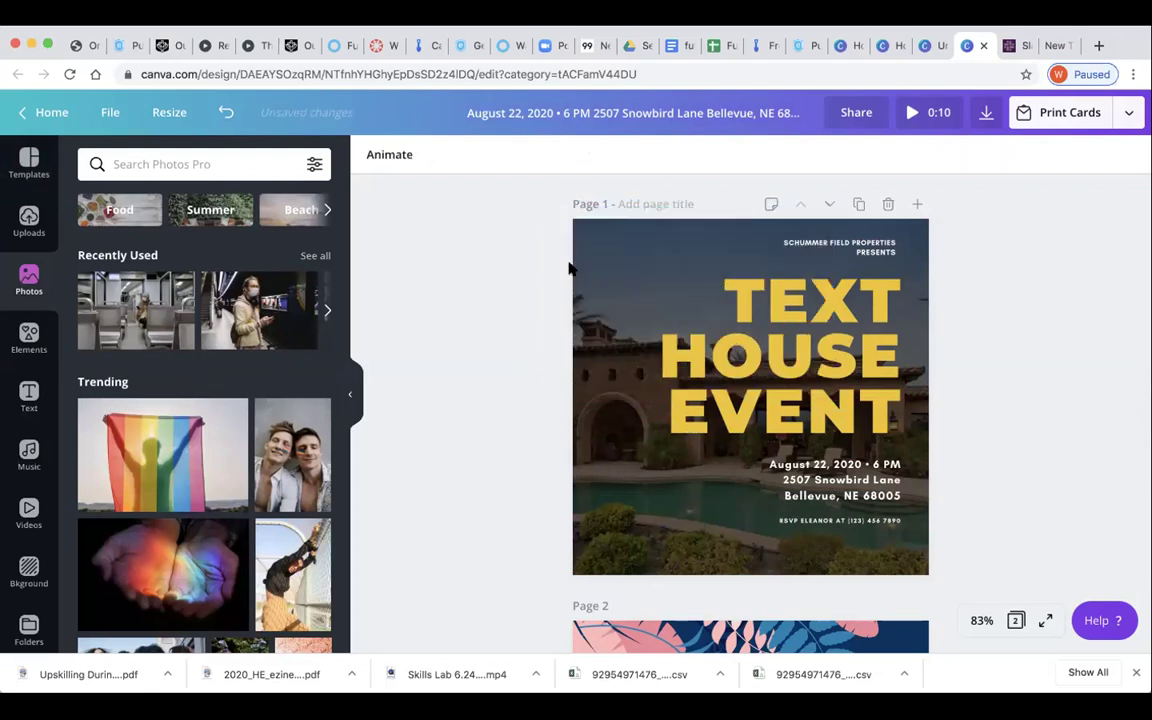
Add the train carriage photo from the full recently used collection to page 1 and enlarge it to cover the whole page.
click(316, 258)
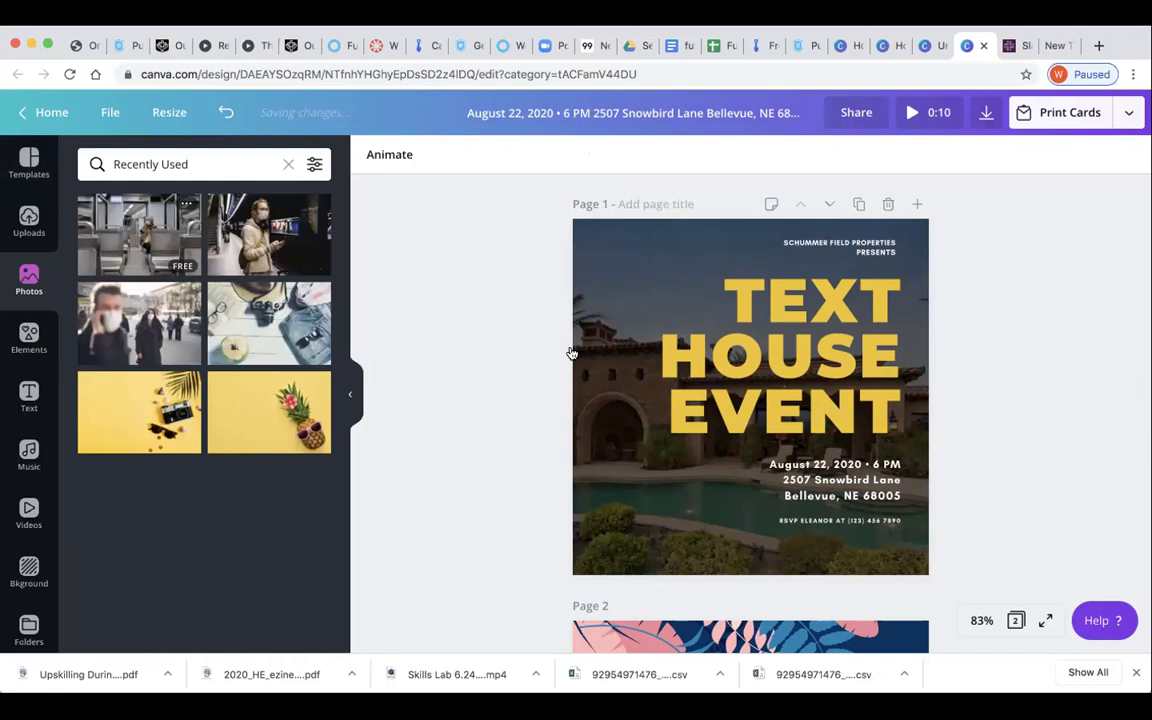
drag(310, 350, 468, 106)
click(313, 70)
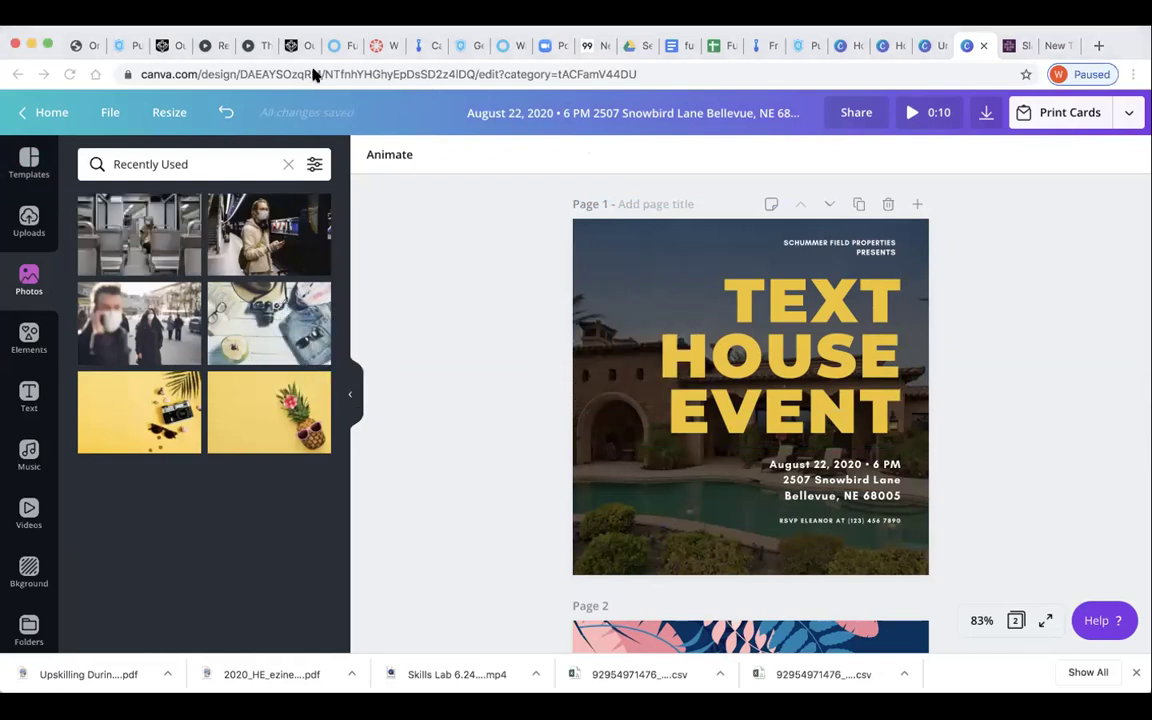
click(170, 228)
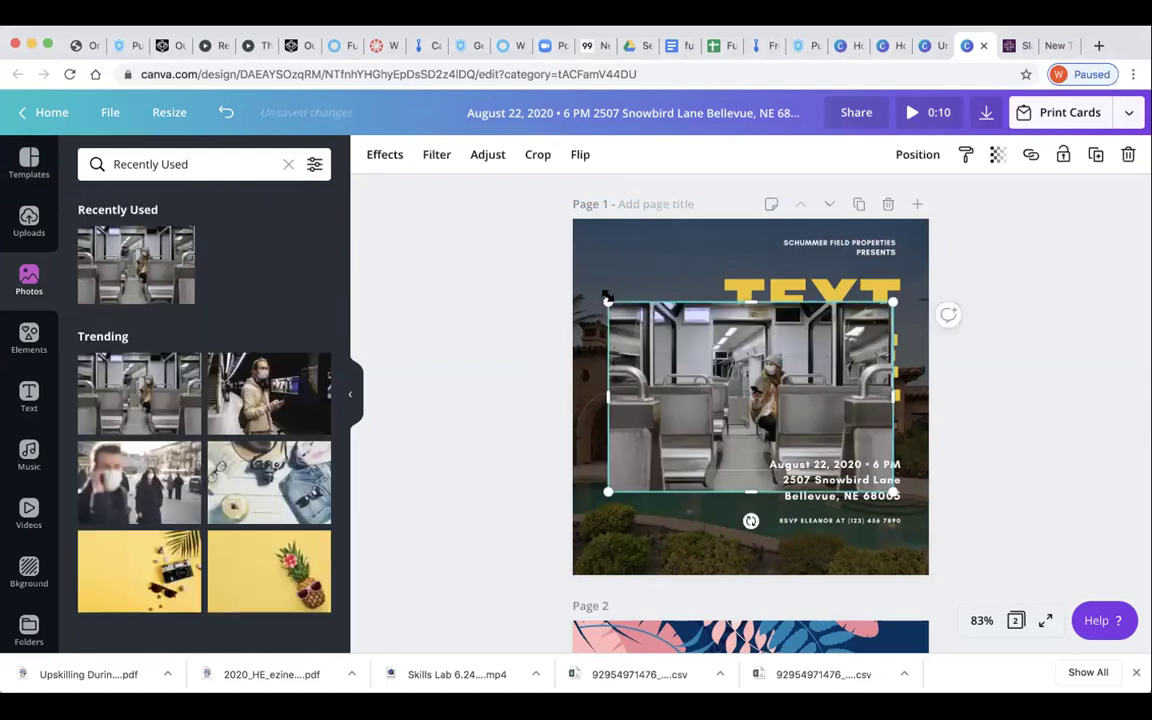
drag(550, 235, 505, 110)
drag(930, 527, 1010, 592)
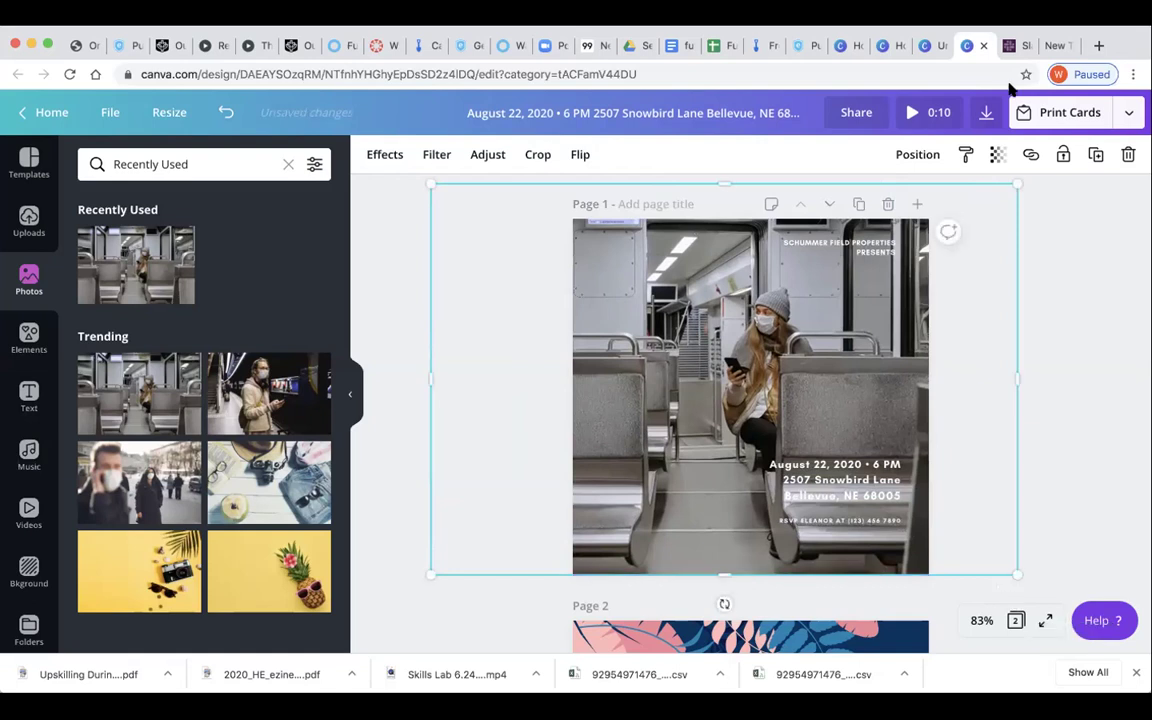
Move the train carriage photo backward behind all the text on page 1 and deselect it.
click(916, 154)
click(884, 204)
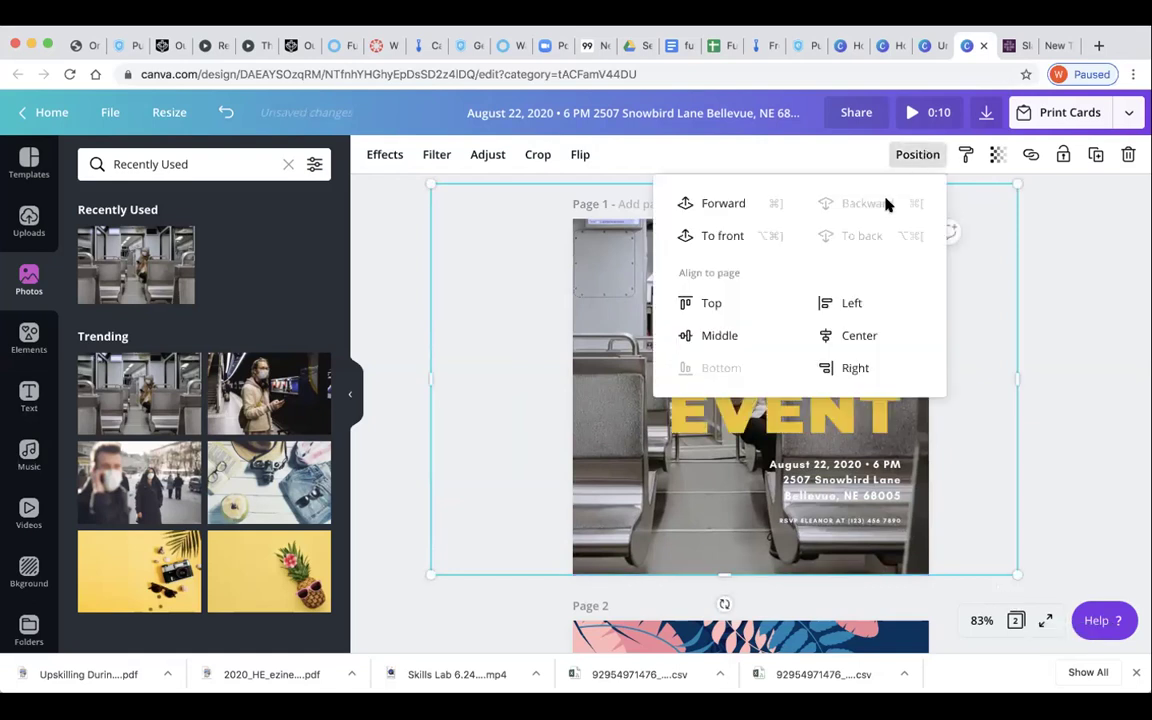
click(1045, 284)
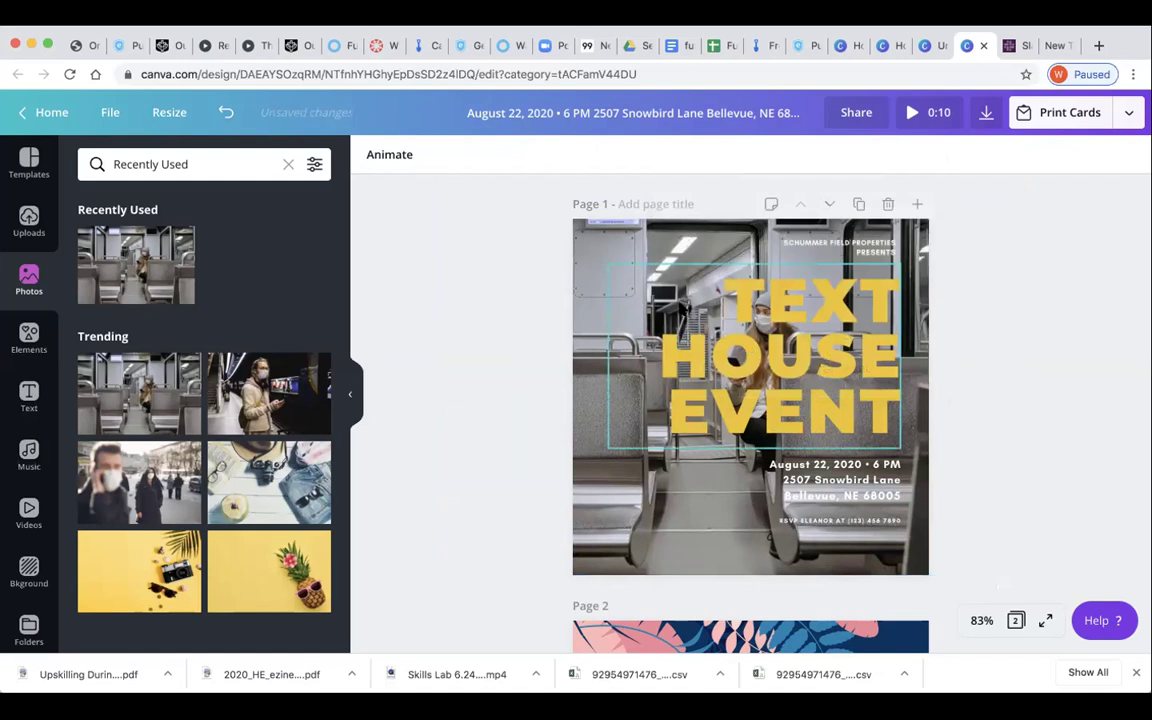
Lower the transparency value of page 1's train carriage background photo so it darkens behind the text.
click(609, 226)
click(1062, 158)
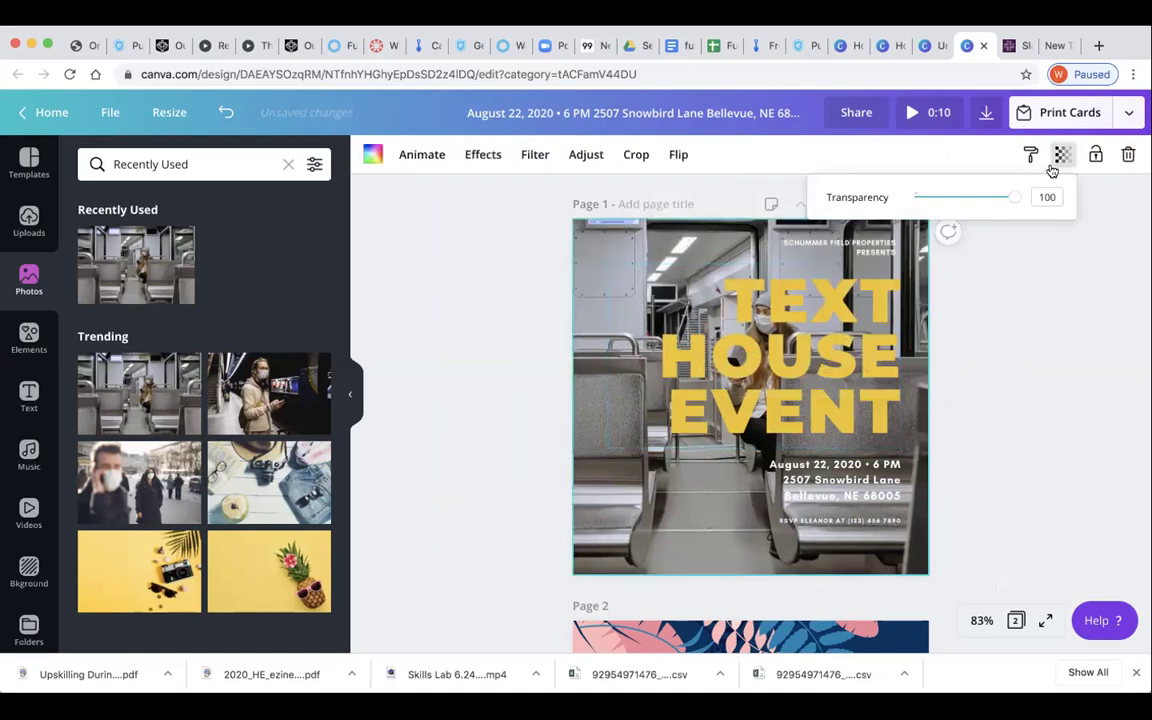
drag(1013, 199, 969, 207)
click(1031, 350)
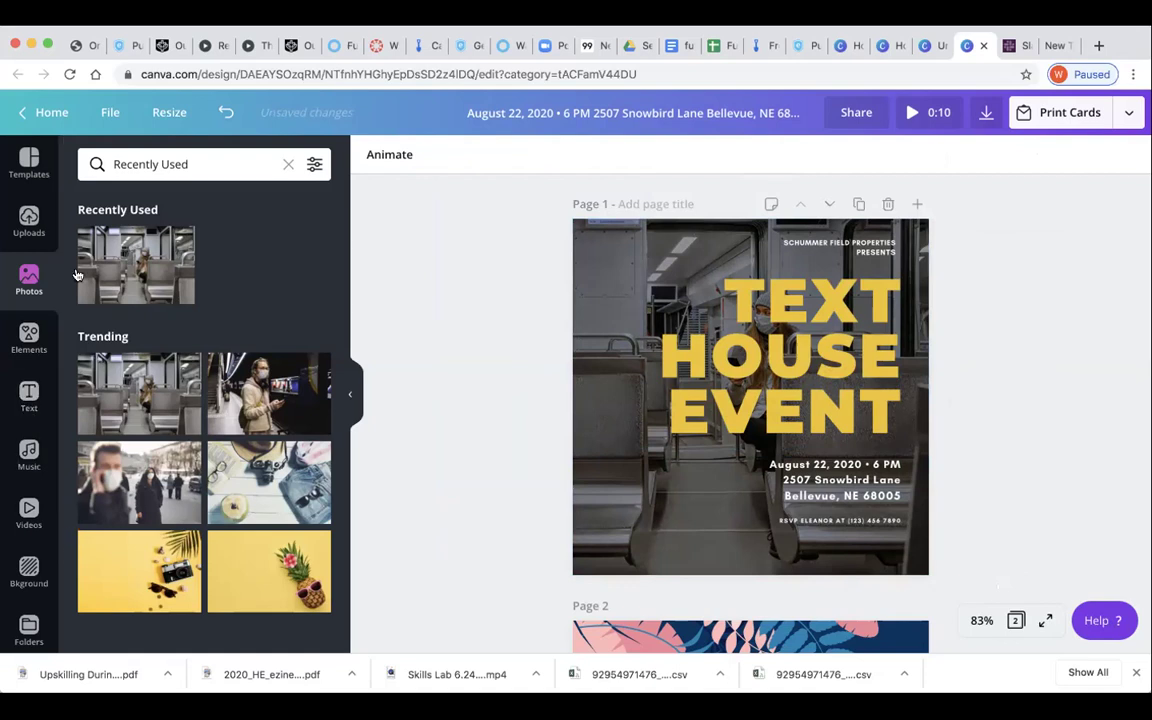
Replace page 1's background with the uploaded painting of a room with a giant comb and green glass.
click(31, 222)
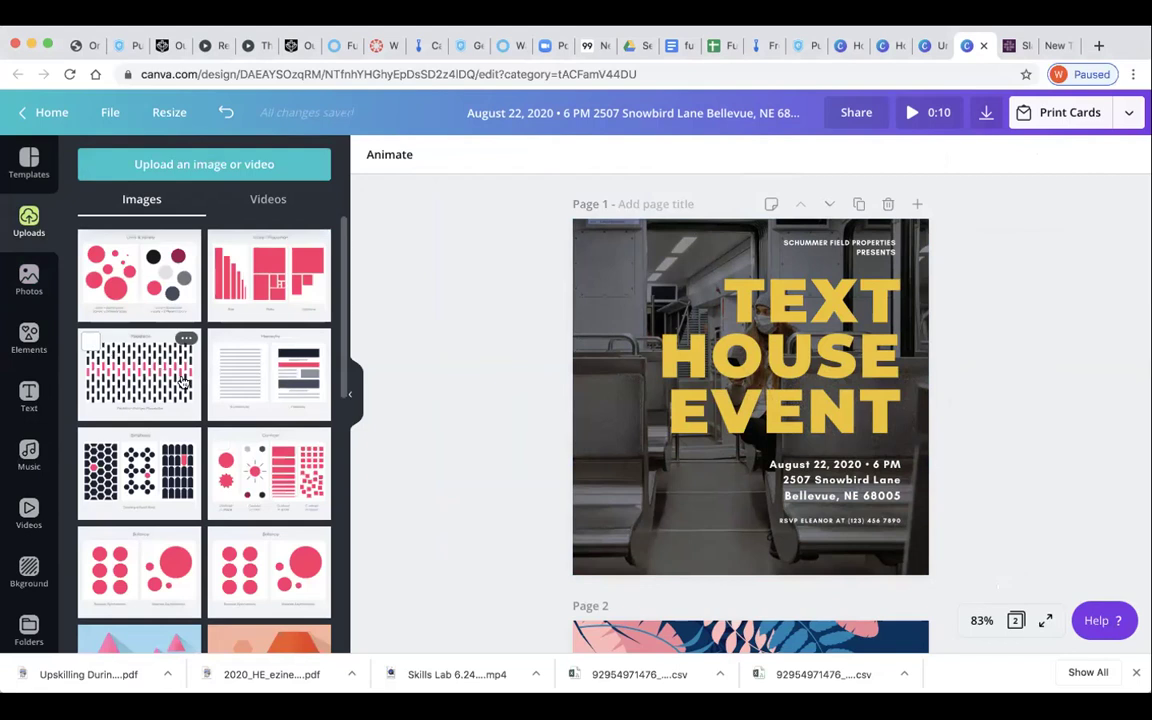
scroll(177, 369, down, 1)
scroll(177, 369, down, 5)
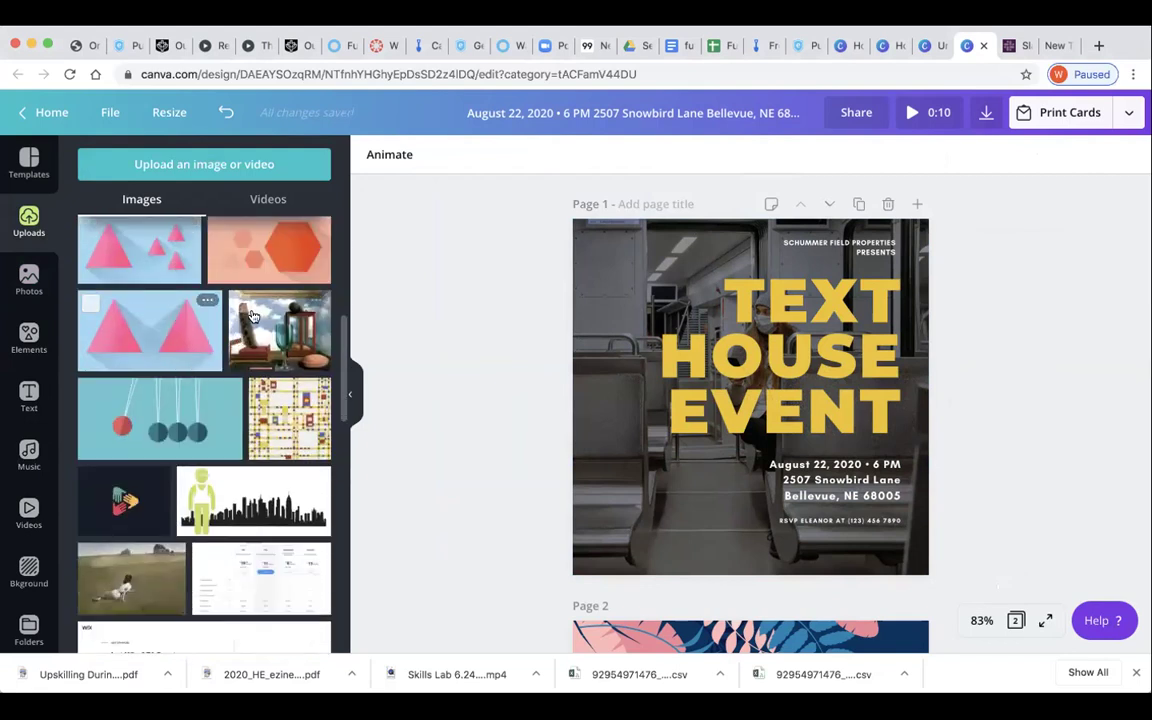
click(255, 319)
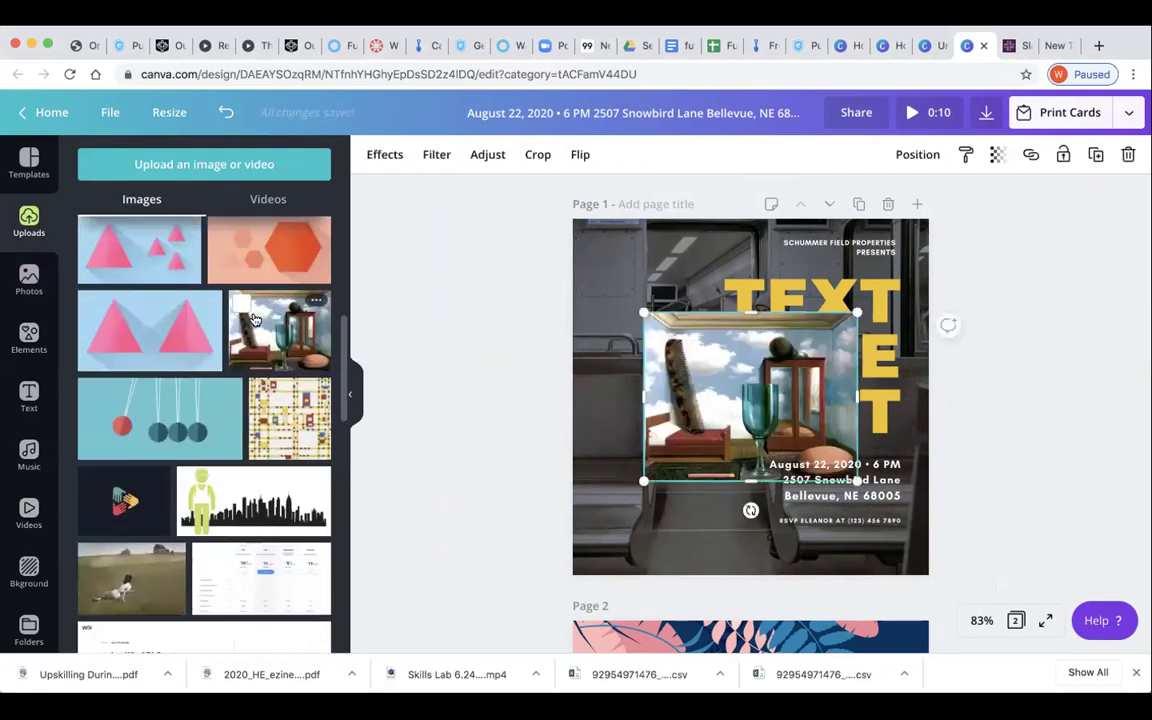
key(Delete)
drag(255, 319, 599, 368)
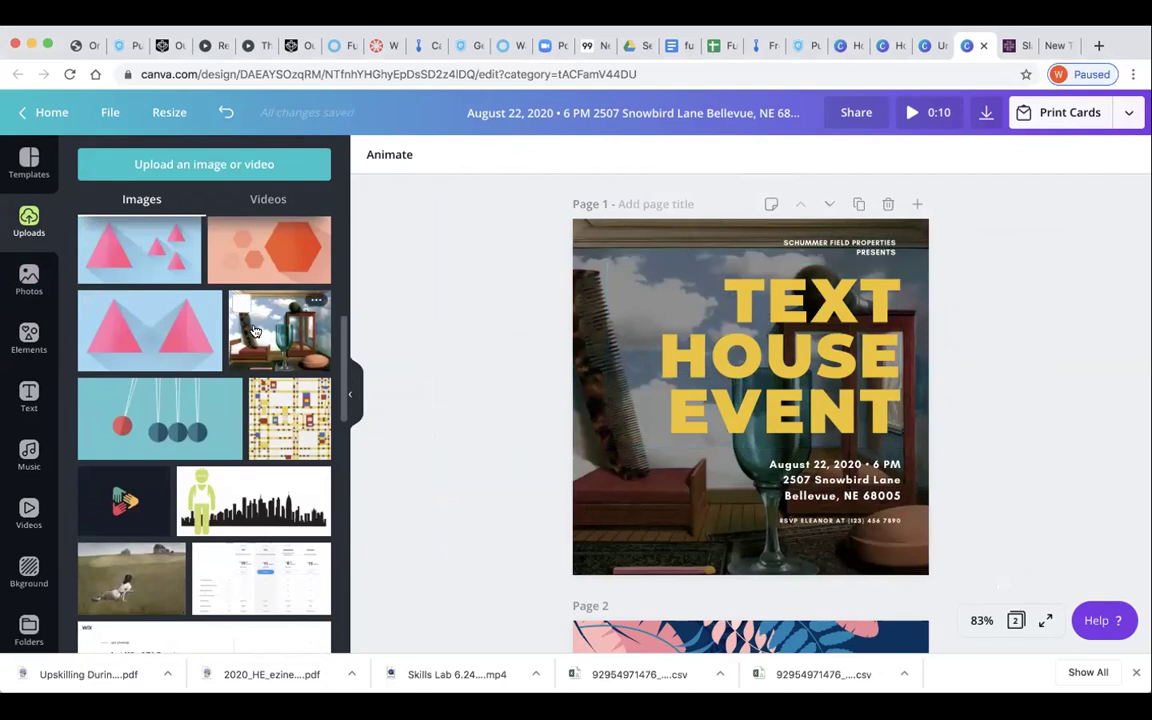
scroll(255, 329, down, 3)
scroll(255, 330, up, 7)
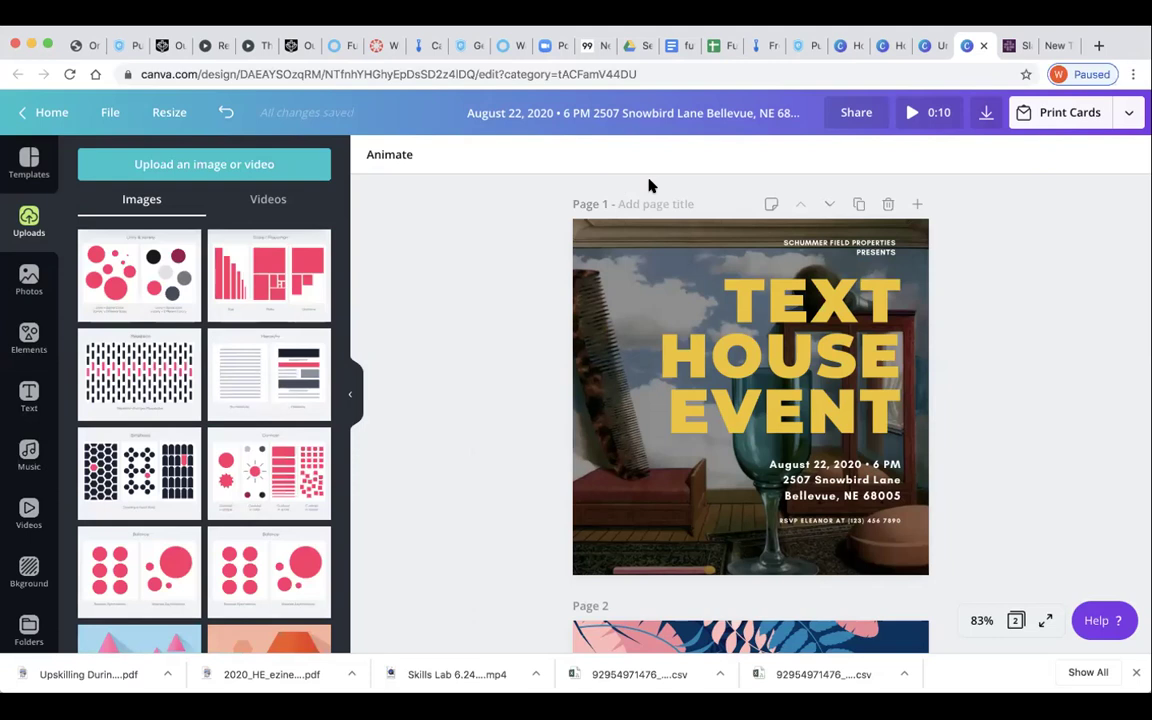
Open the elements library and add a new blank page after the Luau Party page.
click(28, 340)
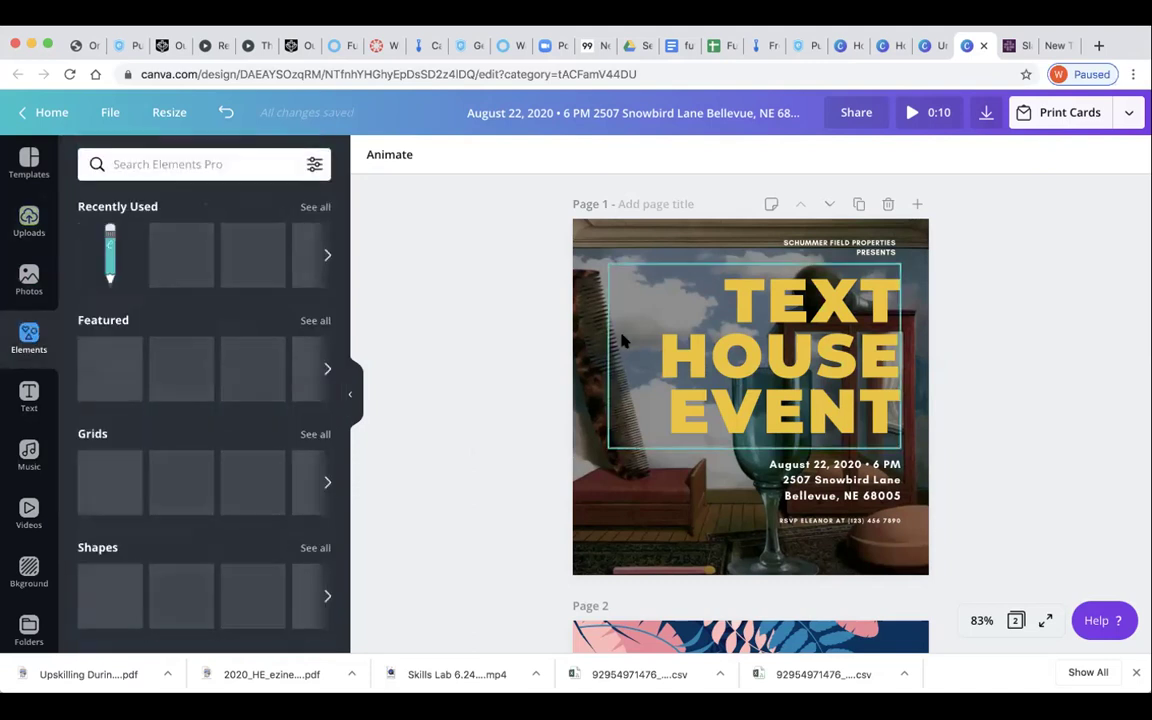
scroll(621, 341, down, 3)
scroll(621, 341, down, 2)
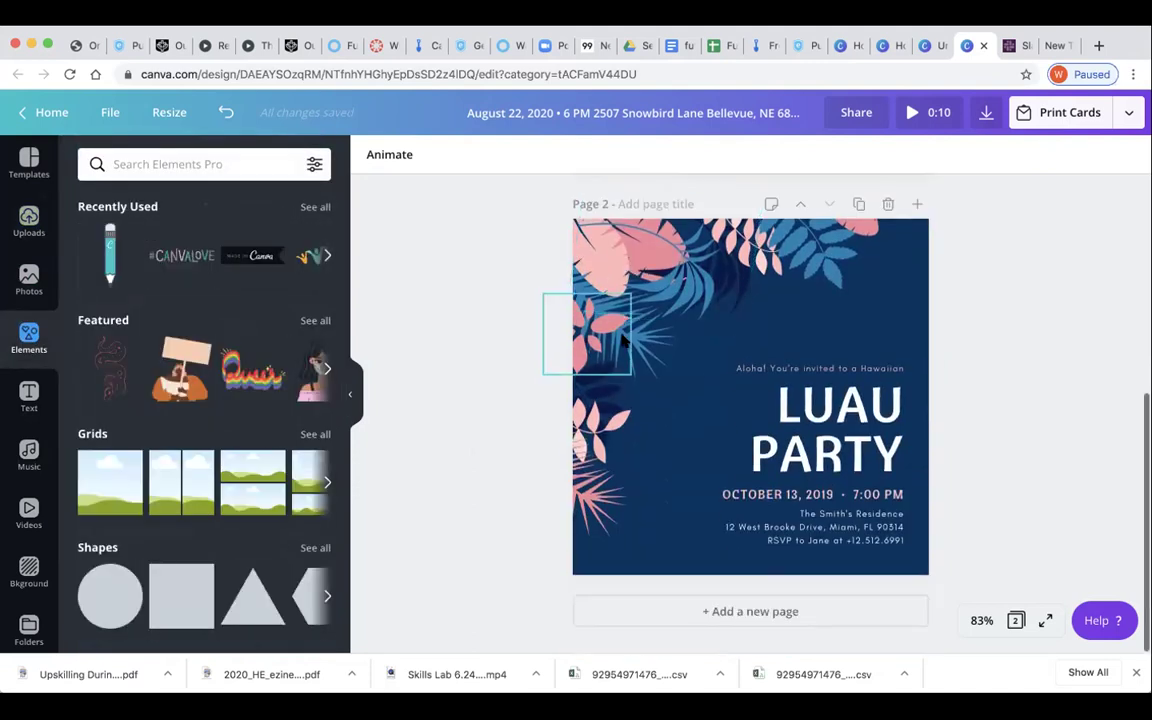
click(681, 609)
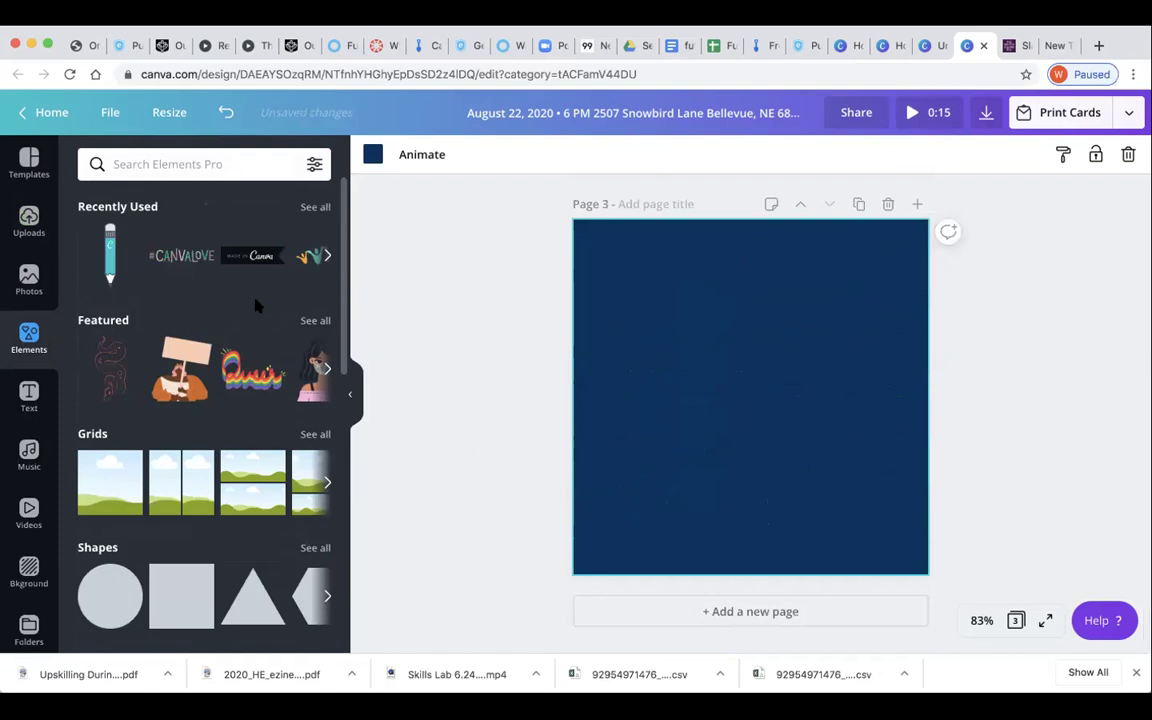
Browse the full Featured elements collection, leave it, and add a square shape to page 3.
click(306, 325)
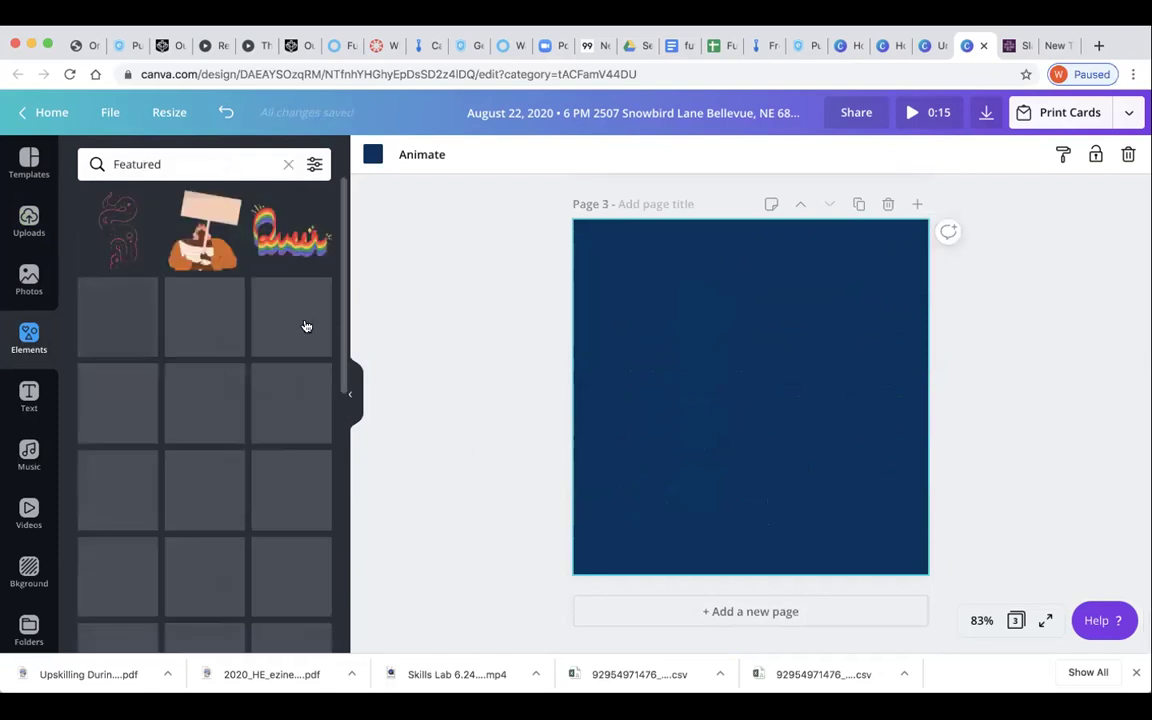
scroll(293, 432, down, 2)
scroll(293, 432, down, 5)
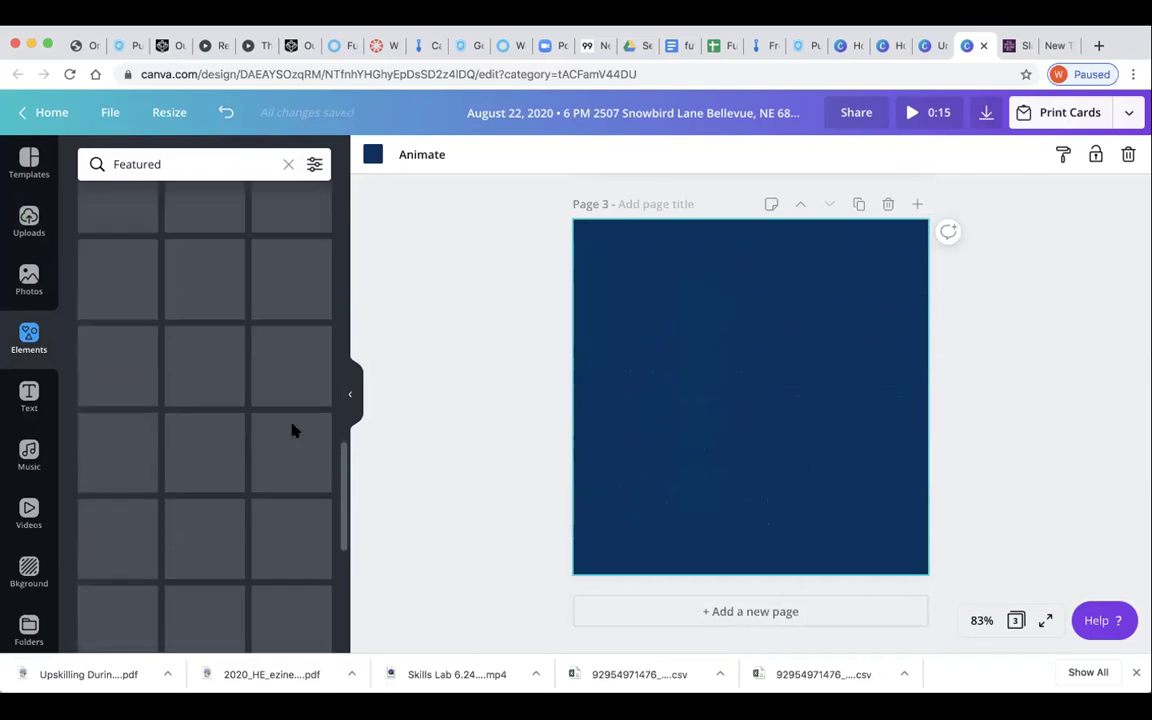
scroll(293, 300, up, 7)
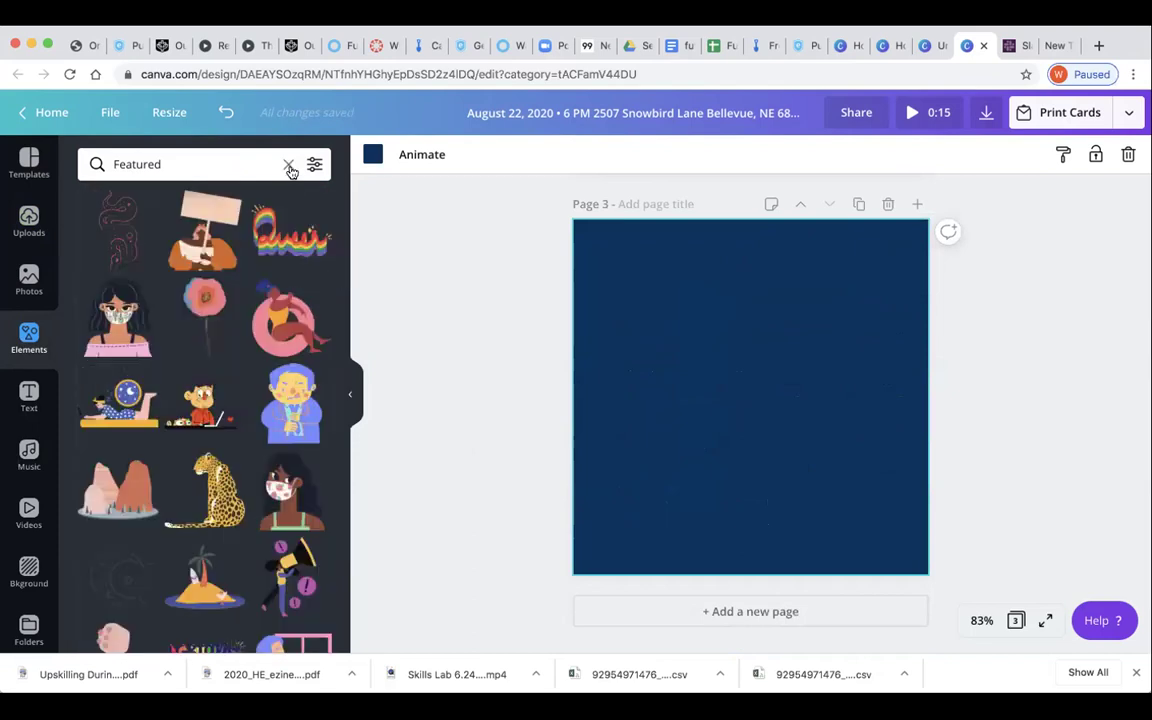
click(288, 164)
scroll(228, 485, down, 3)
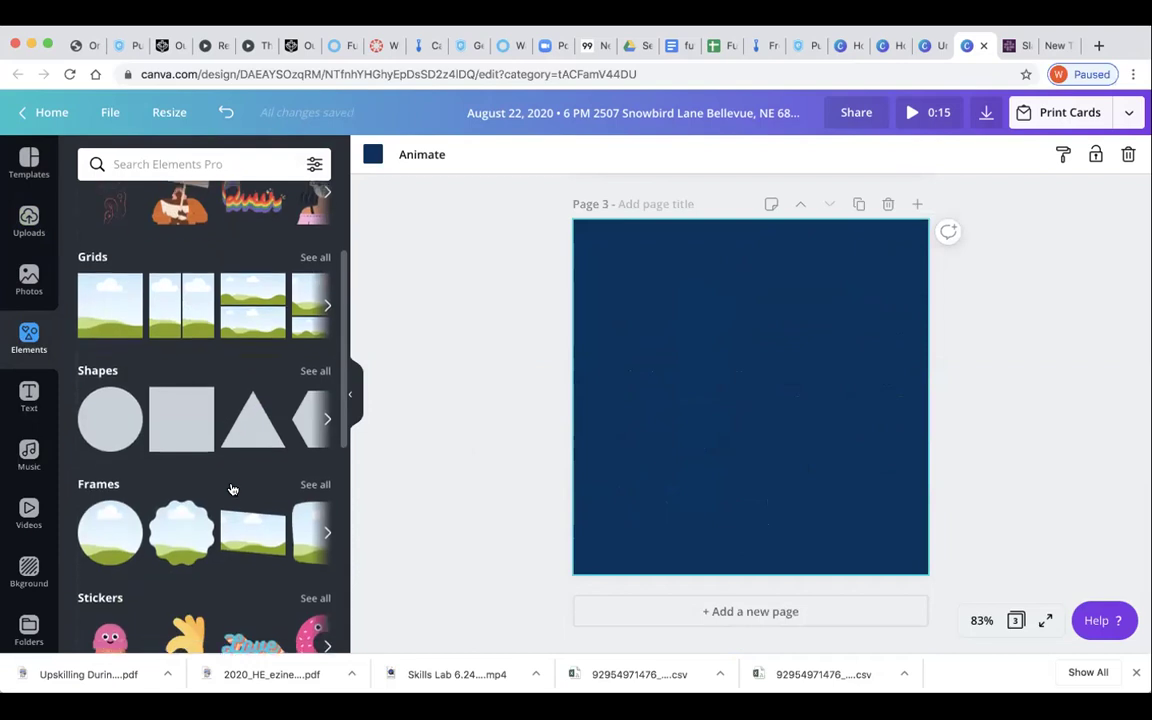
click(179, 441)
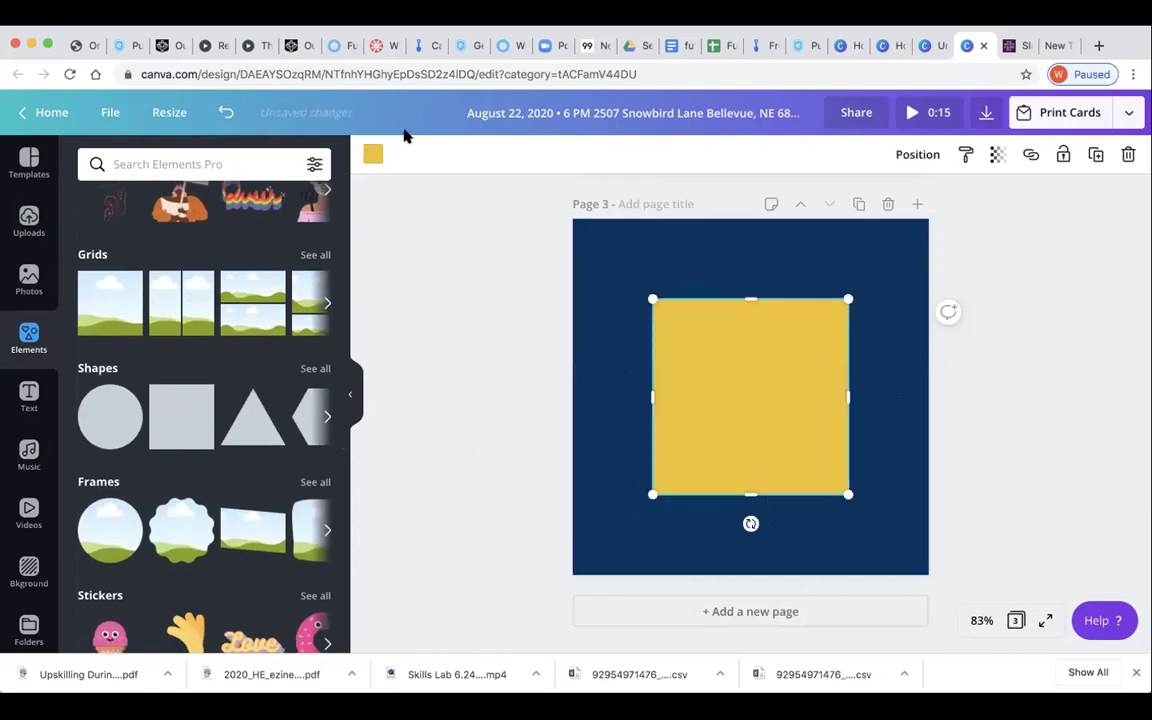
Shrink the yellow square on page 3 to a small square in the page's lower-right area, keeping its colour.
click(374, 153)
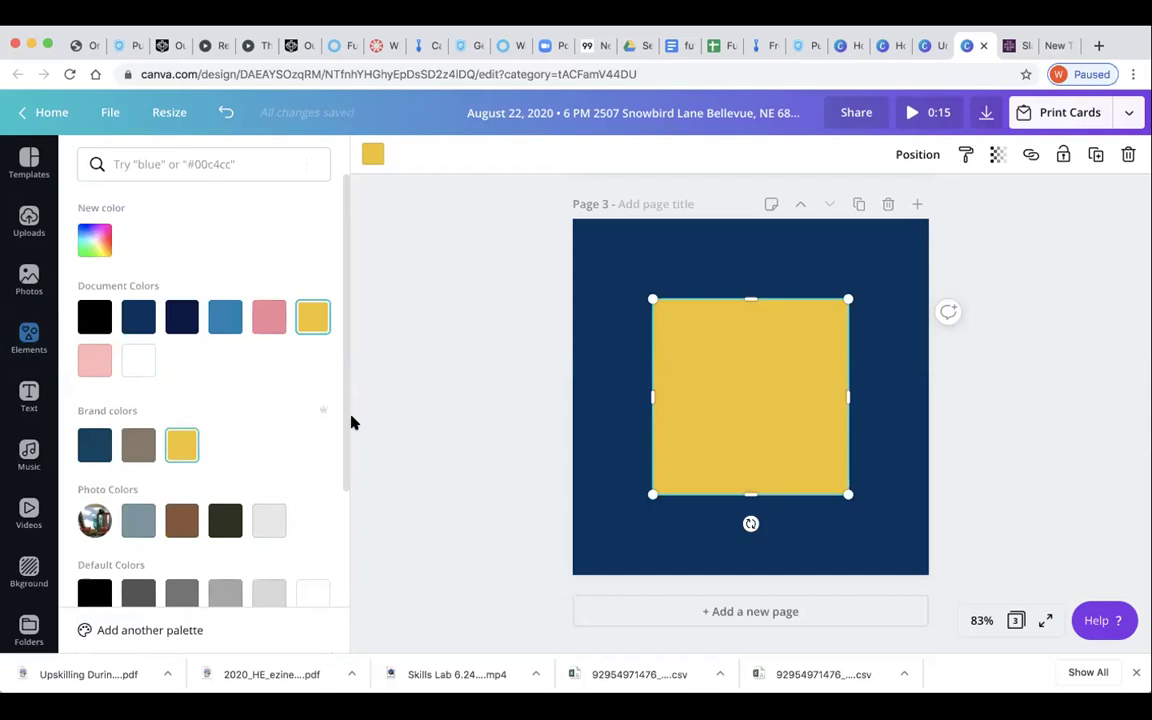
click(750, 303)
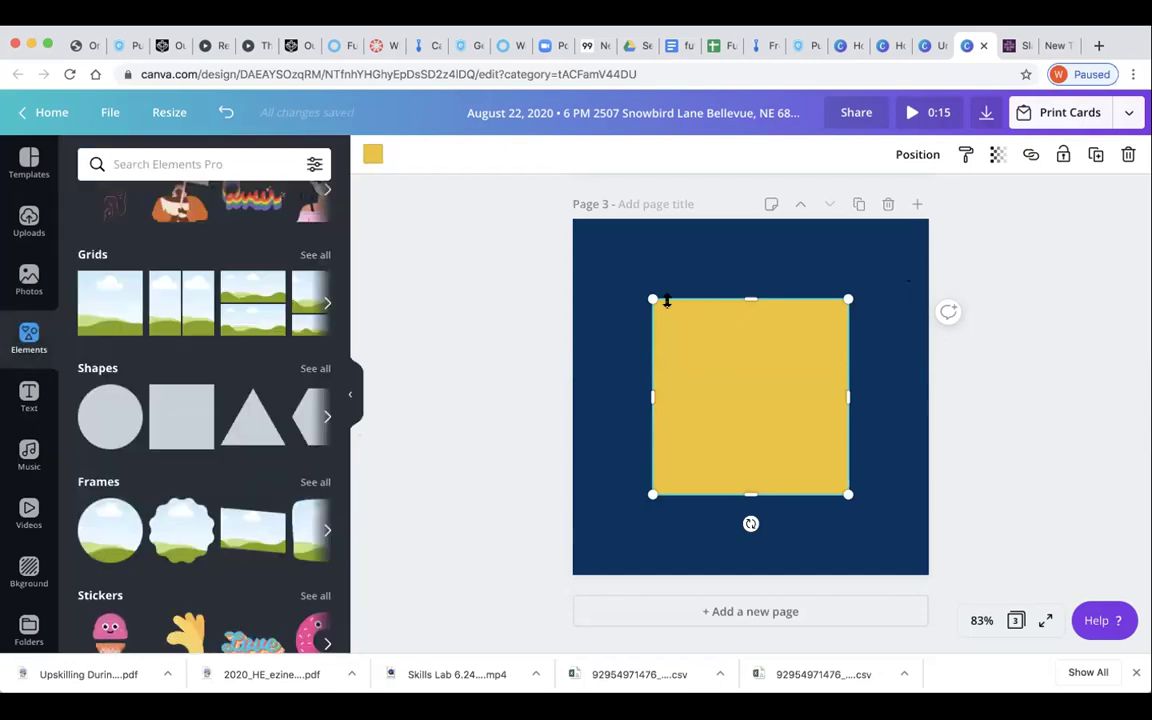
drag(652, 299, 818, 418)
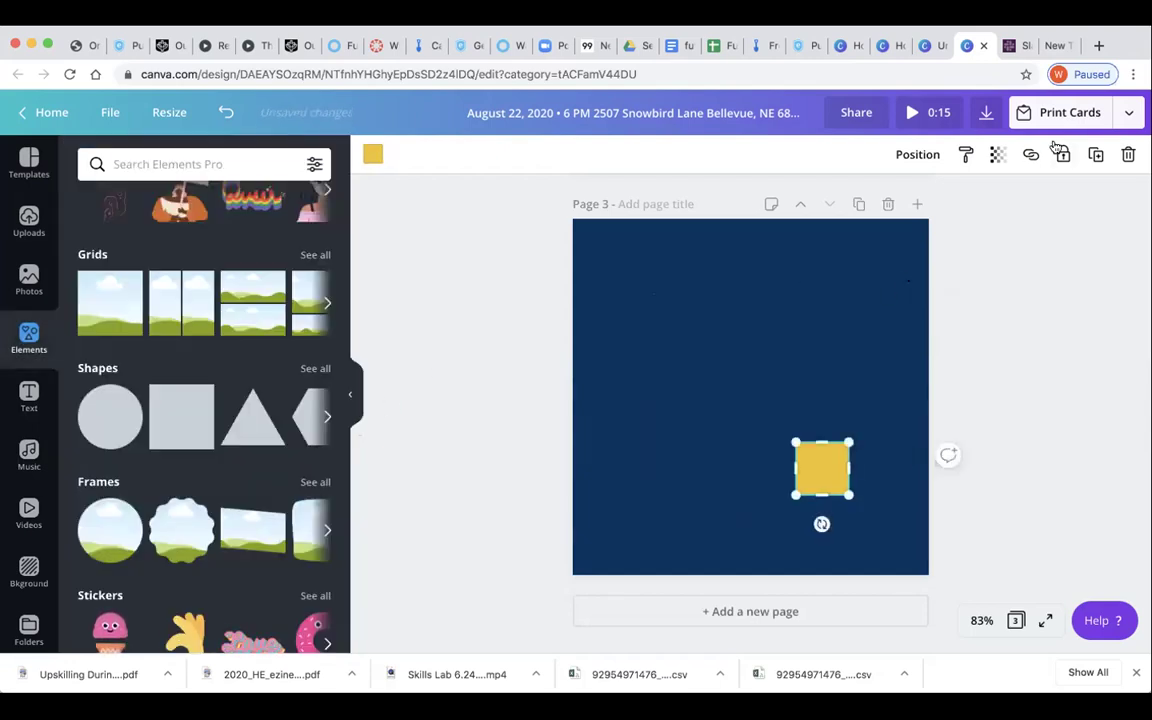
Duplicate the small yellow square and move the copy near the centre of page 3.
click(1097, 154)
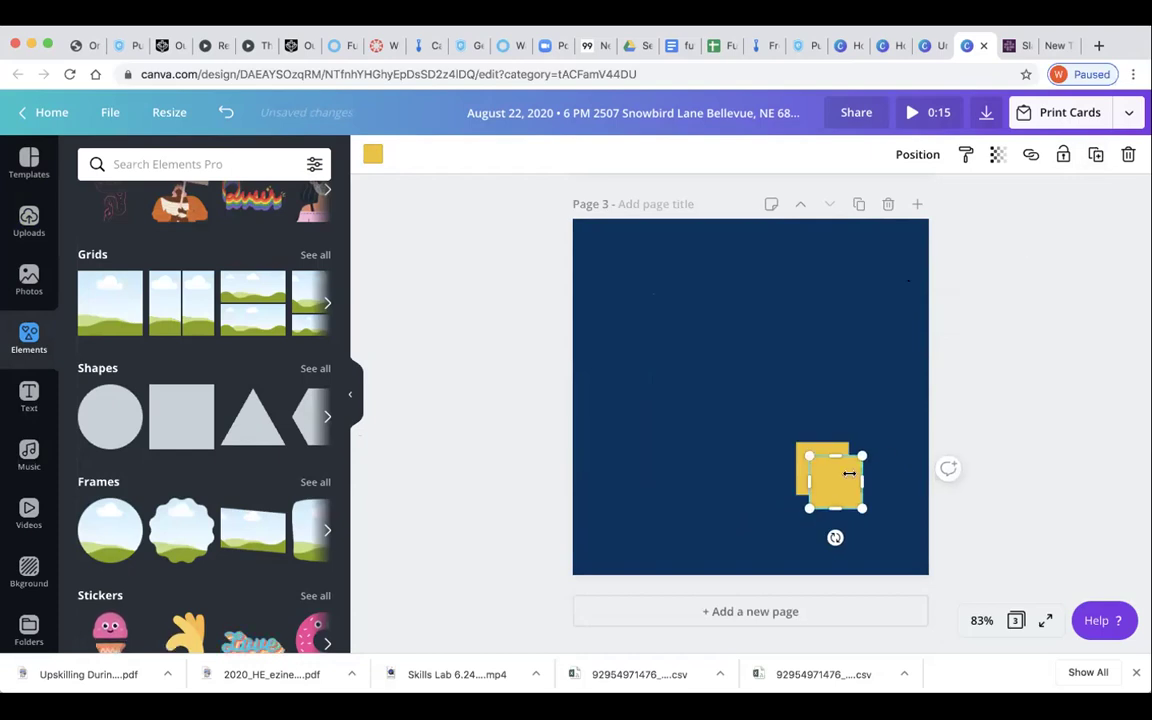
drag(836, 481, 759, 407)
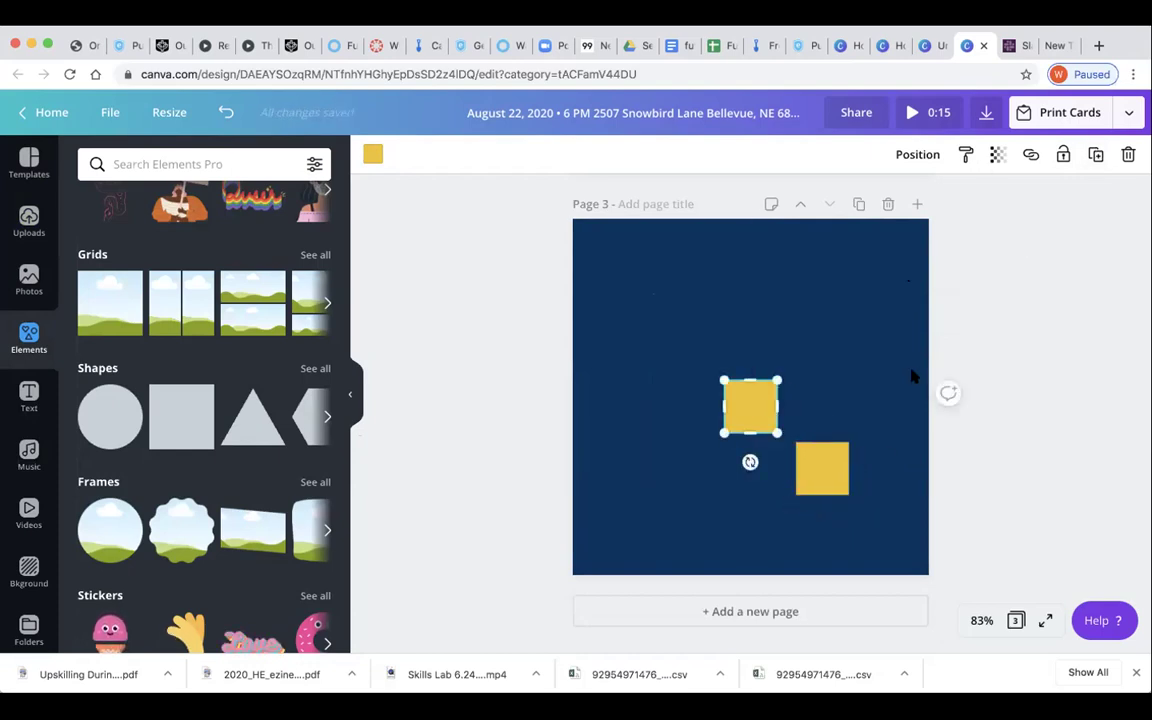
click(838, 462)
click(750, 402)
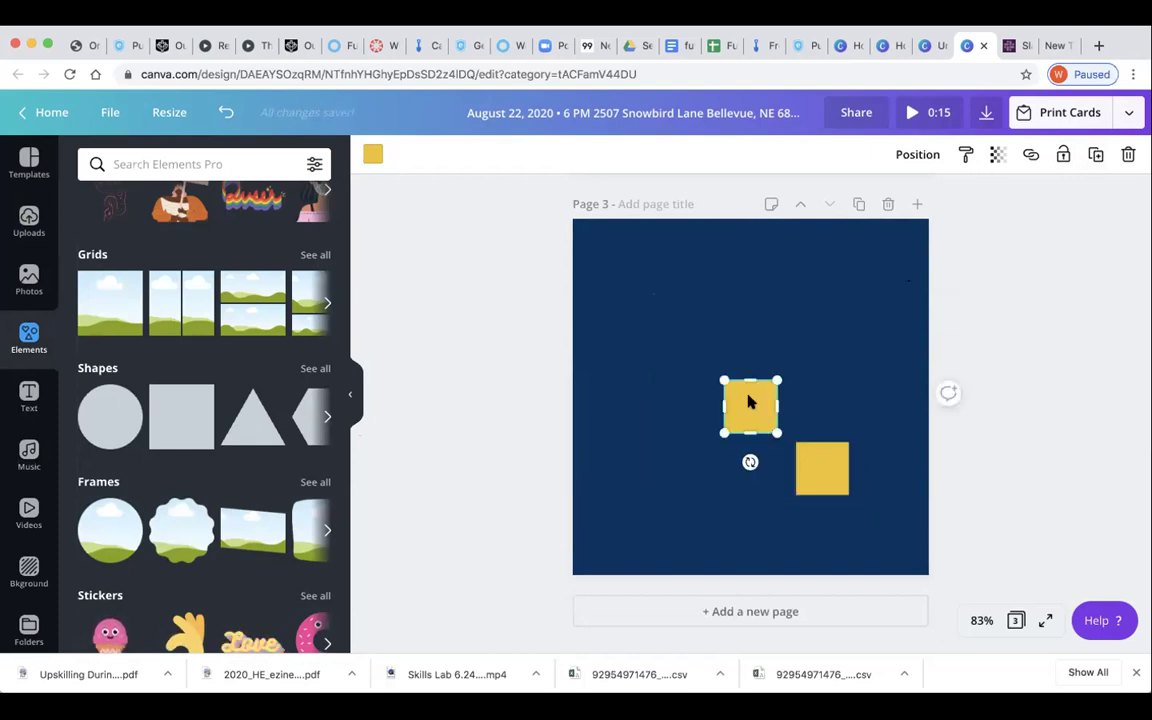
Duplicate page 3 with its two yellow squares and return to page 3.
click(860, 205)
scroll(870, 300, up, 10)
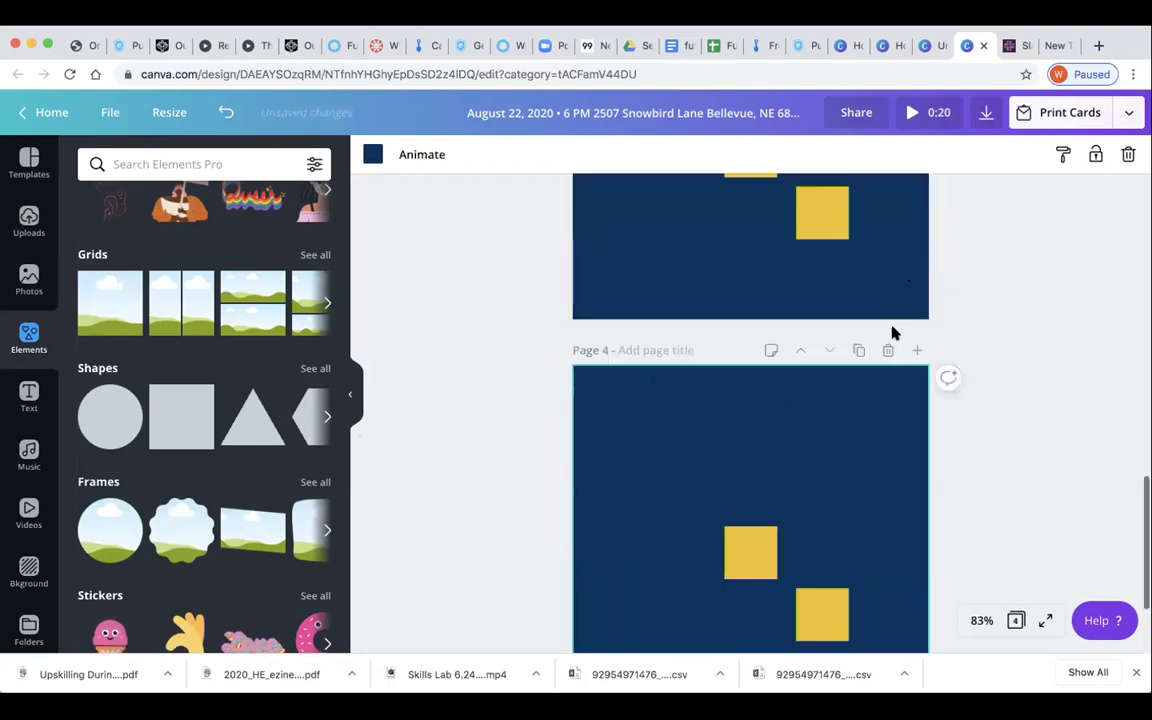
scroll(862, 266, down, 3)
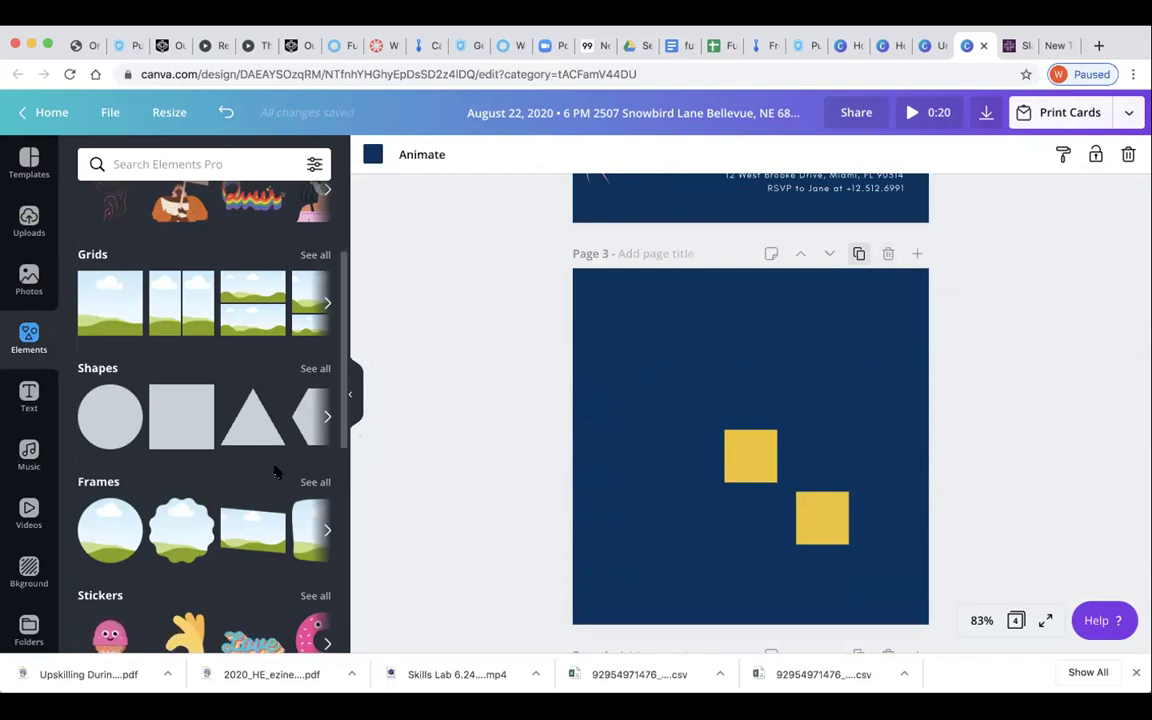
Lower the transparency value of the centre square on page 3 so the dark blue background shows through.
click(755, 459)
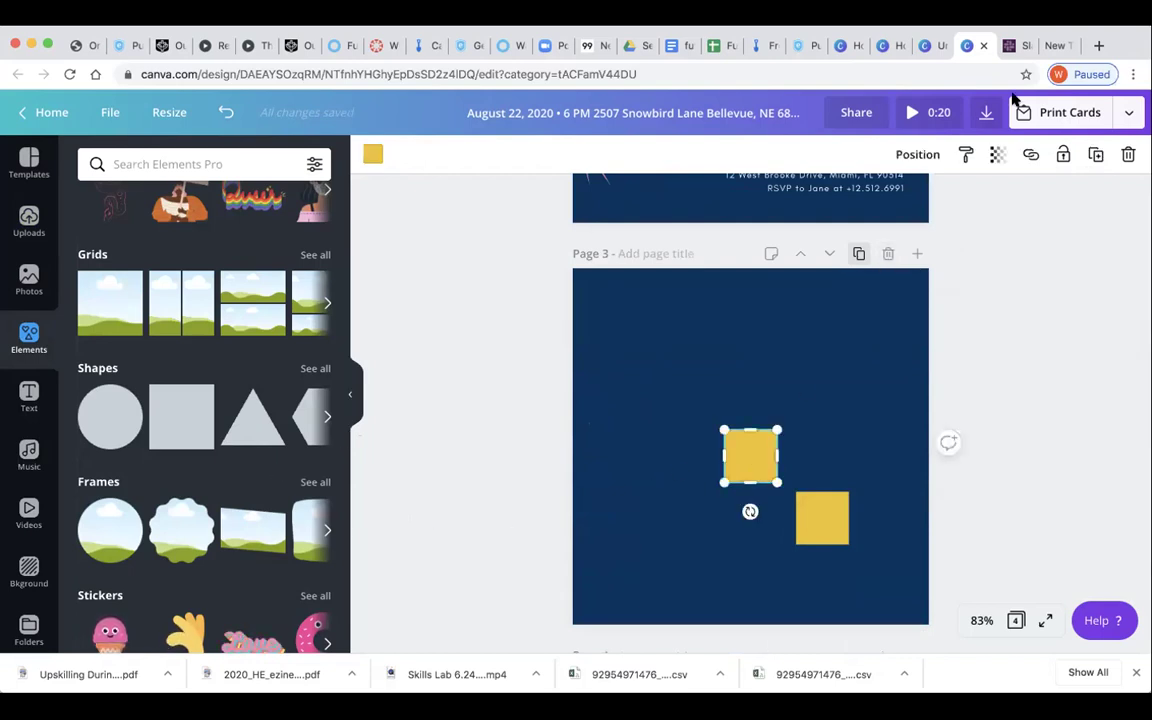
click(1000, 155)
drag(953, 197, 887, 195)
click(977, 347)
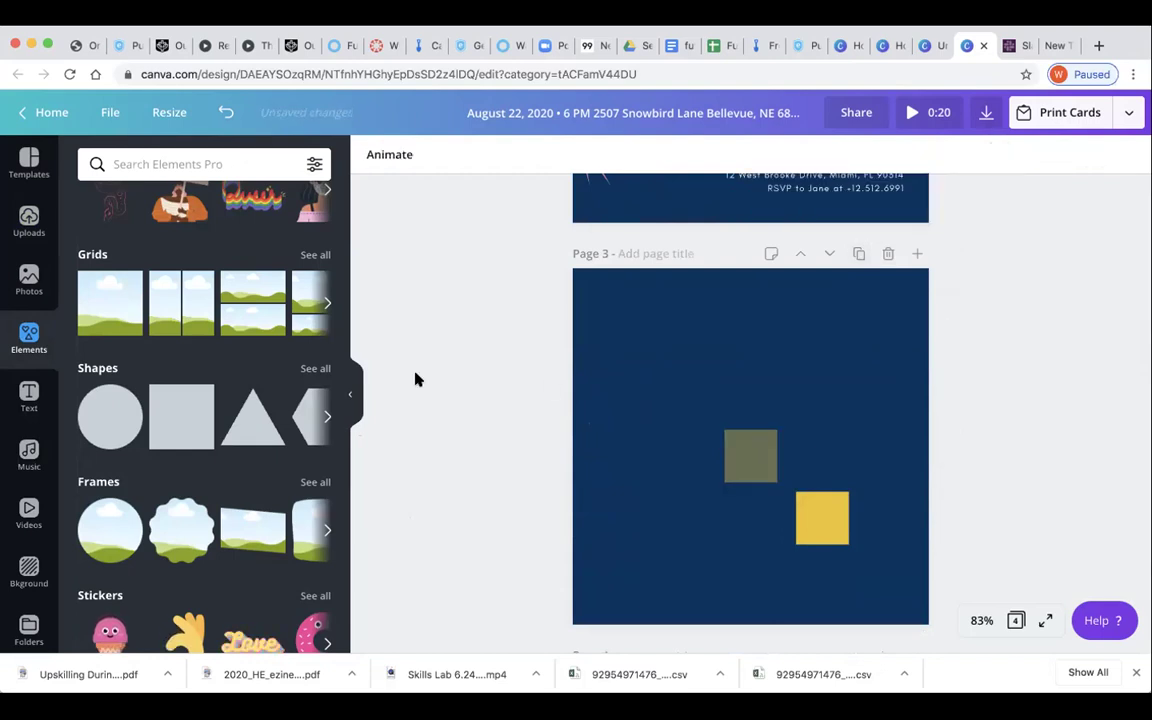
Add the animated heart speech-bubble sticker from the full Stickers collection to page 3, shrunk and placed in the page's upper-left corner.
scroll(247, 418, down, 5)
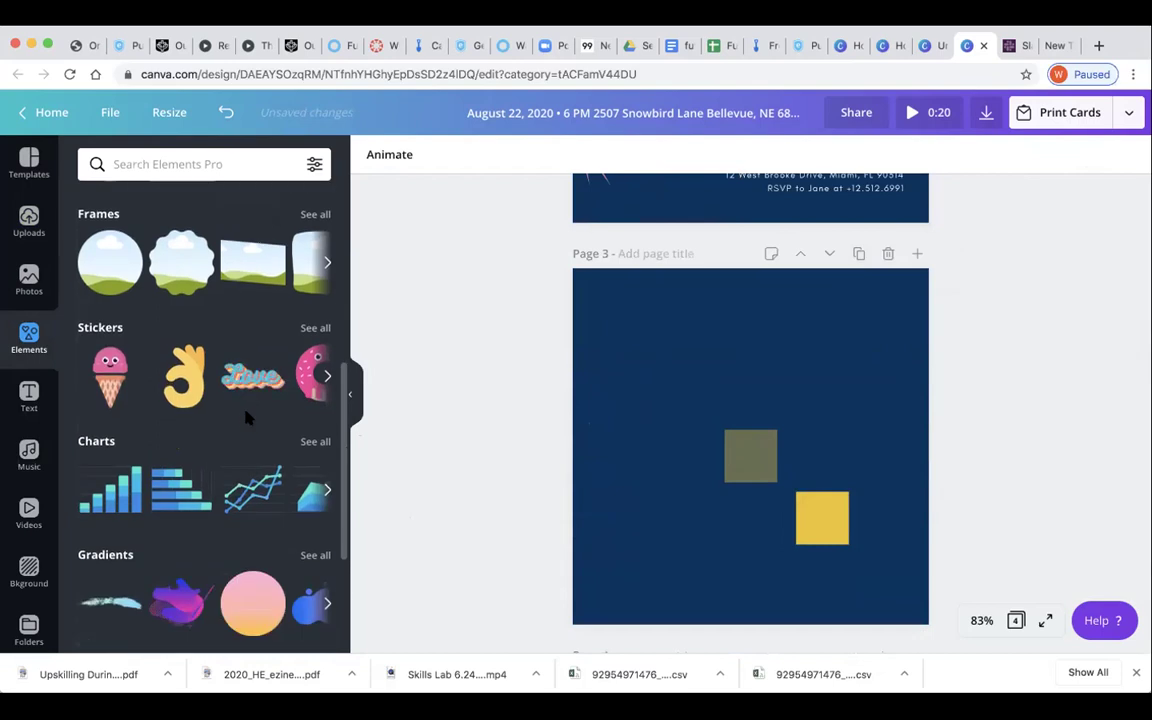
click(310, 328)
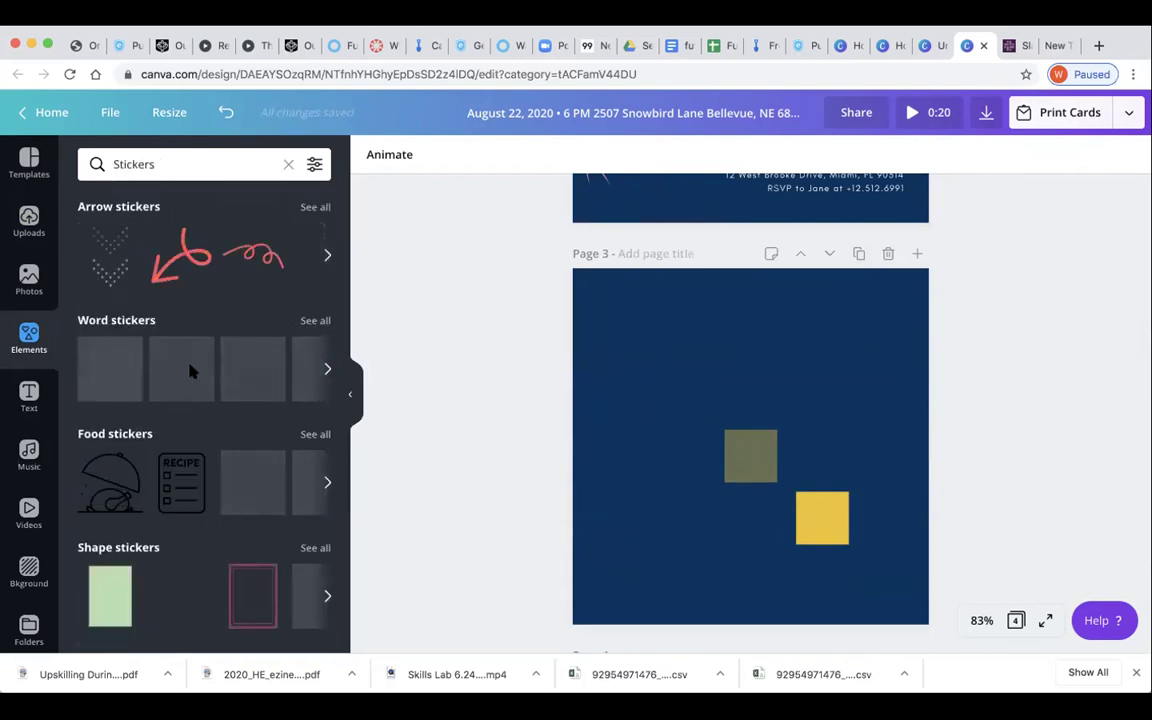
scroll(190, 400, down, 8)
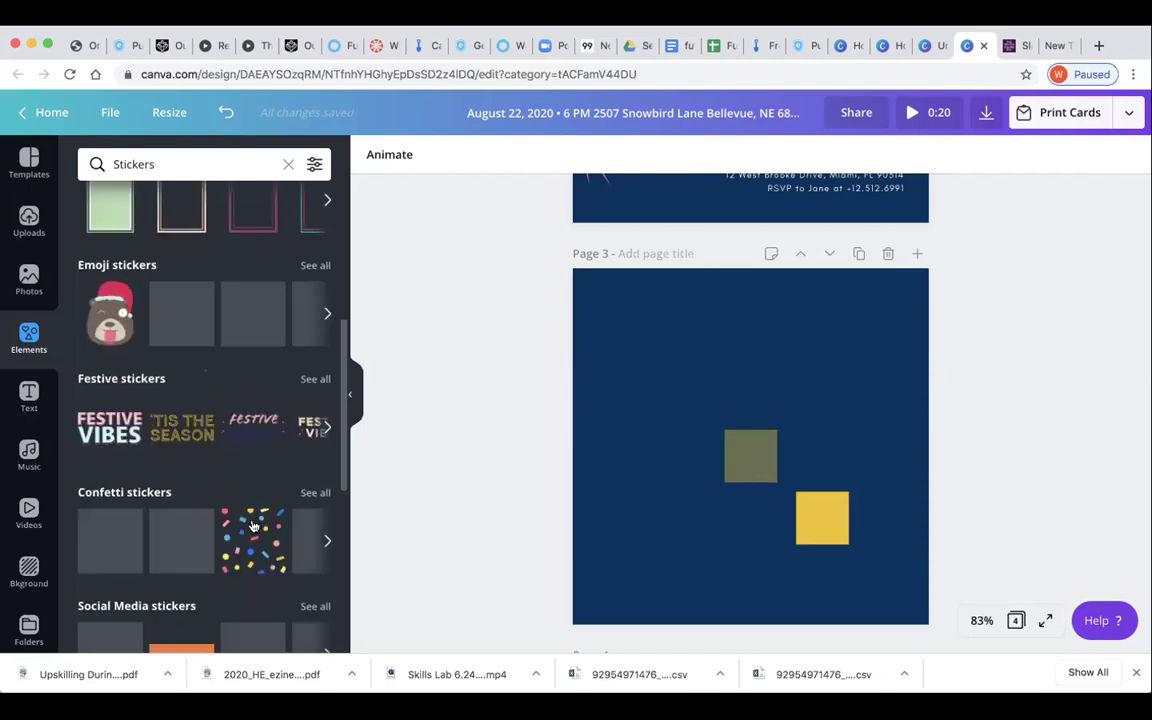
scroll(145, 454, down, 6)
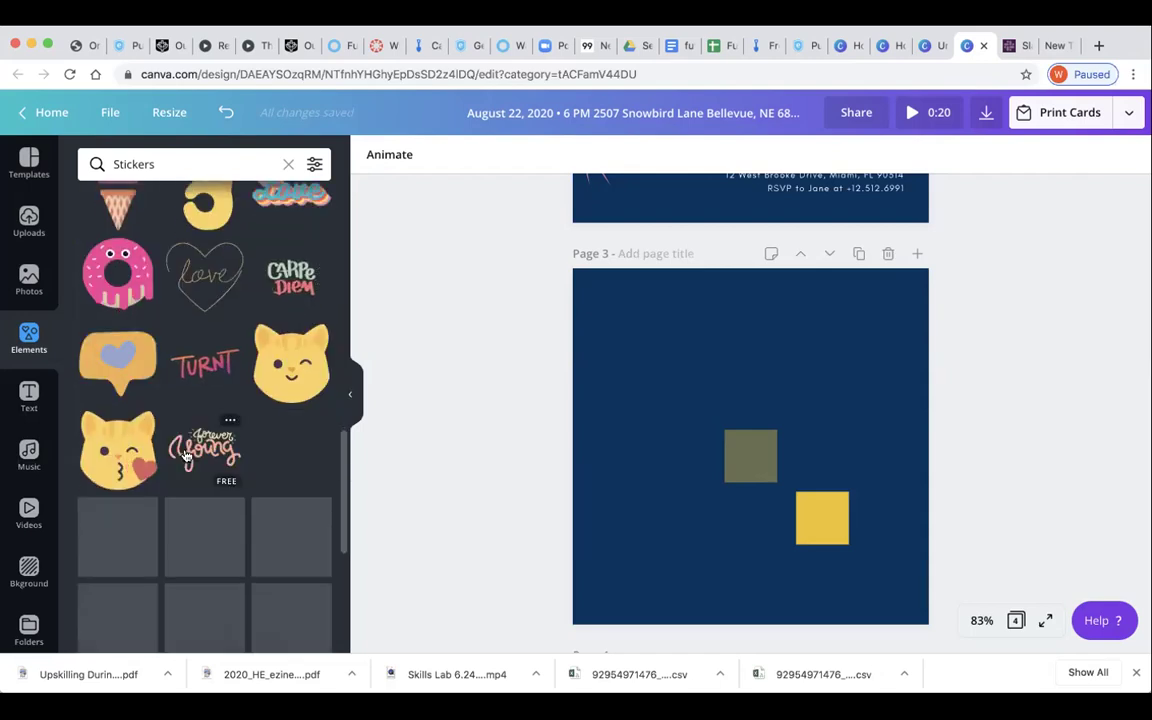
click(115, 372)
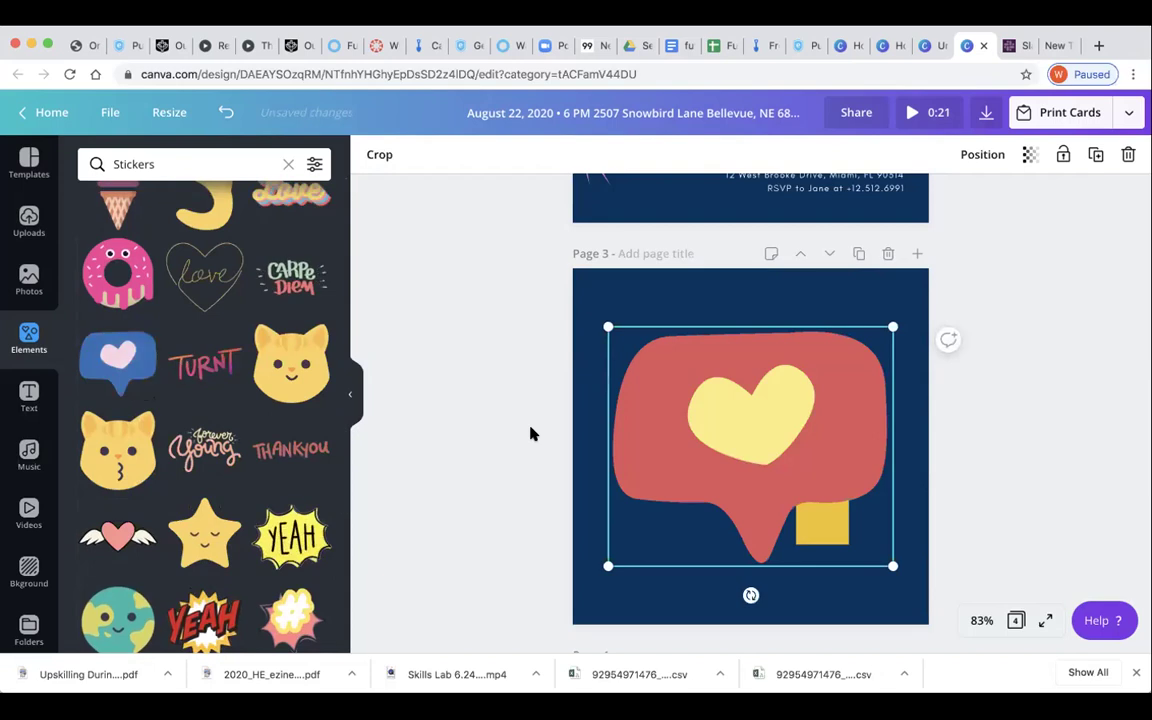
drag(892, 326, 767, 408)
drag(722, 470, 654, 340)
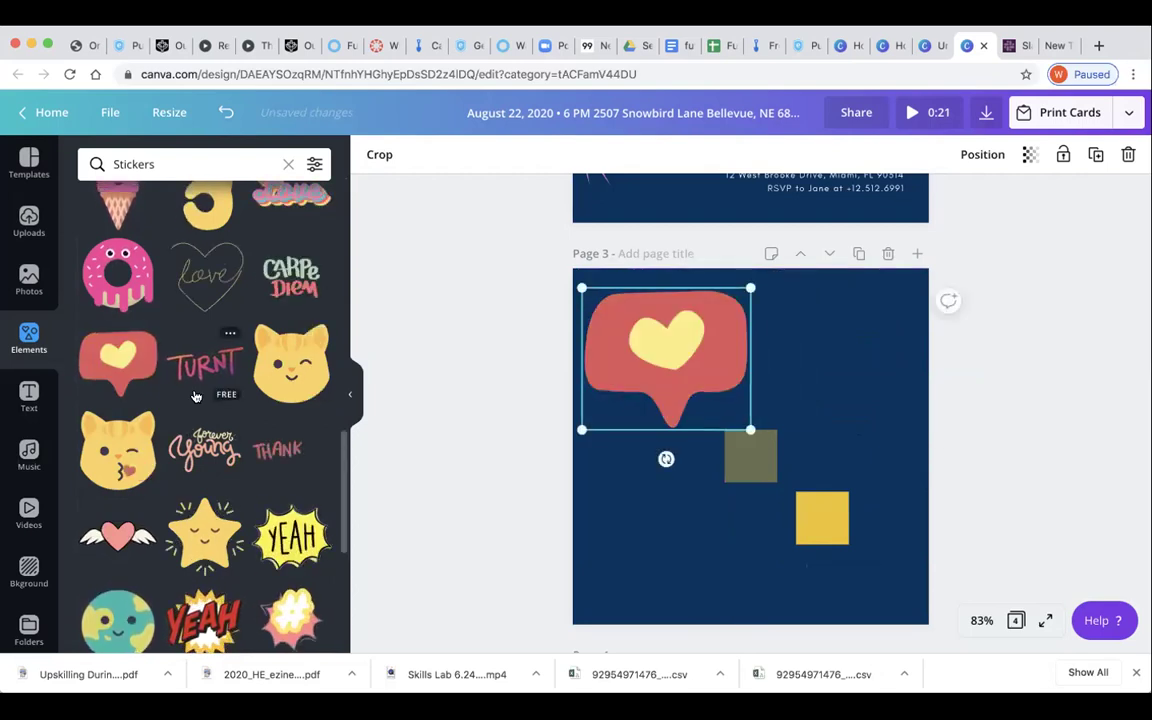
Leave the Stickers collection and look through the elements library down to its popular collections.
click(288, 163)
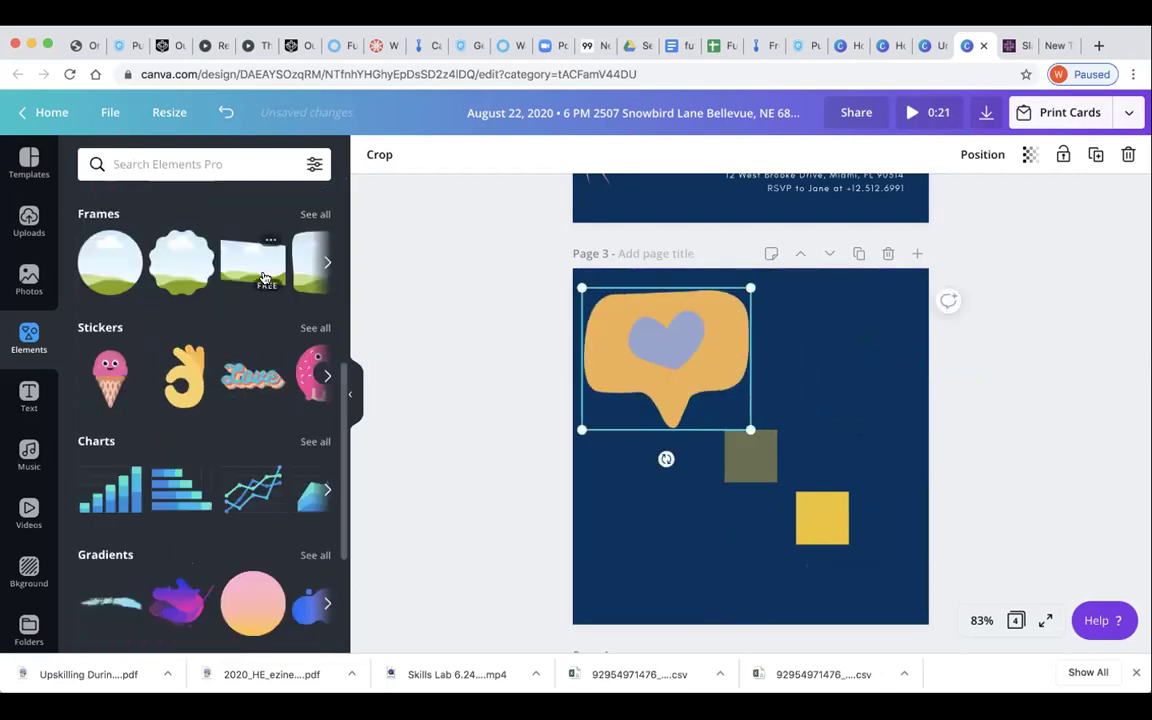
scroll(258, 443, down, 5)
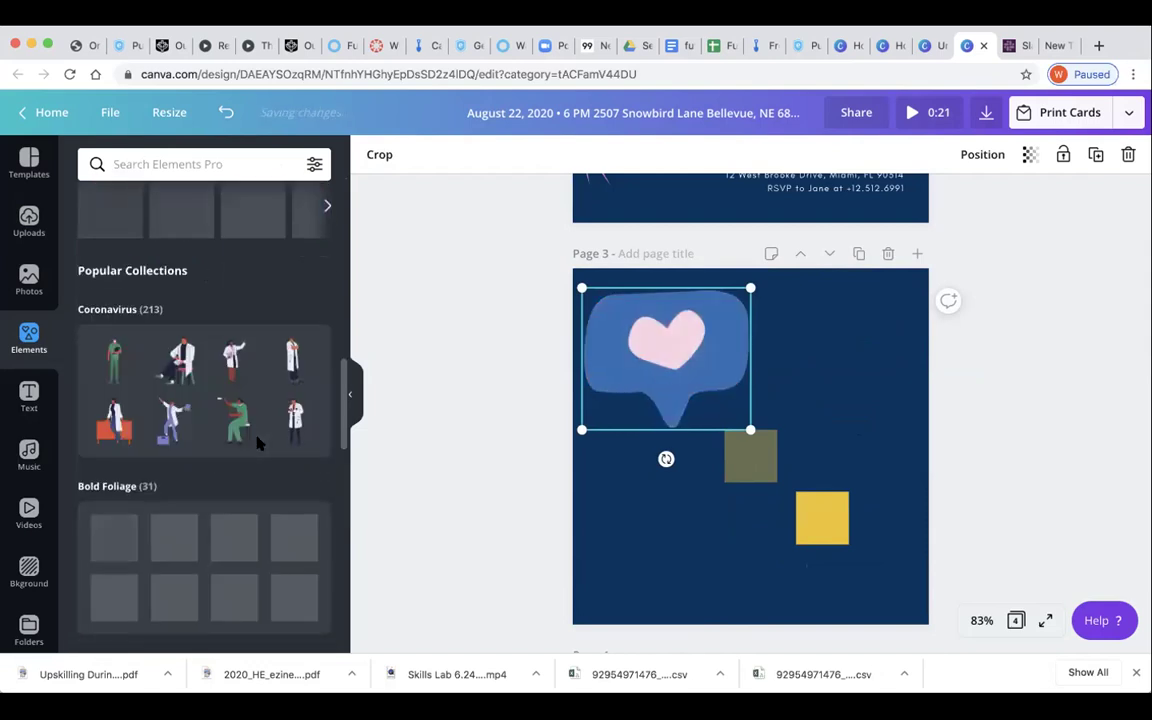
scroll(258, 443, down, 2)
scroll(258, 443, up, 8)
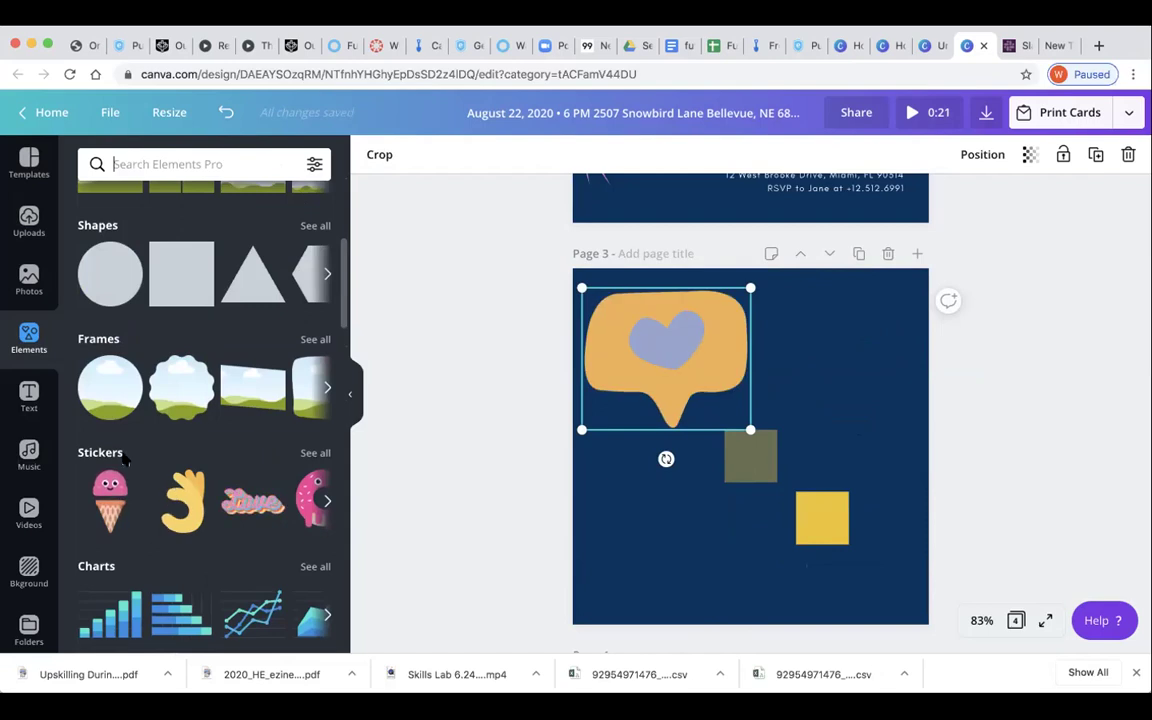
Reopen the full Stickers collection and examine its categories, from arrow and word stickers down to all results.
click(316, 454)
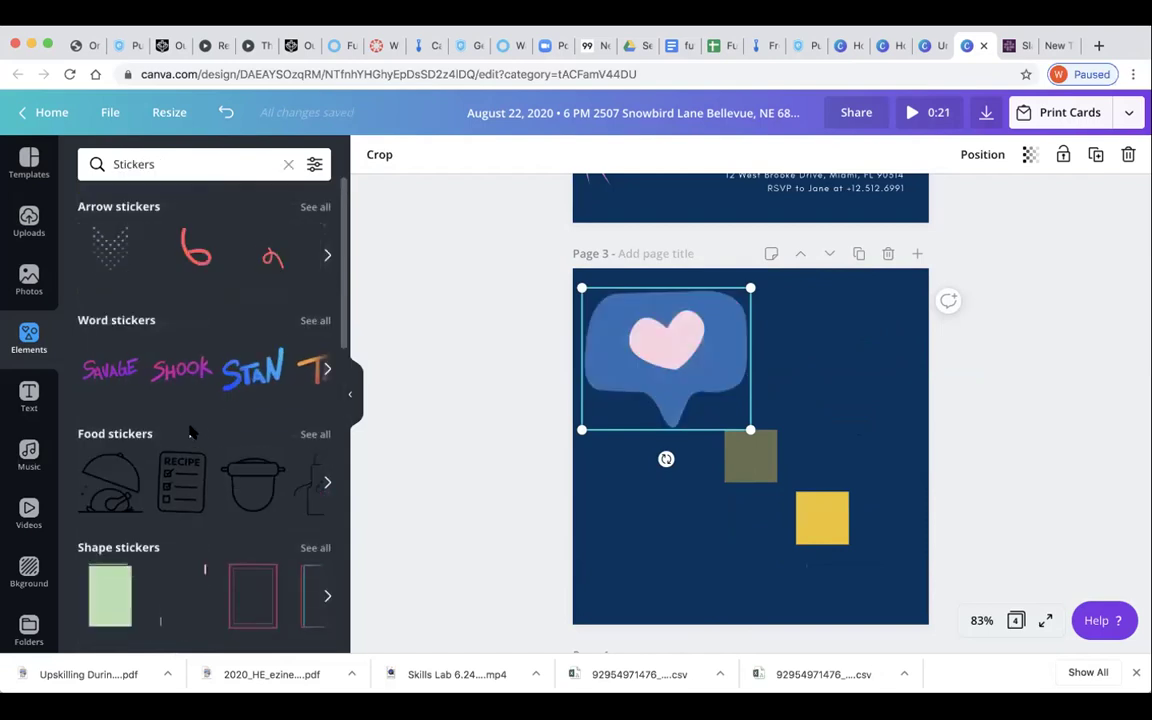
scroll(195, 435, down, 2)
scroll(195, 435, down, 6)
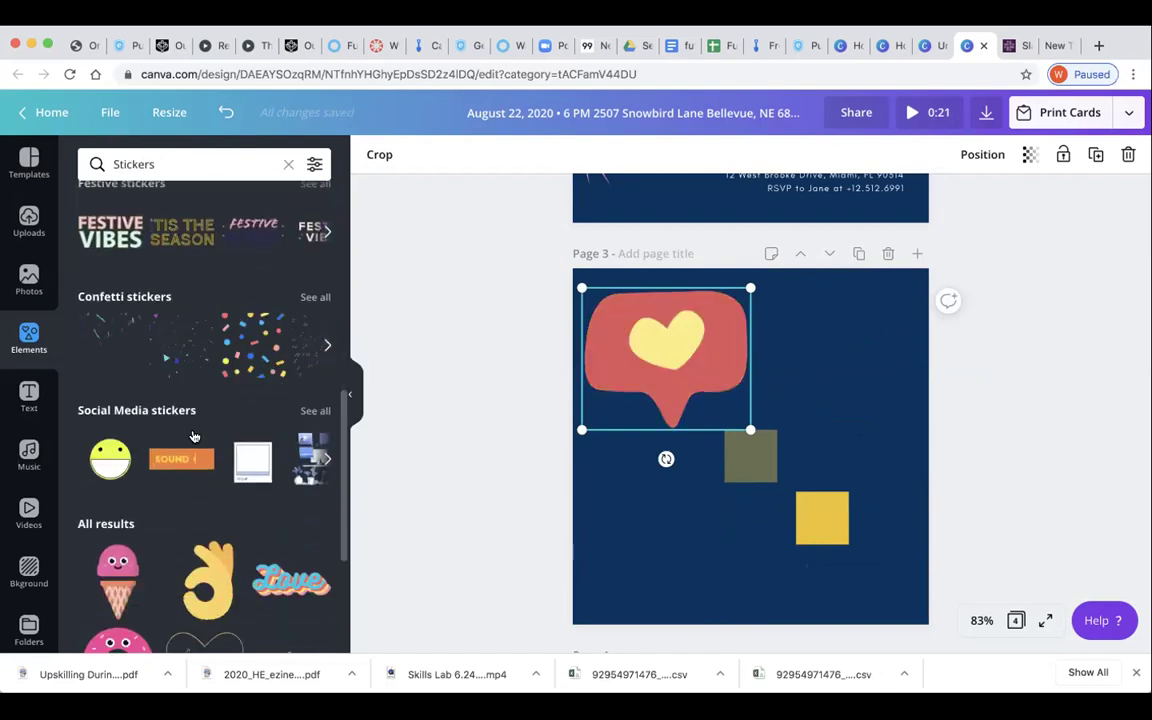
scroll(193, 436, up, 8)
scroll(193, 436, down, 6)
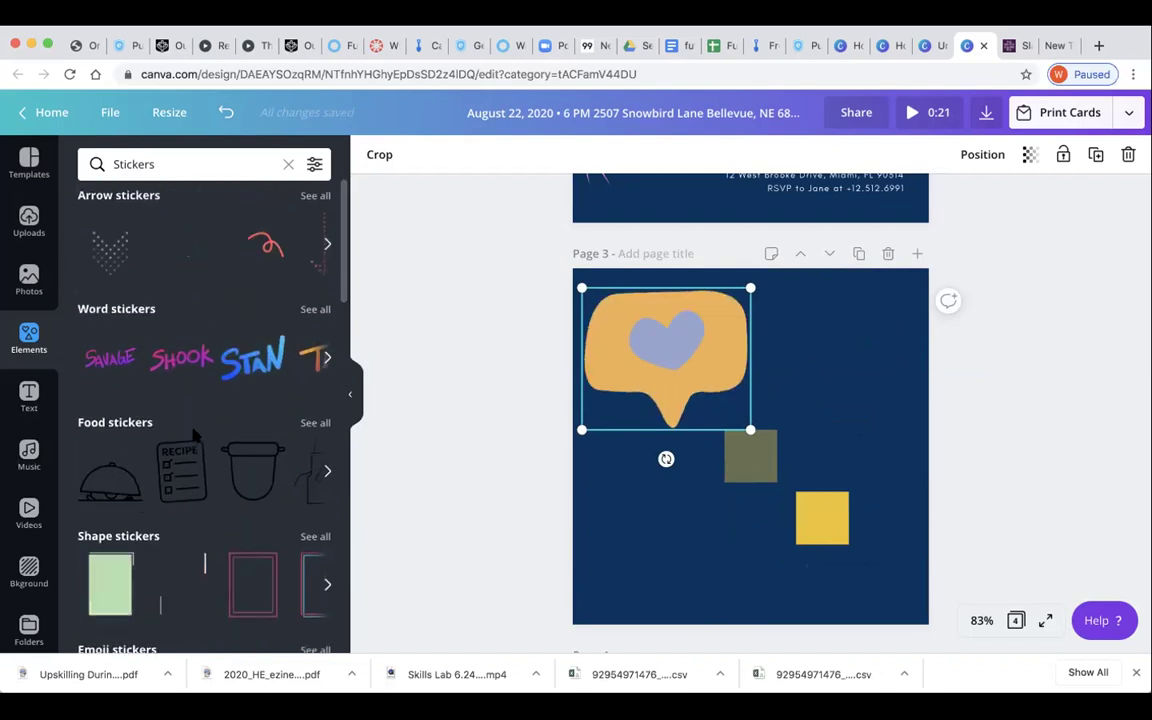
scroll(193, 436, down, 8)
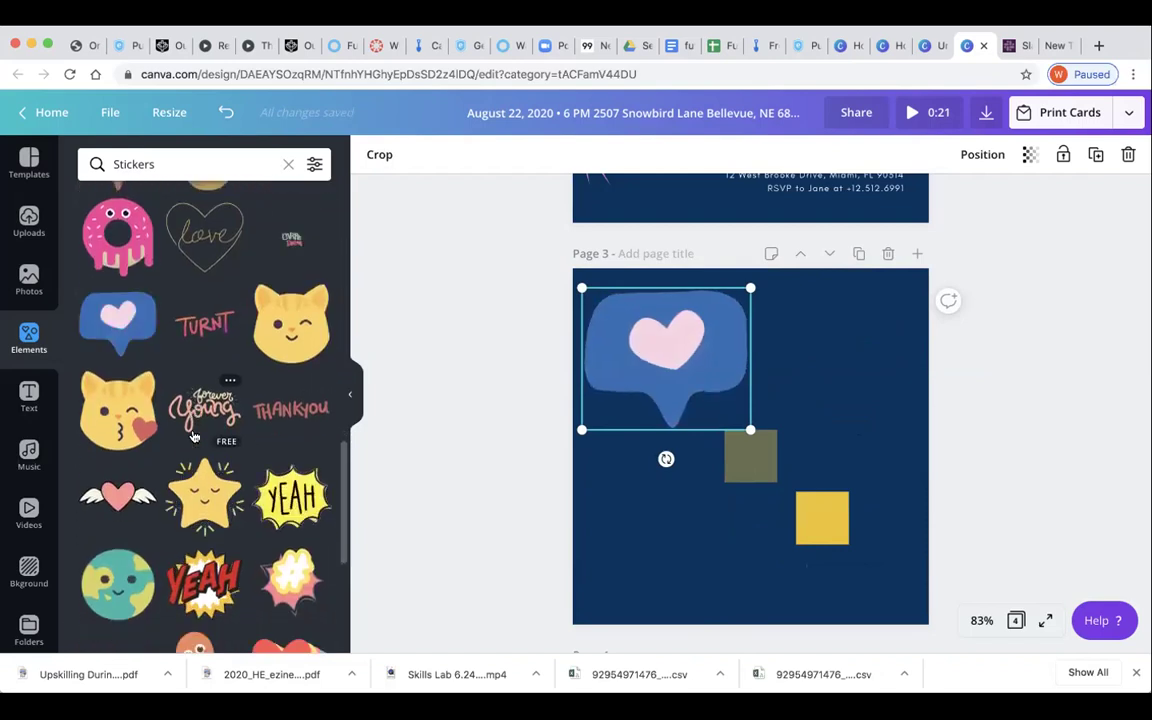
scroll(193, 436, up, 10)
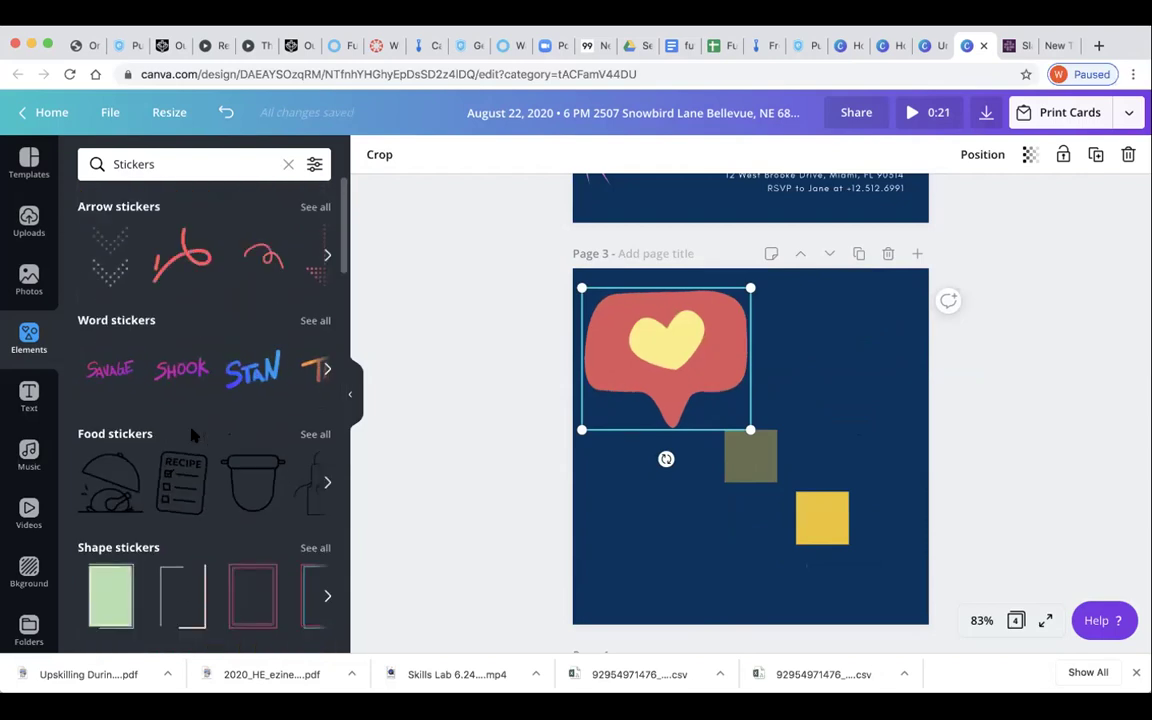
Close the Stickers collection and review the library's element types and popular collections, such as Coronavirus, Bold Foliage and Simple Drawn Objects.
click(288, 163)
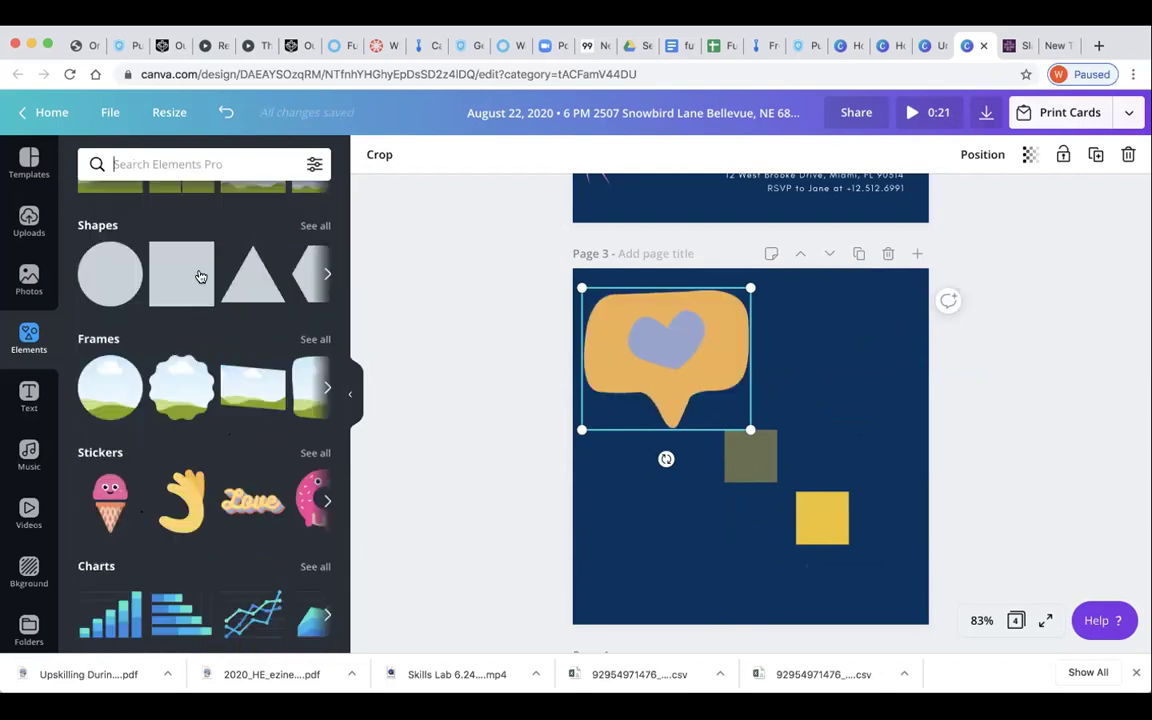
scroll(208, 340, up, 3)
scroll(208, 340, up, 2)
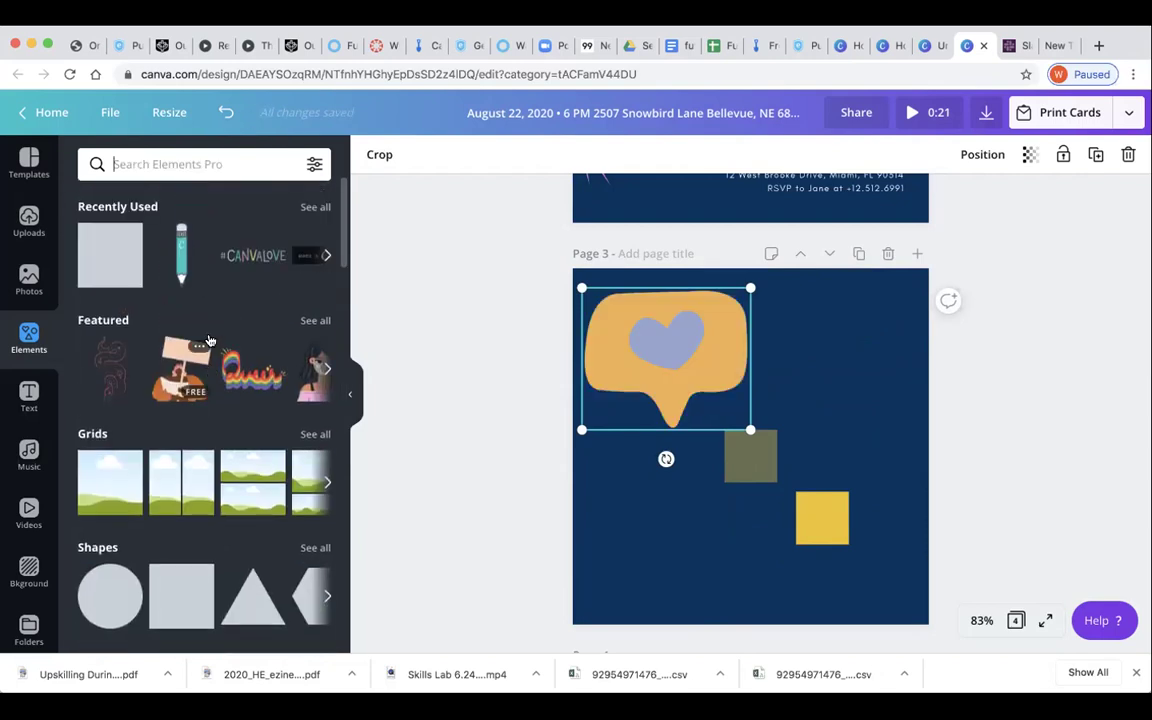
scroll(208, 340, down, 4)
scroll(208, 340, down, 6)
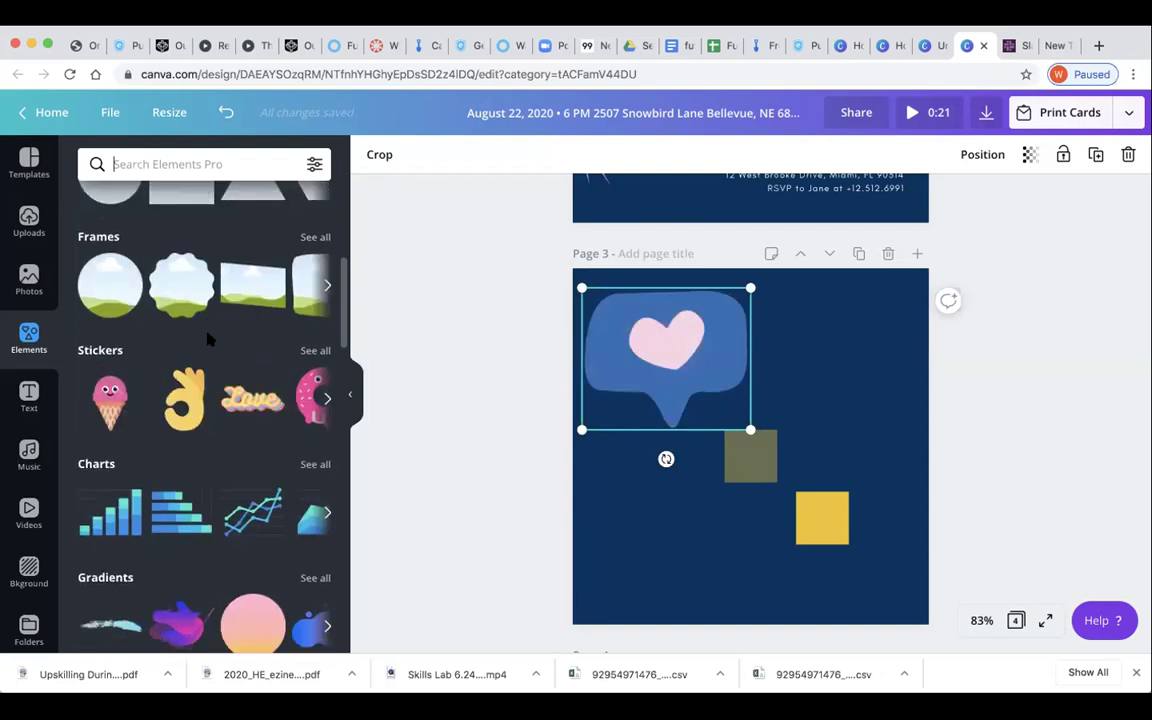
scroll(208, 340, down, 5)
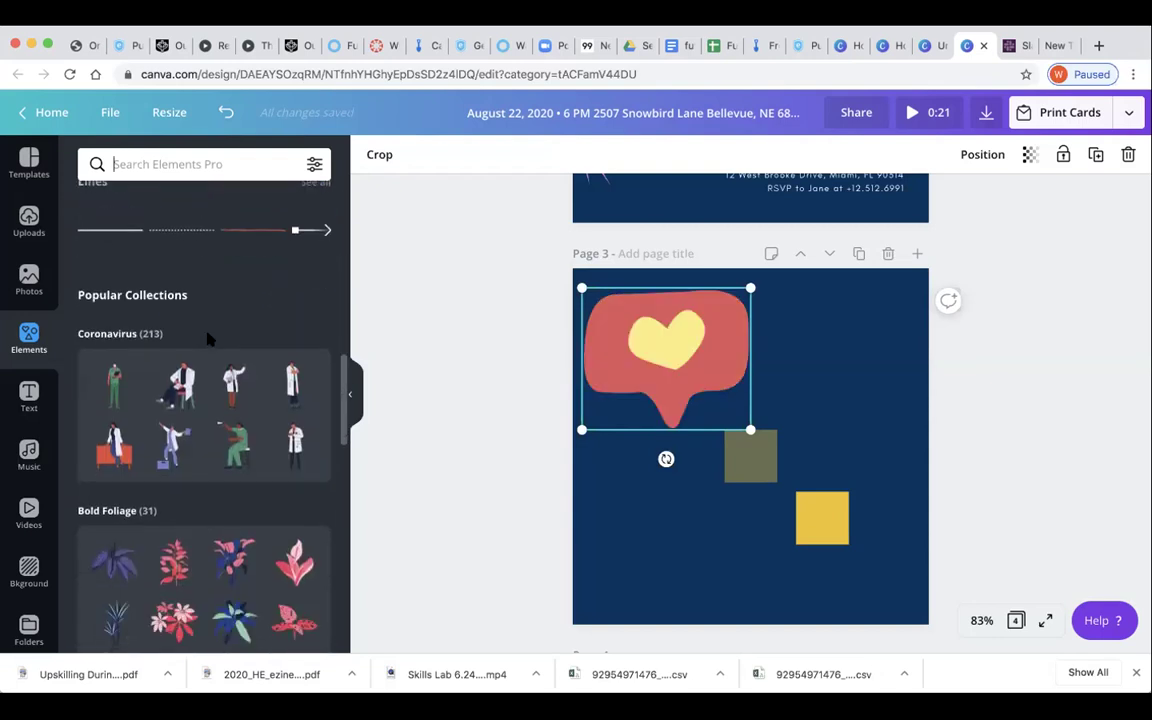
scroll(208, 340, down, 6)
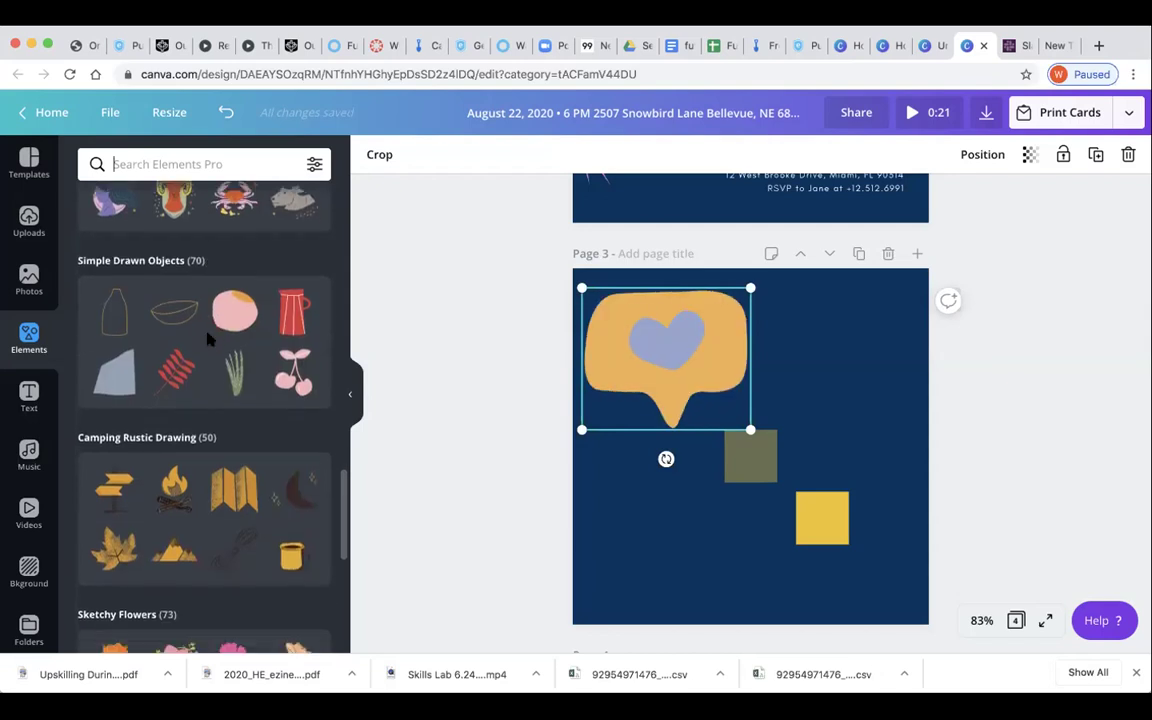
scroll(208, 340, up, 4)
scroll(208, 340, up, 15)
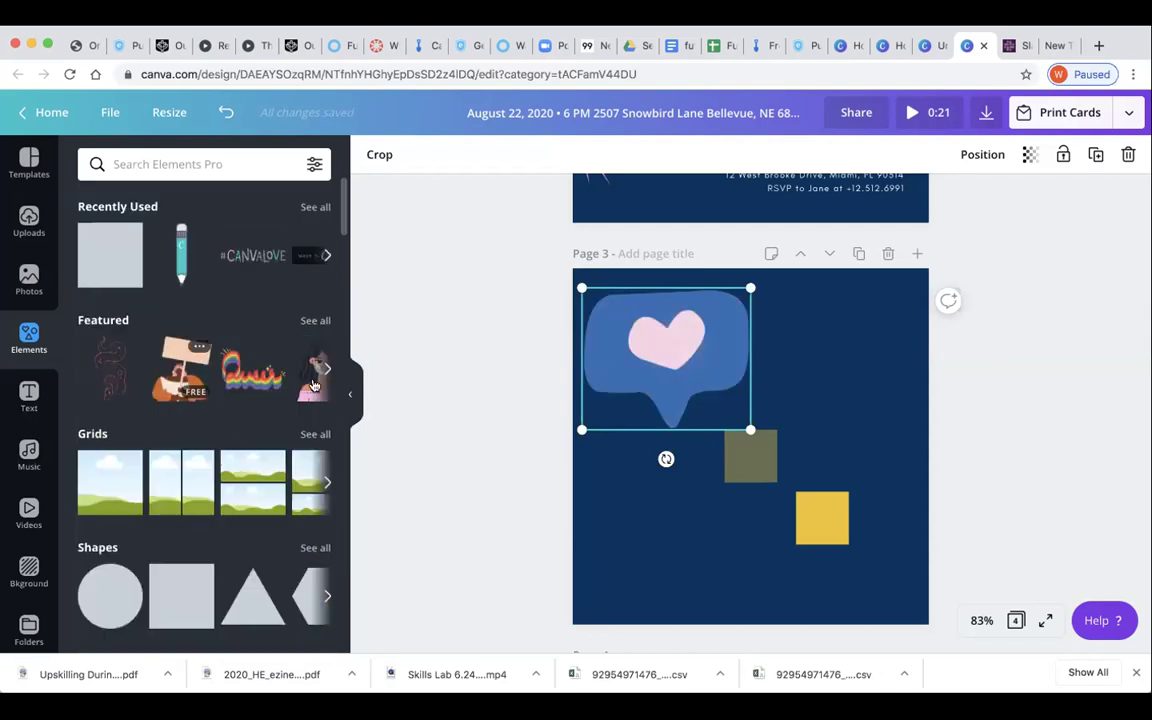
Open the full Featured elements collection and add the paper-clipped stack of brown notes to page 3.
click(315, 321)
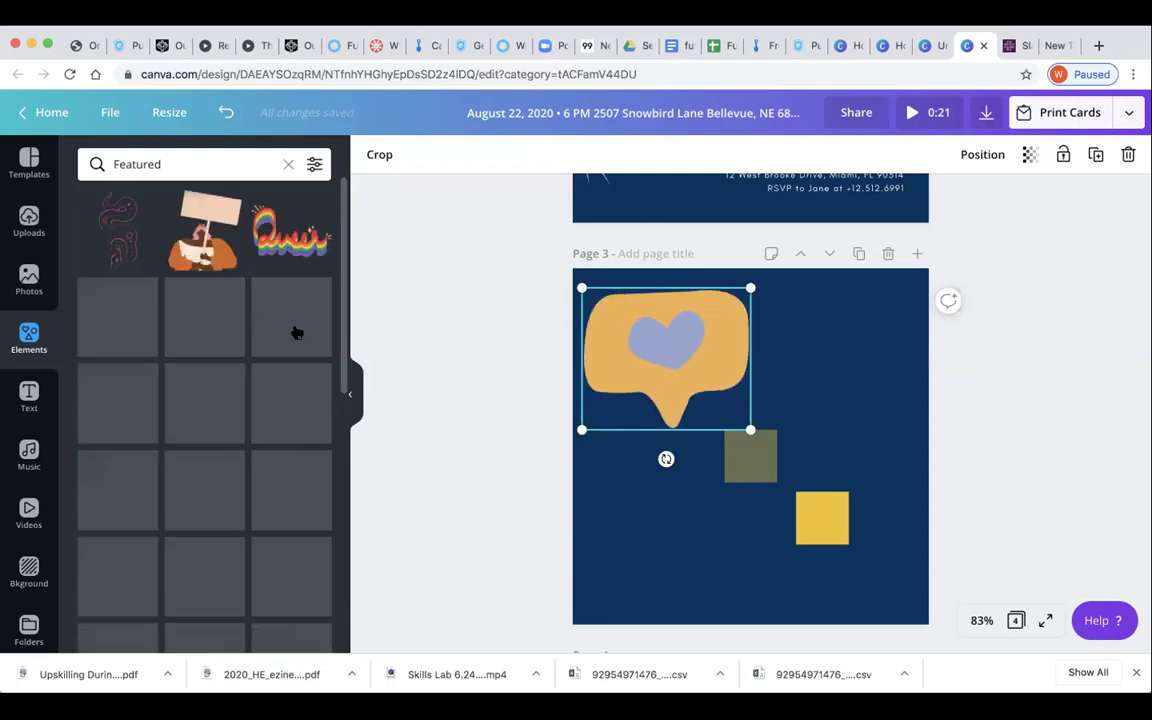
scroll(198, 480, down, 15)
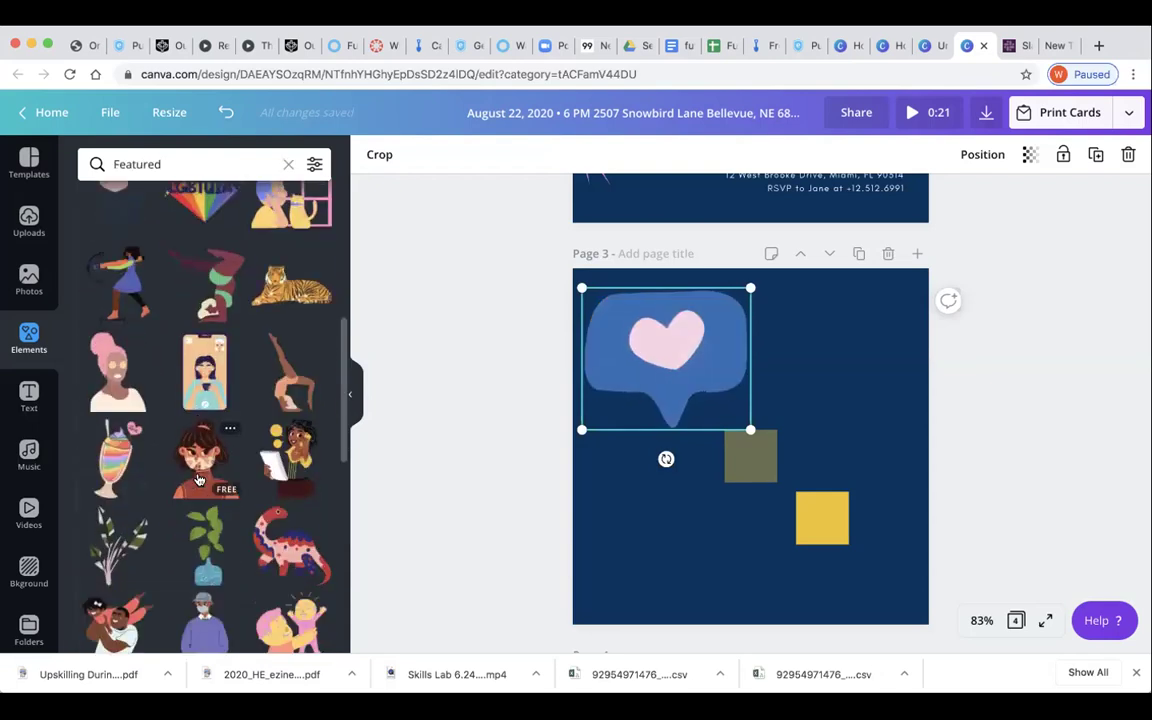
click(197, 478)
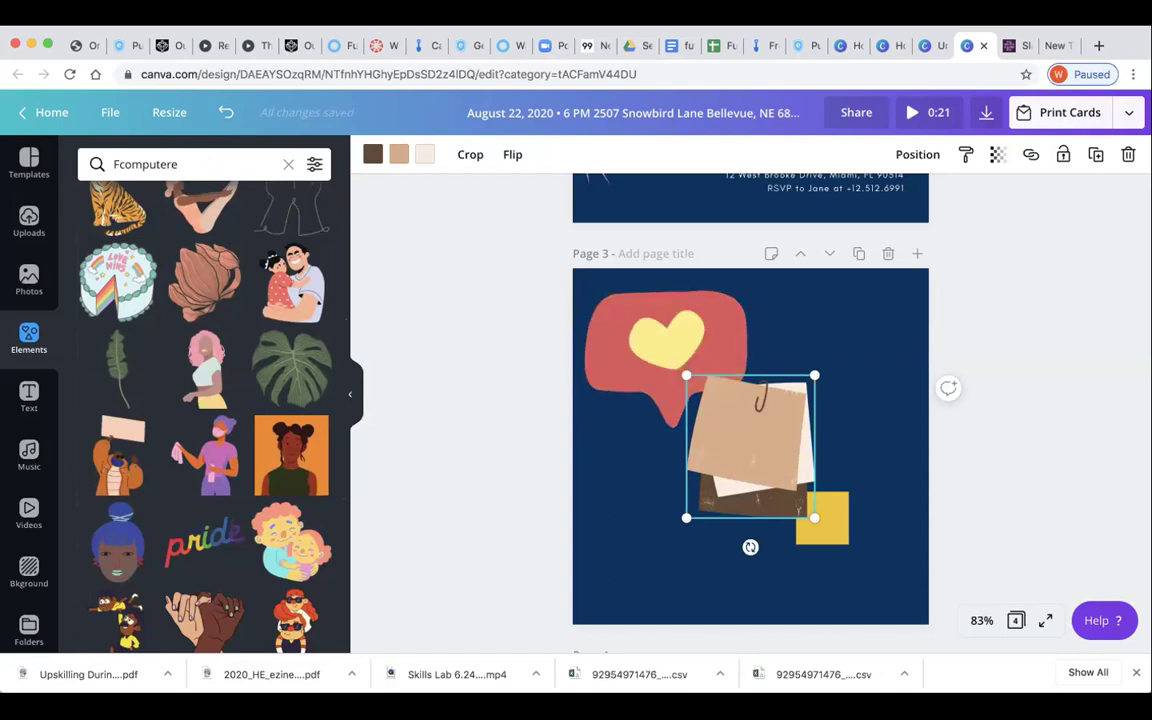
Search the elements for computer and add the black open laptop graphic to page 3.
key(BackSpace)
key(BackSpace)
key(BackSpace)
key(BackSpace)
key(BackSpace)
text(c)
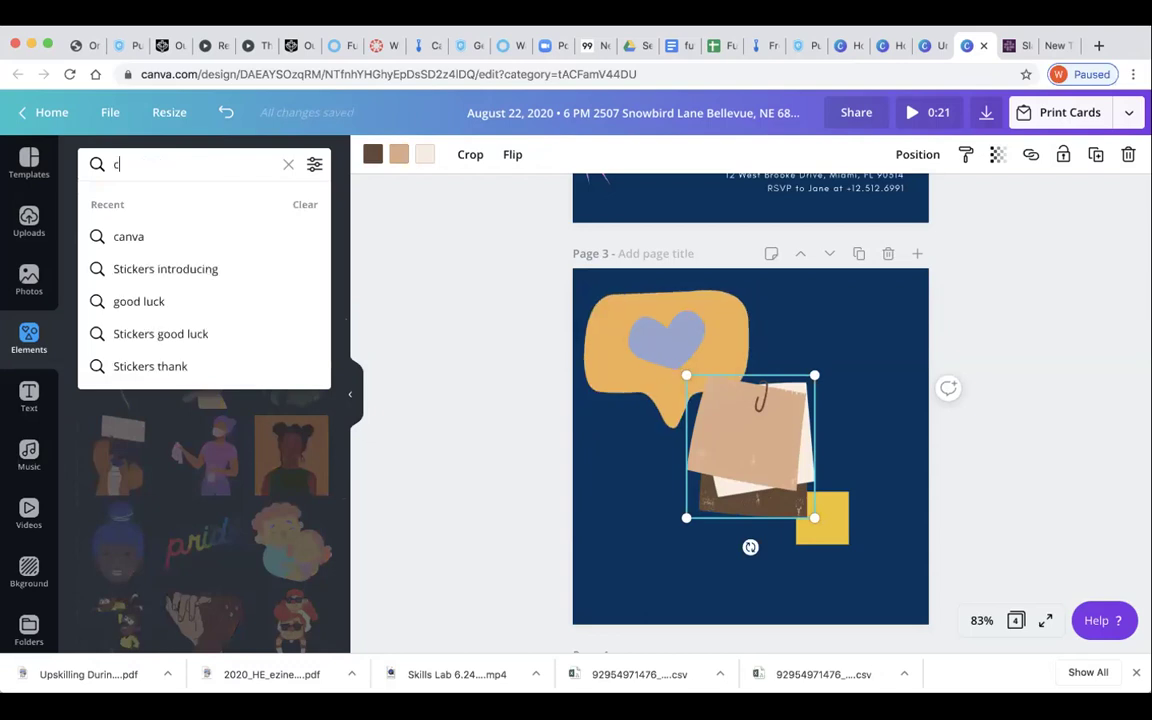
text(omp)
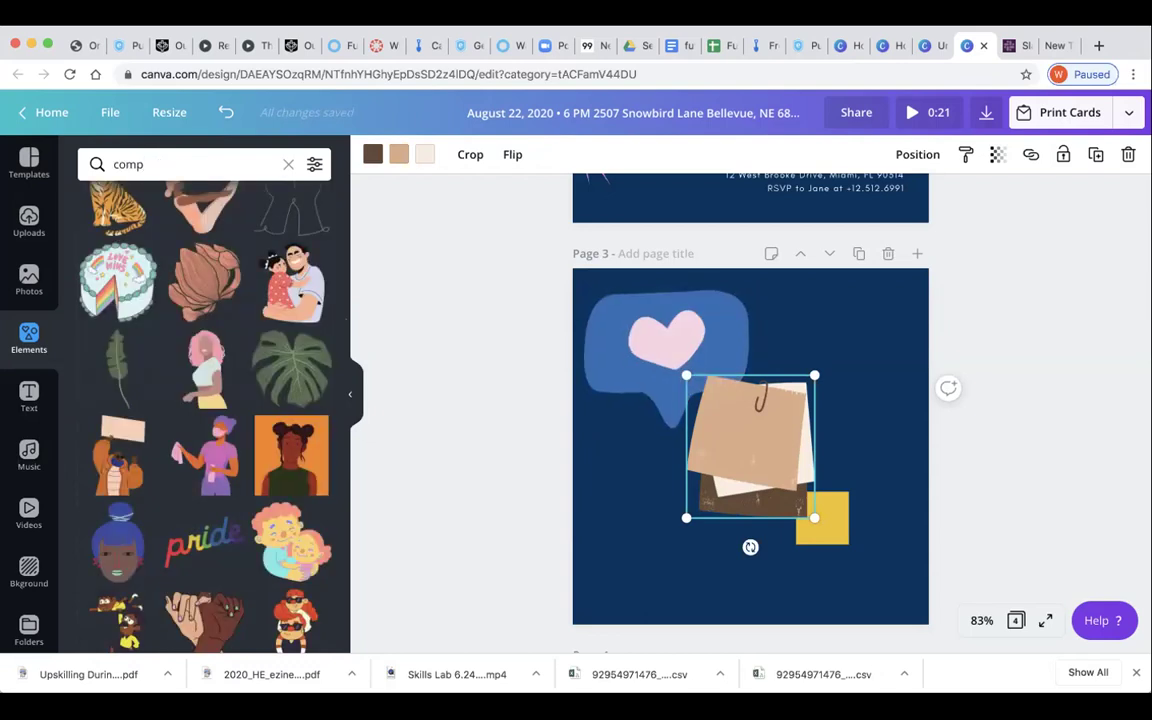
text(uter)
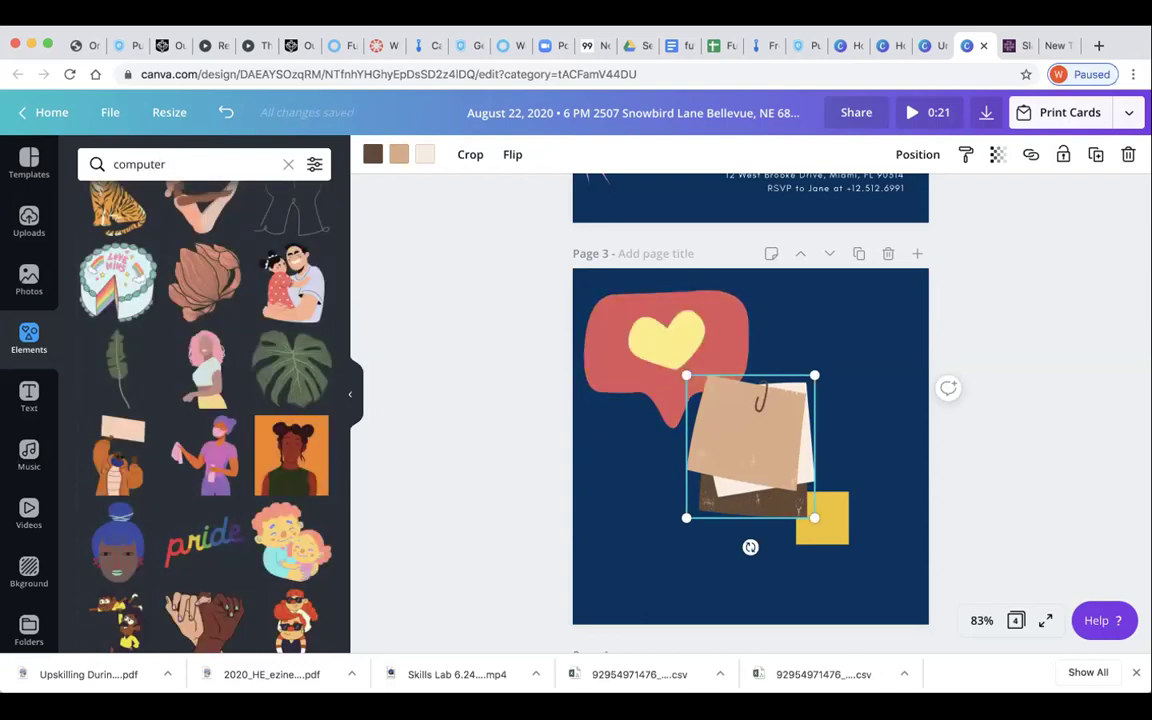
key(Return)
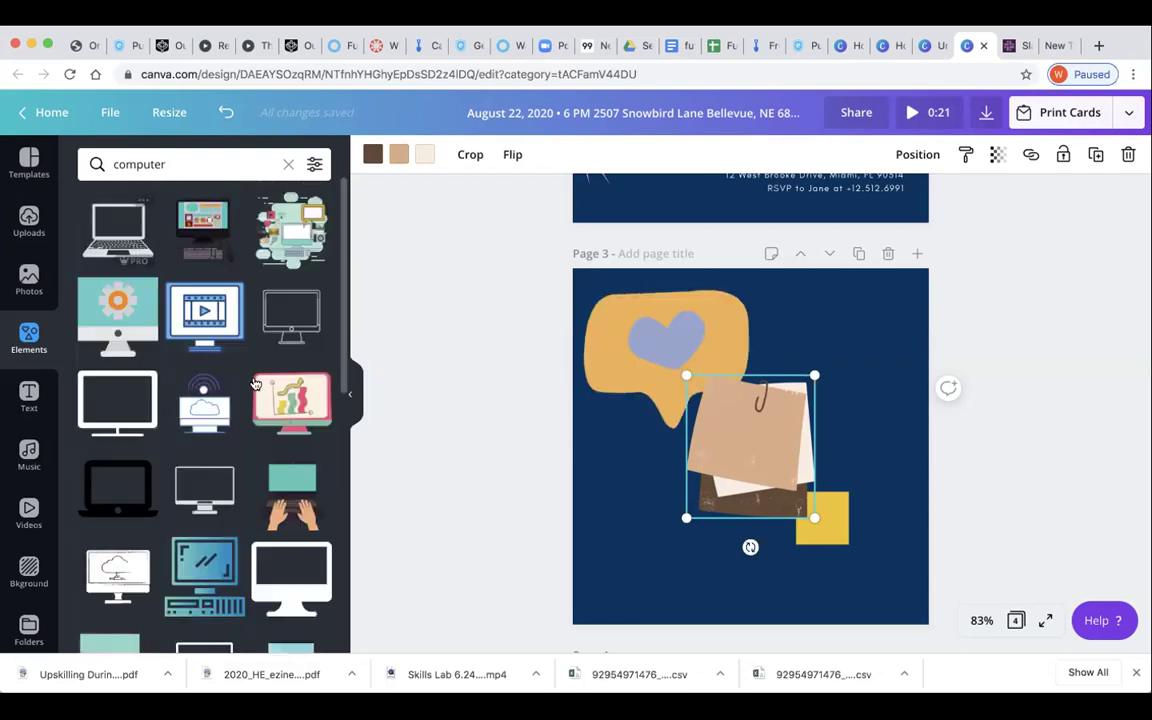
scroll(263, 441, down, 5)
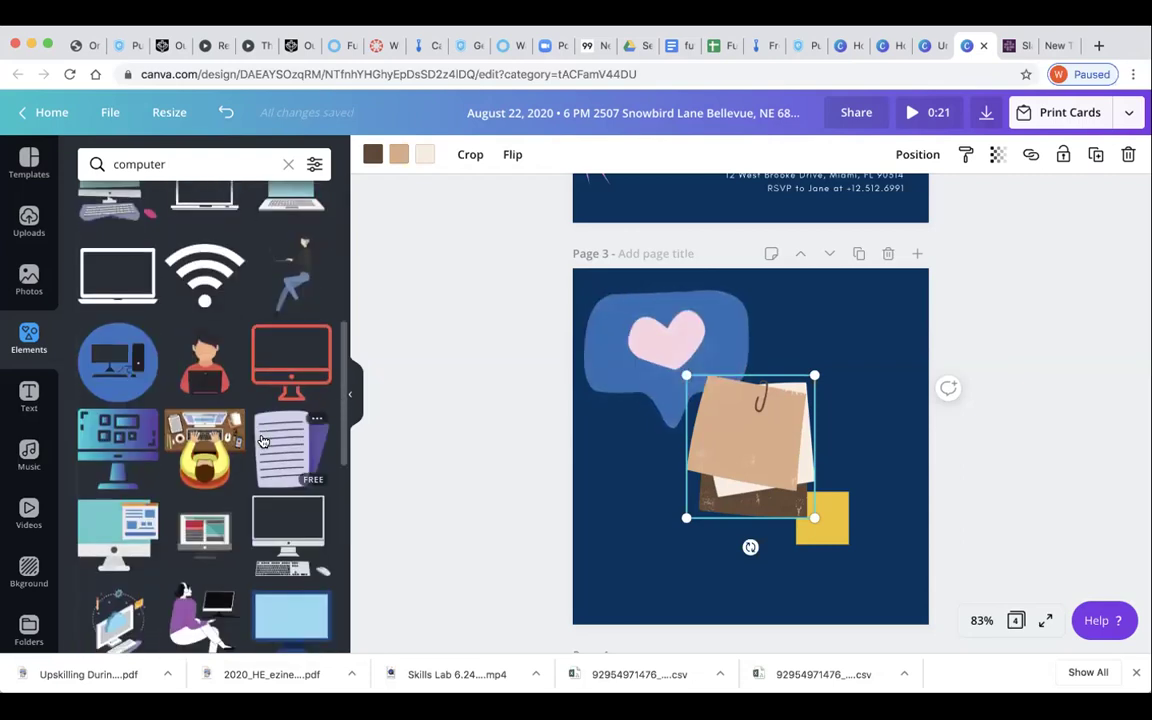
scroll(263, 441, up, 3)
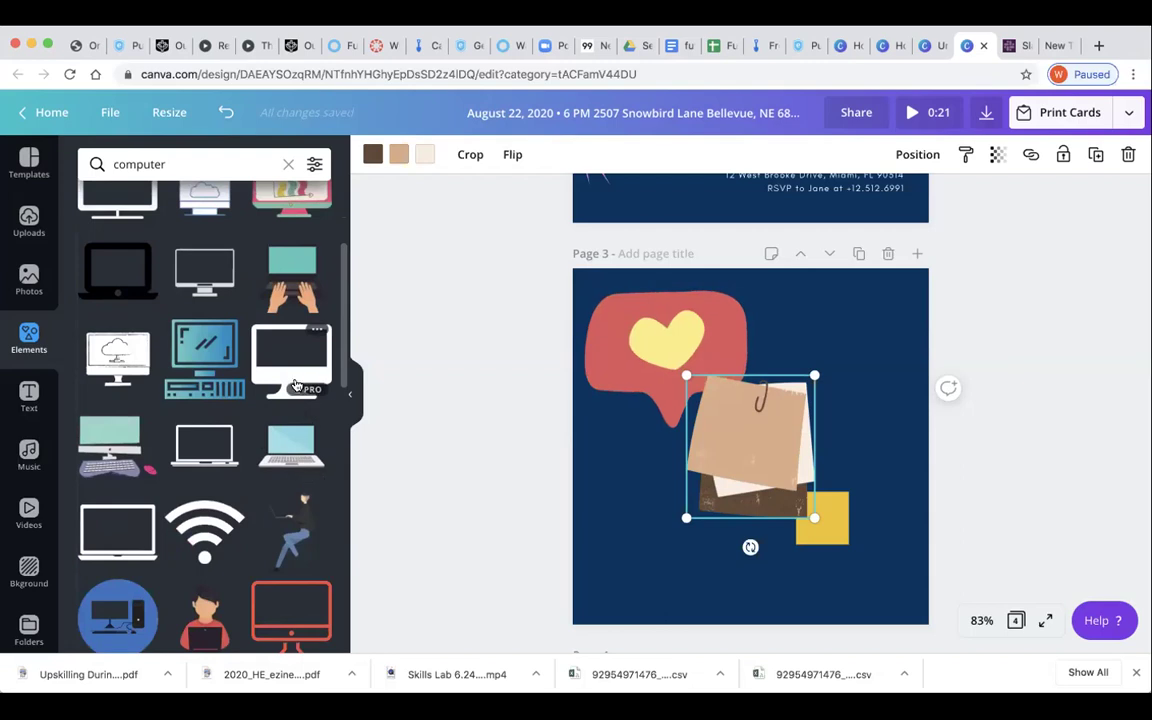
click(127, 288)
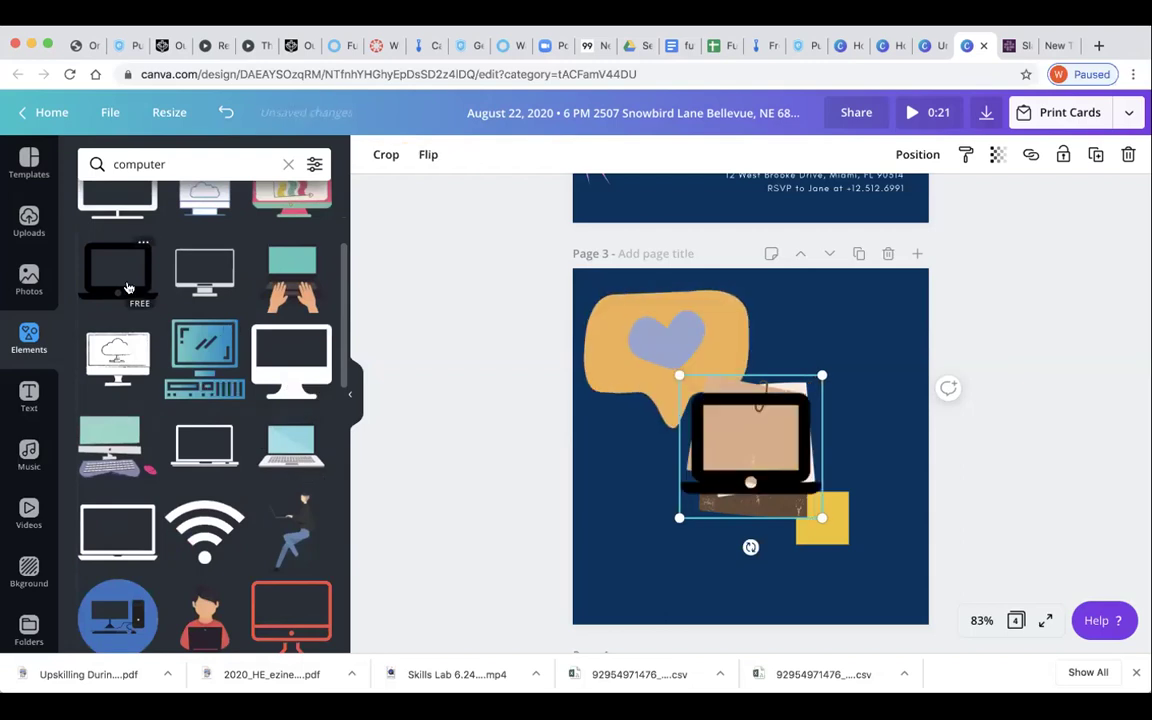
Recolor the laptop cream, shrink it to a small icon and place it in the lower-left area of page 3.
click(372, 157)
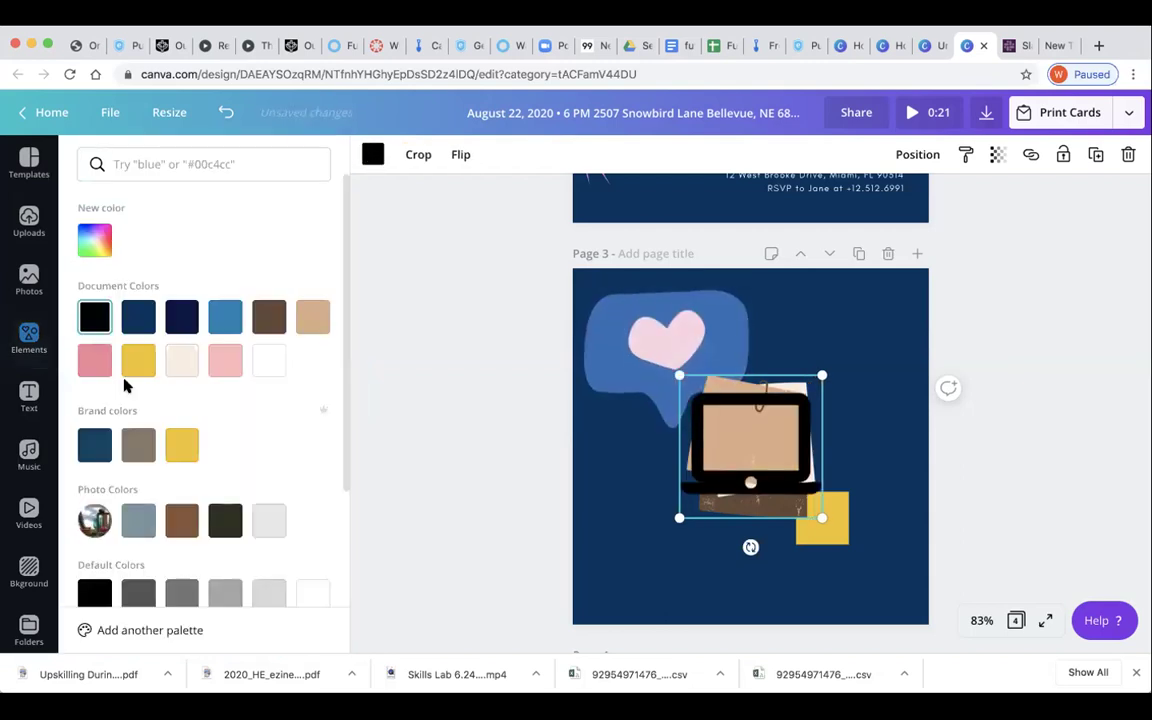
click(182, 360)
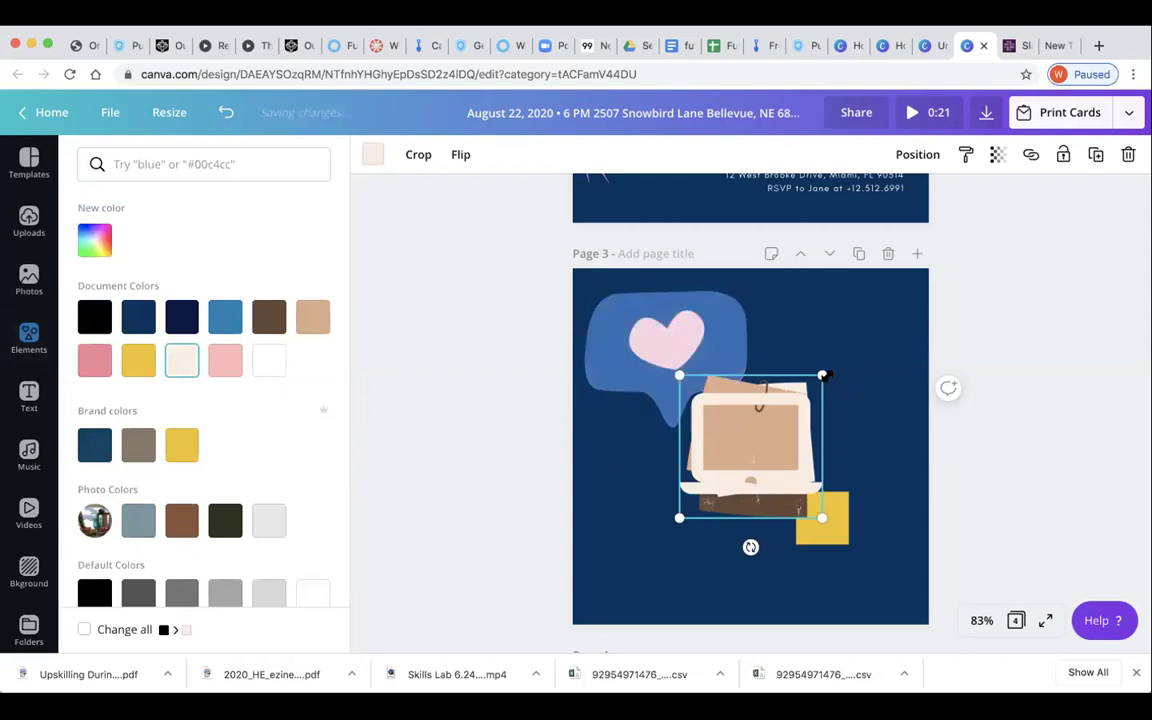
drag(822, 376, 738, 471)
drag(697, 508, 638, 559)
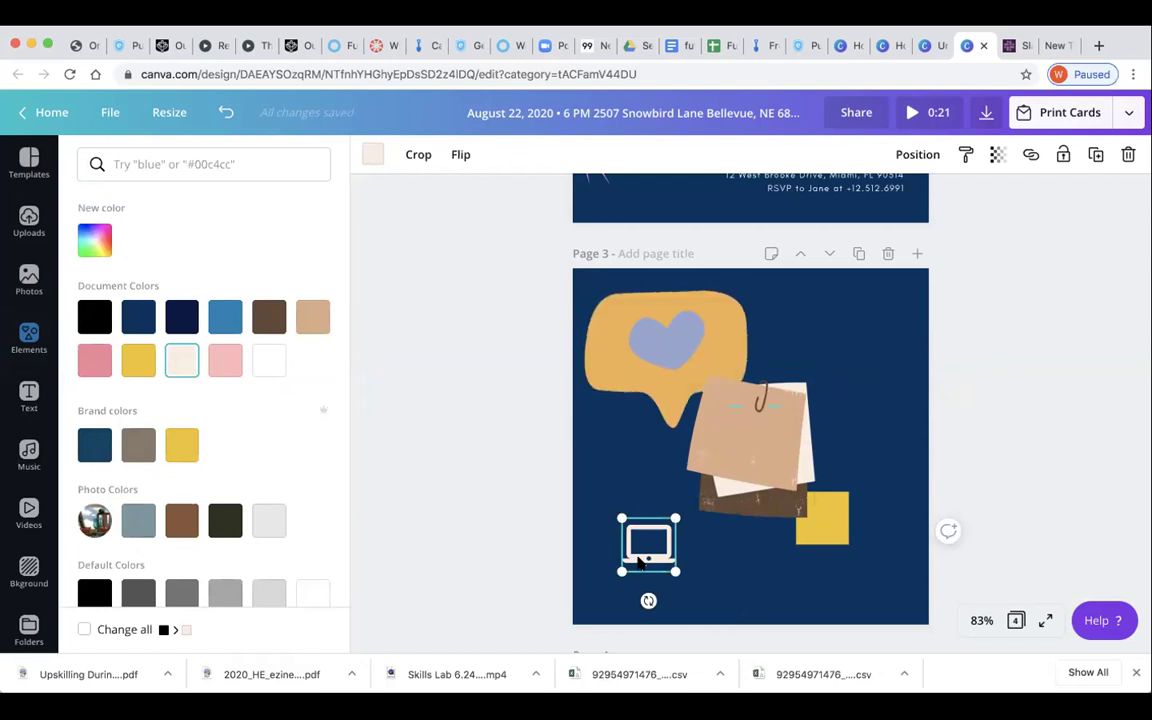
Delete the clipped notes and the semi-transparent square from page 3, and add the Online Sale text combination.
click(29, 396)
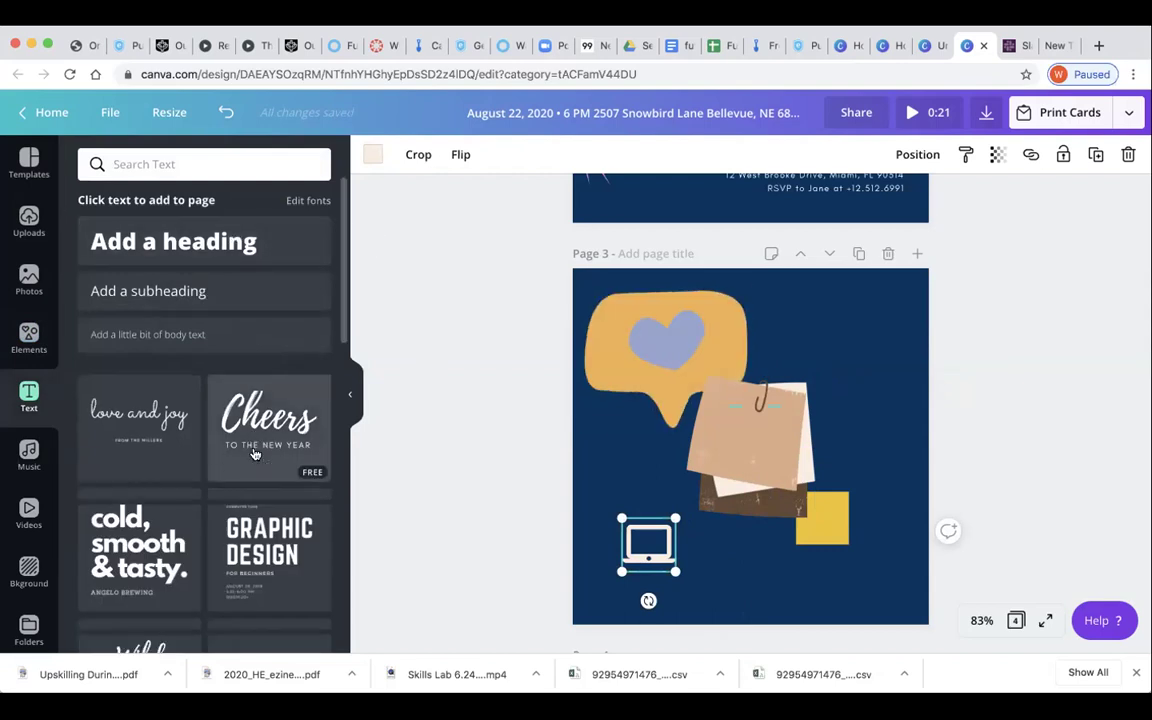
scroll(254, 452, down, 5)
scroll(254, 454, down, 5)
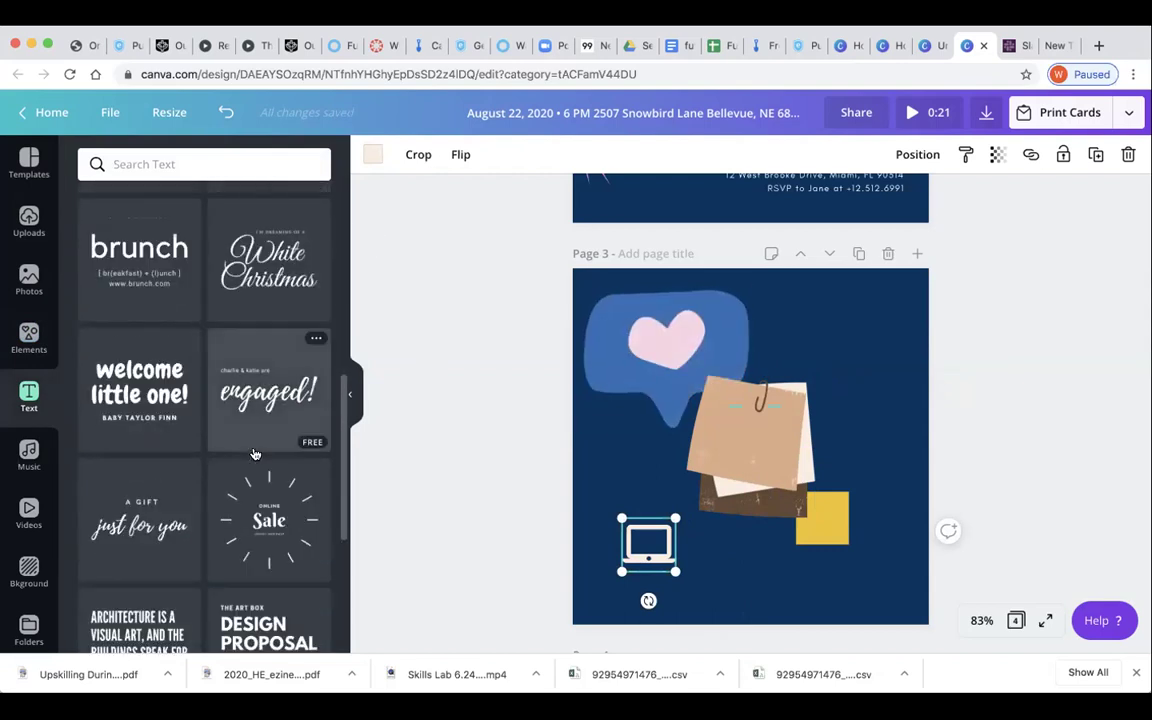
scroll(254, 454, down, 5)
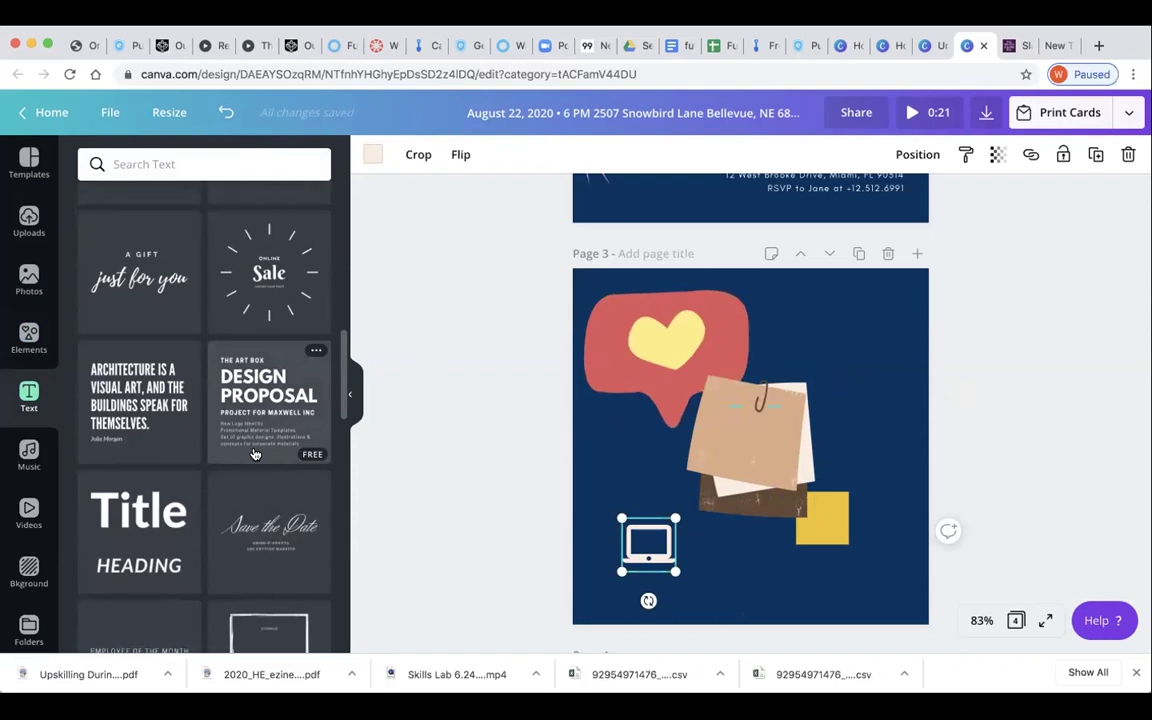
click(690, 380)
key(Delete)
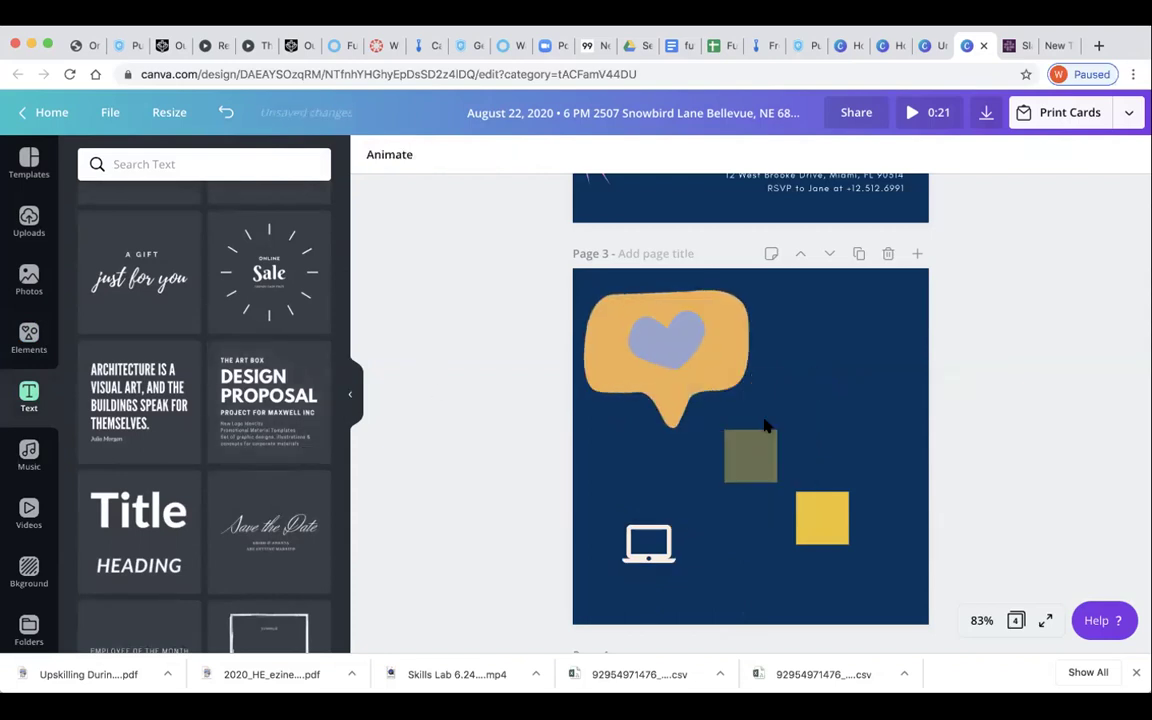
click(758, 450)
key(Delete)
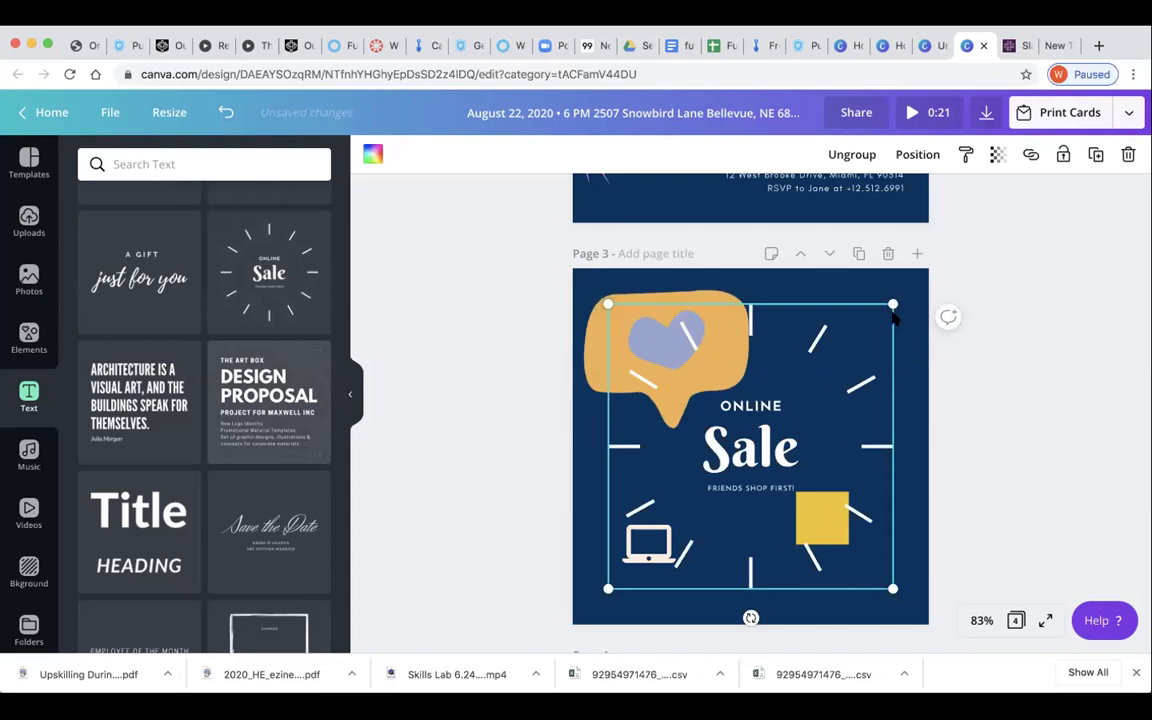
Add the Design Proposal text combination to page 3 and delete the words Sale and Online from the line burst.
drag(749, 388, 848, 439)
drag(794, 373, 768, 470)
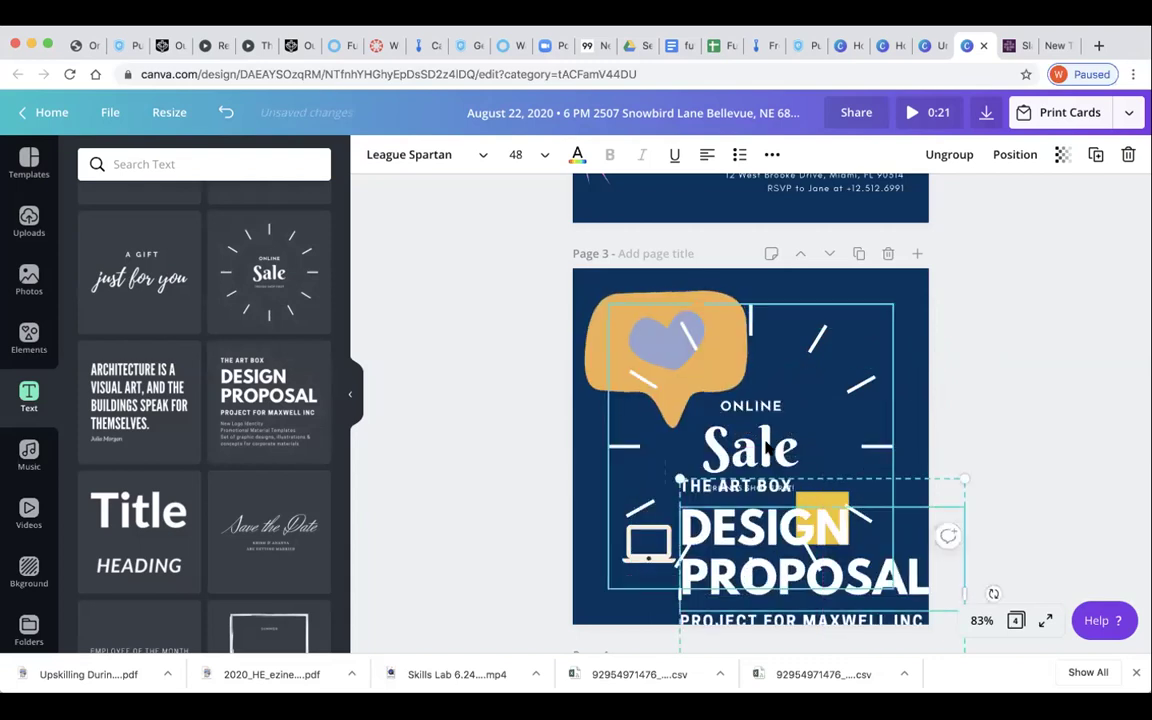
click(766, 446)
key(Delete)
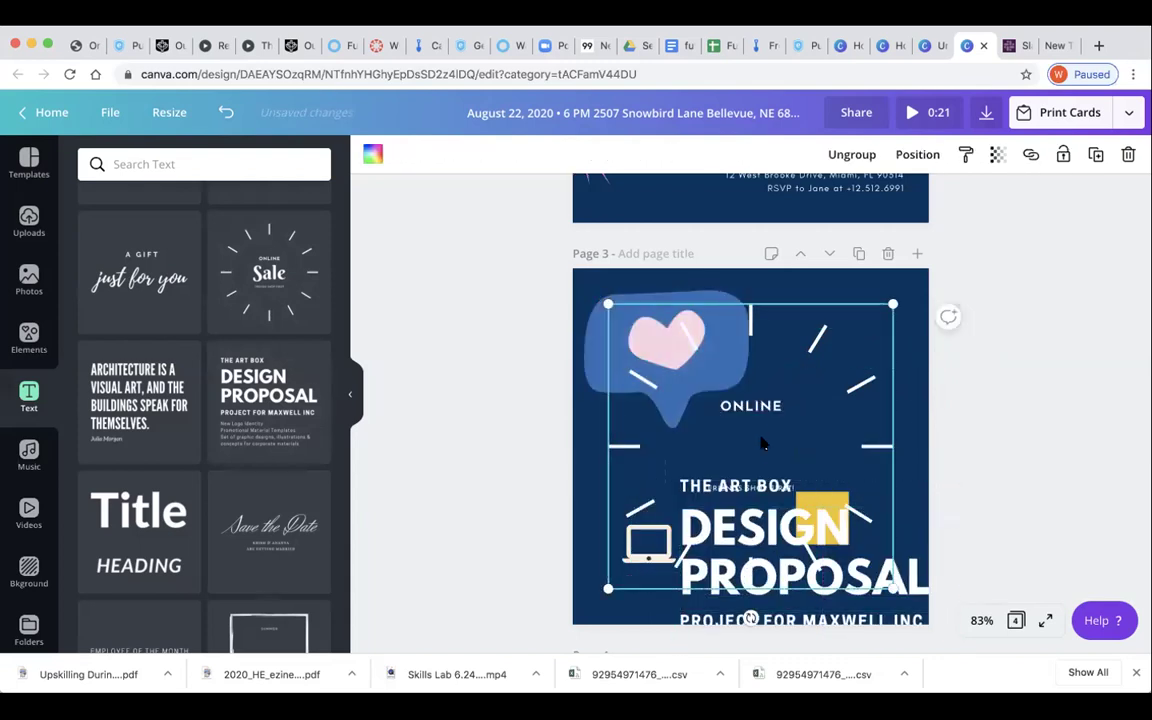
click(755, 408)
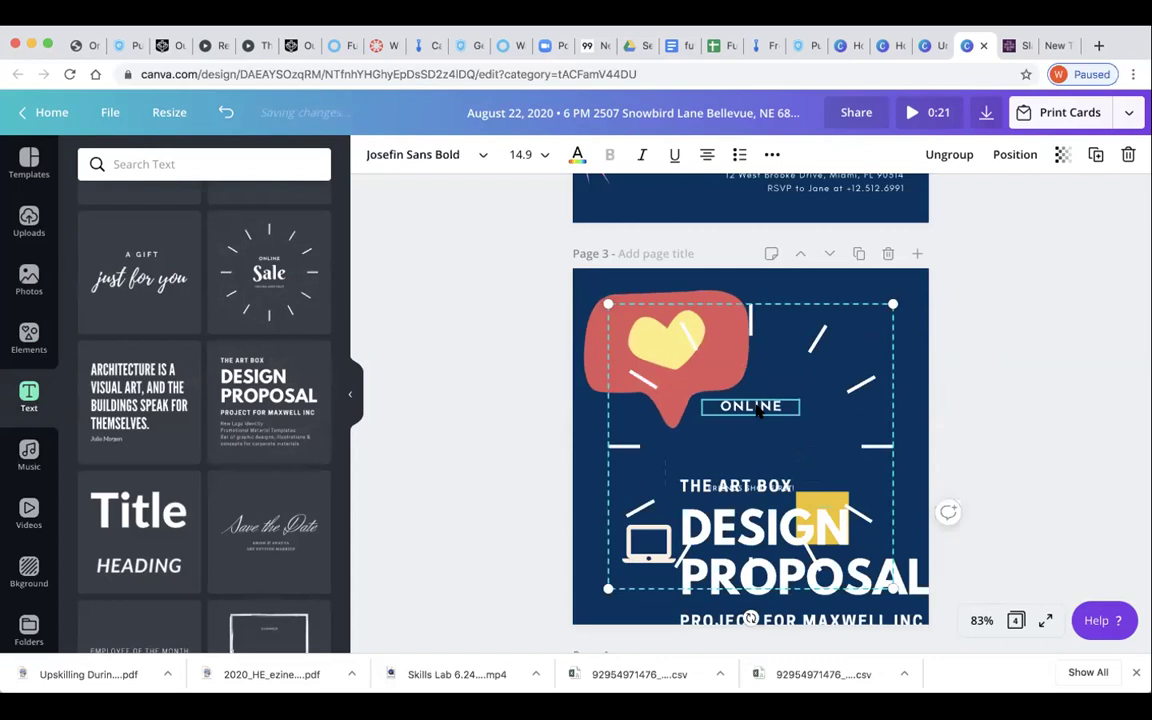
key(Delete)
Shrink the Design Proposal text, remove the small Friends Shop First line, and center the text inside the line burst.
click(733, 487)
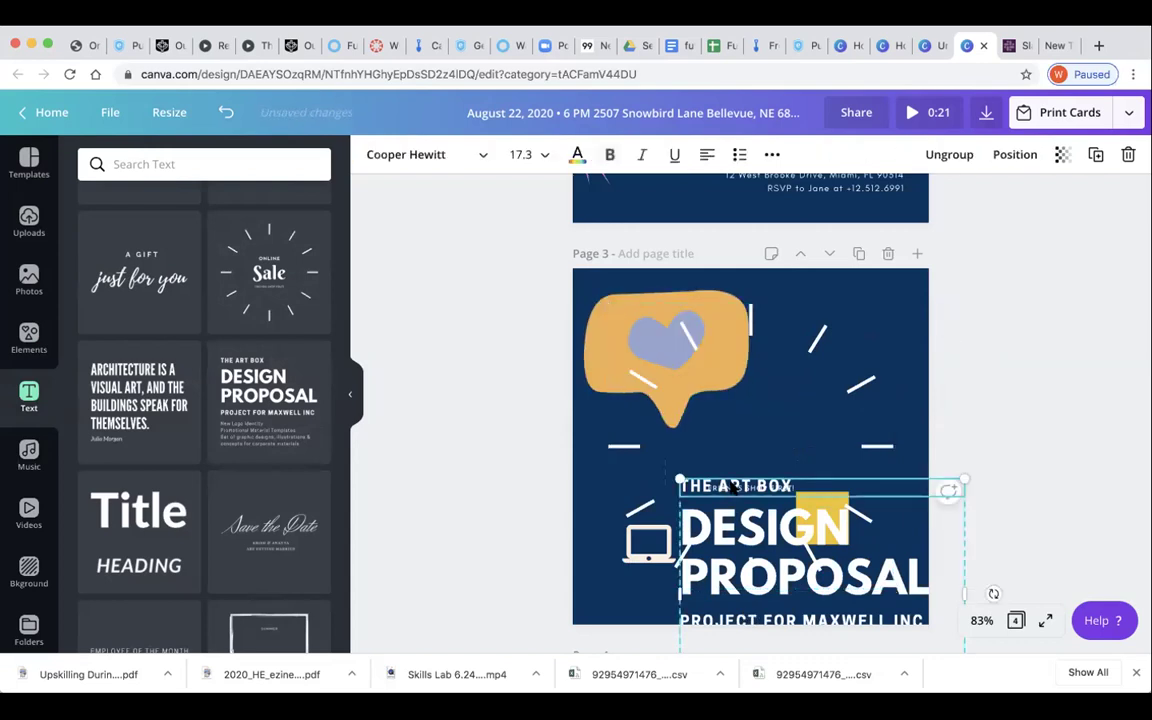
drag(961, 483, 805, 576)
drag(726, 609, 818, 410)
click(718, 490)
drag(843, 445, 747, 419)
Delete the heart speech bubble sticker from page 3.
click(605, 308)
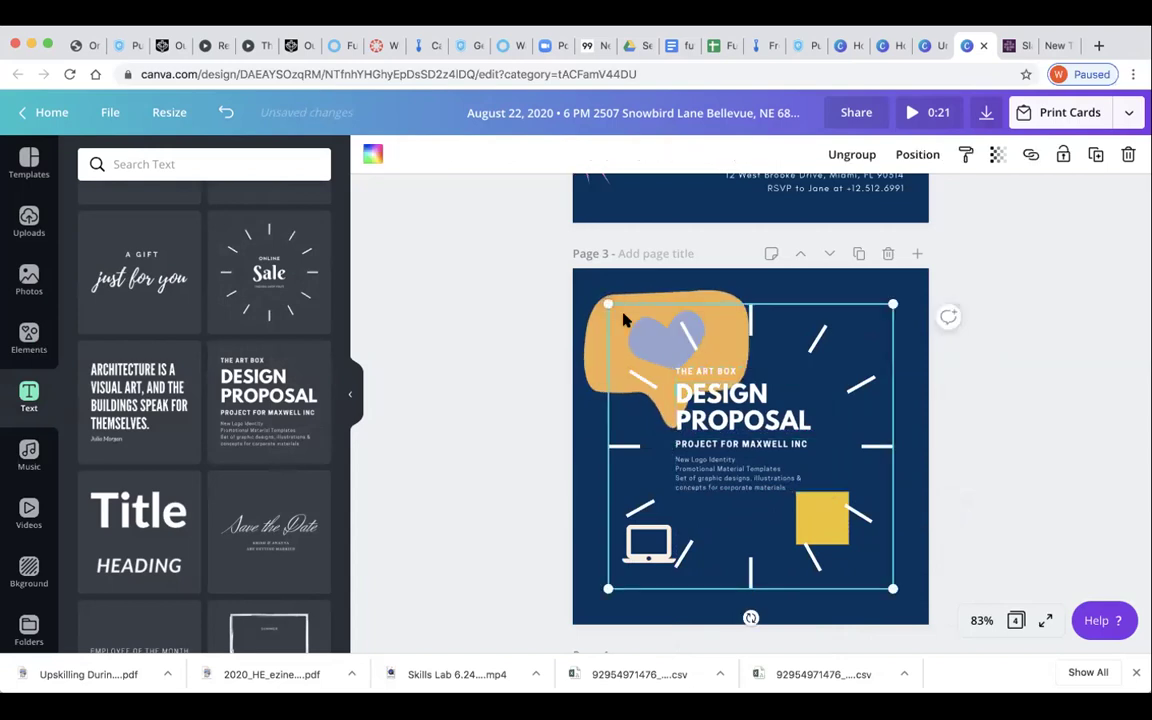
click(594, 327)
key(Escape)
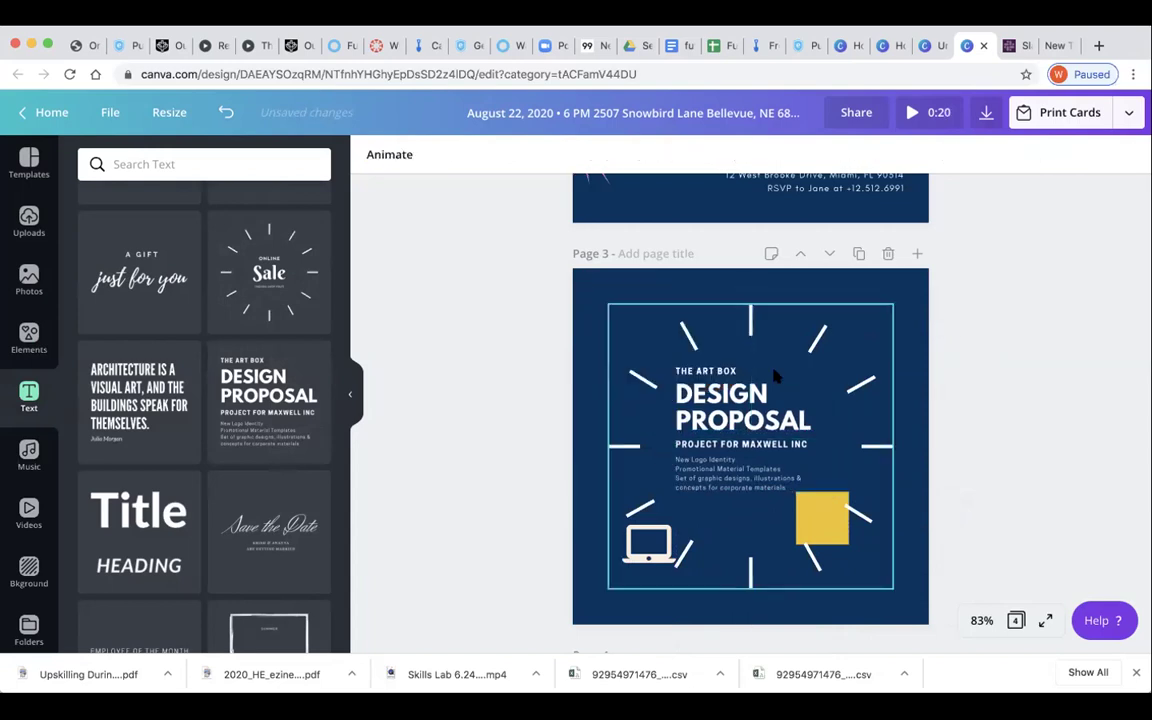
Move the line burst aside, delete the laptop icon, and reposition the burst around the Design Proposal text.
click(645, 555)
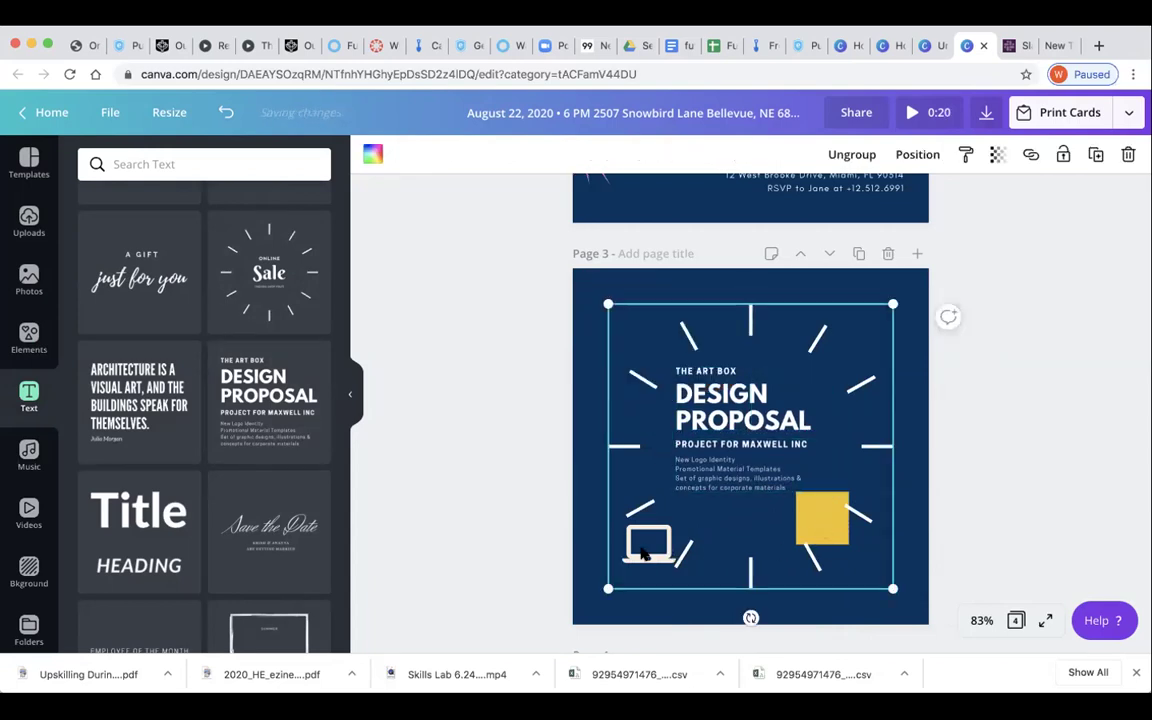
drag(655, 420, 785, 420)
click(648, 543)
key(Delete)
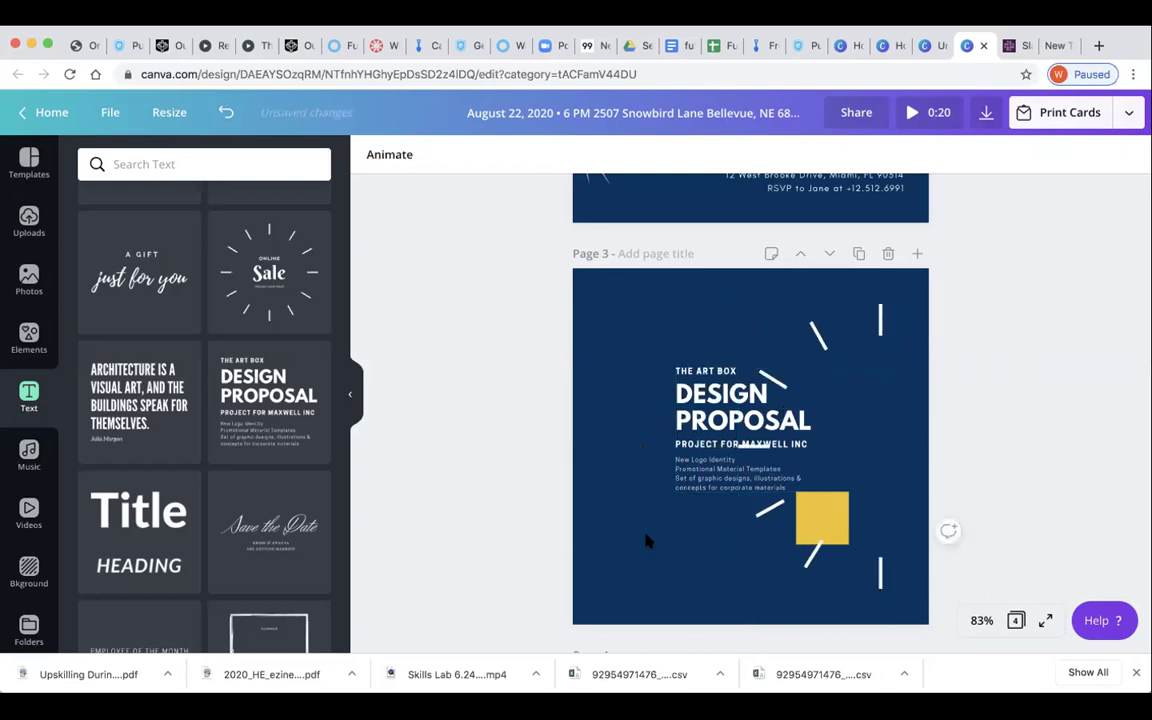
drag(869, 476, 733, 460)
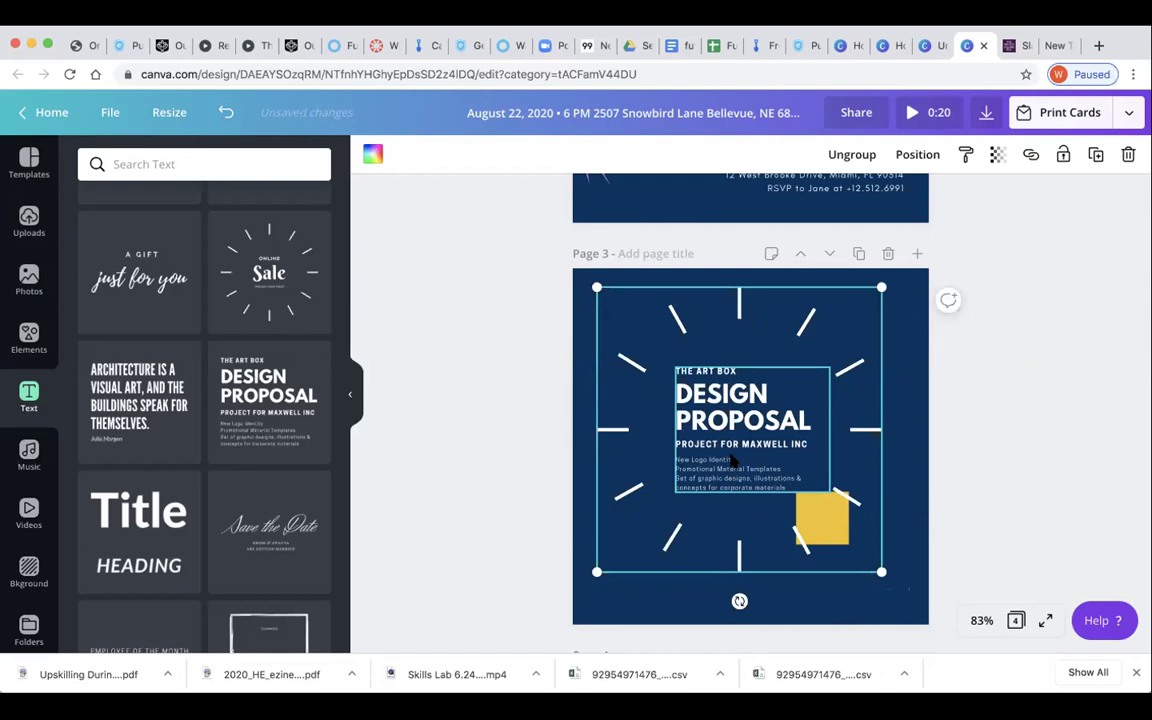
Add the Title and Heading text combination to page 4 and move it above the yellow squares.
scroll(760, 420, down, 5)
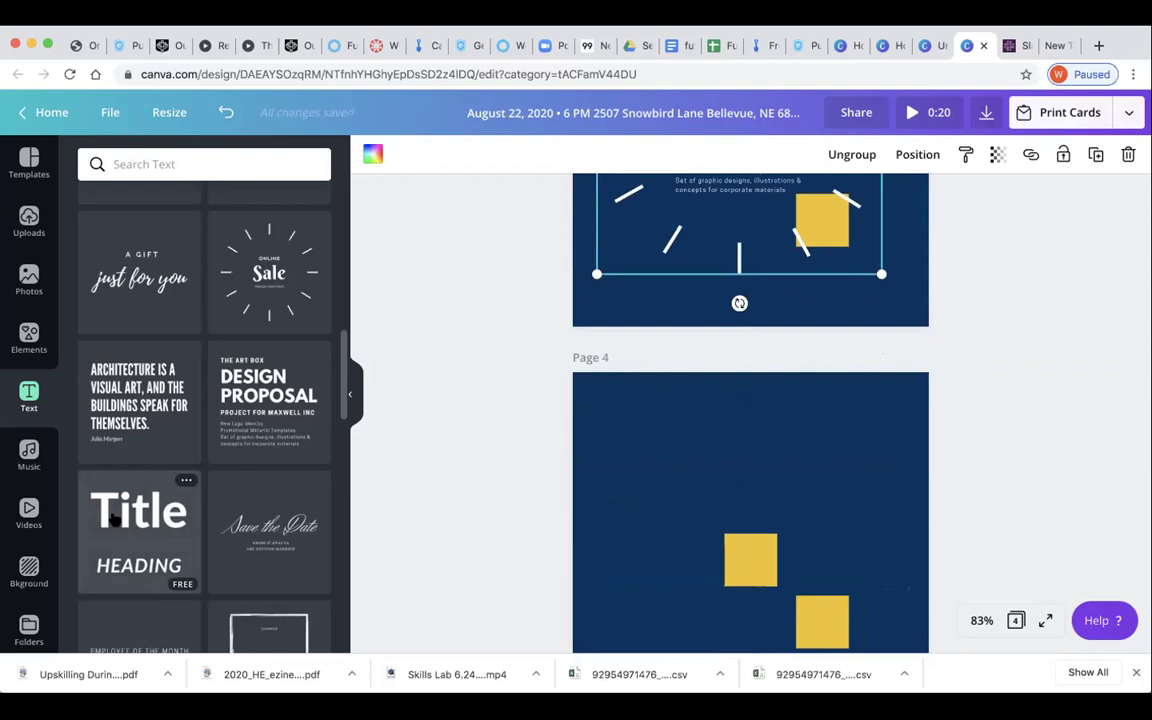
click(681, 468)
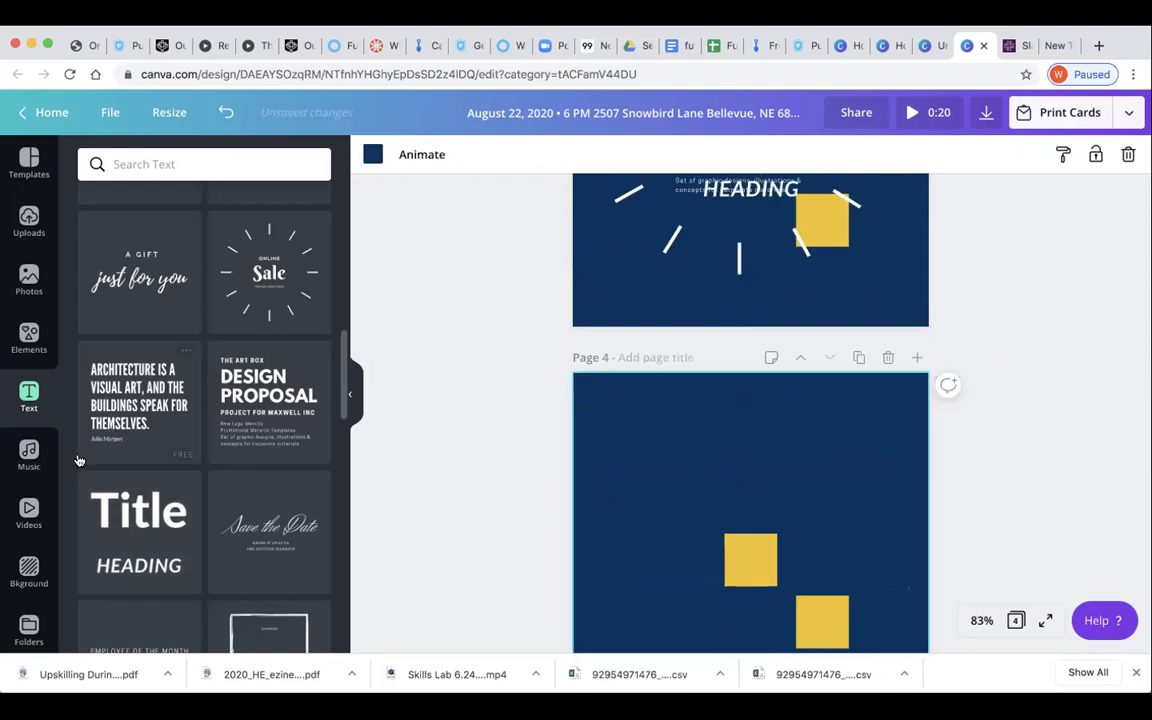
click(123, 512)
scroll(645, 480, down, 3)
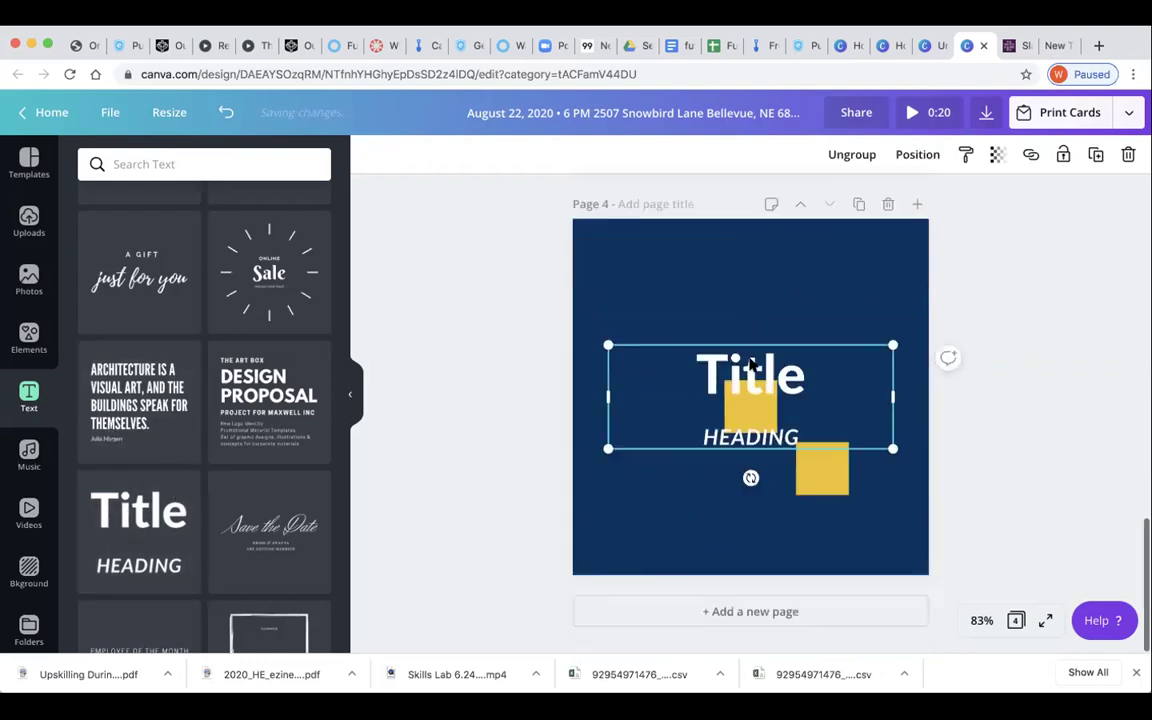
drag(752, 365, 752, 287)
click(748, 278)
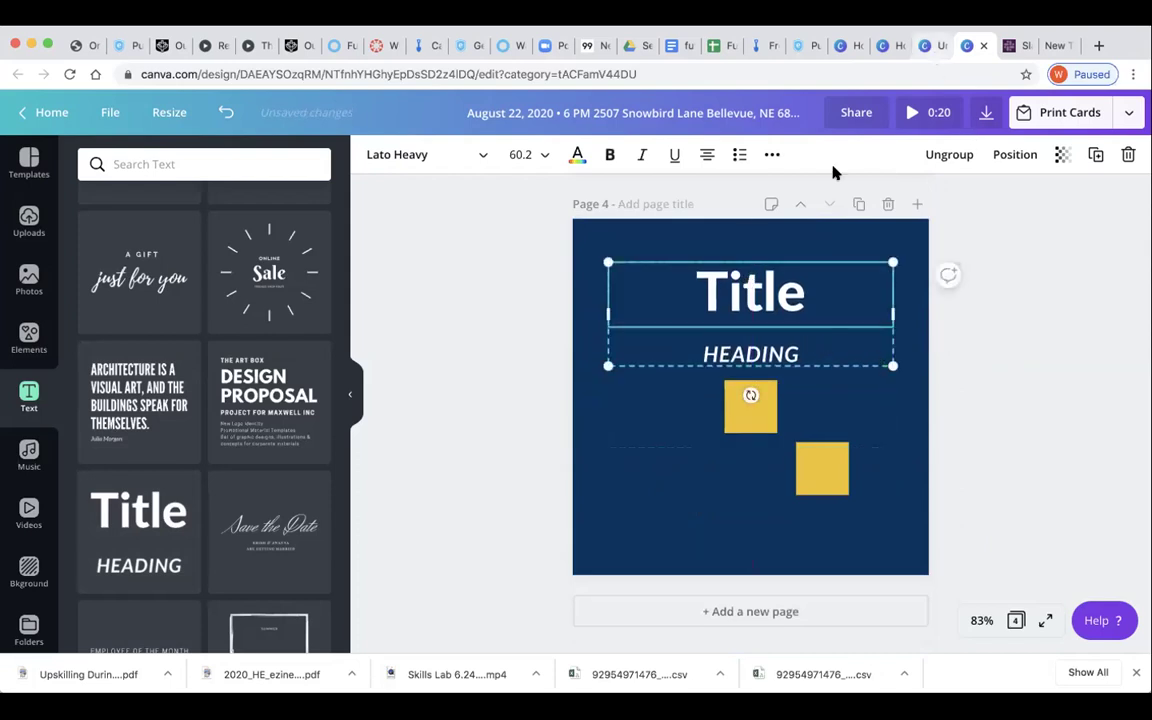
Rename the whole design as test, and undo the renaming.
click(748, 110)
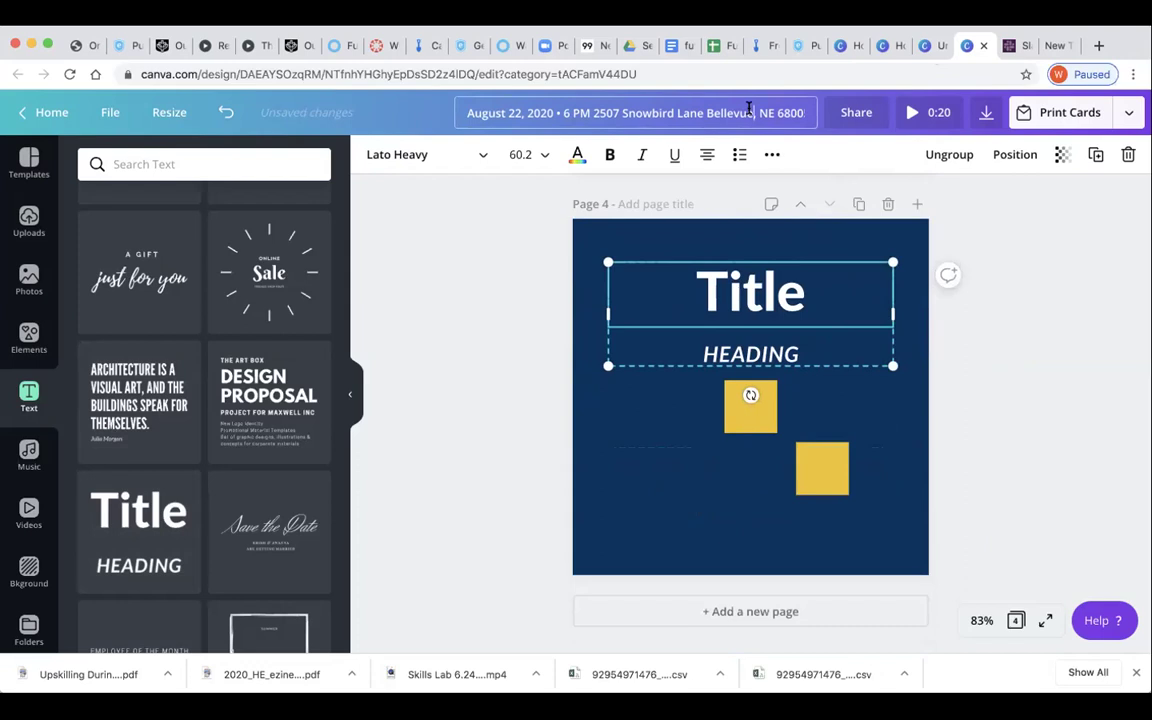
key(super+a)
text(gt)
key(BackSpace)
key(BackSpace)
text(test)
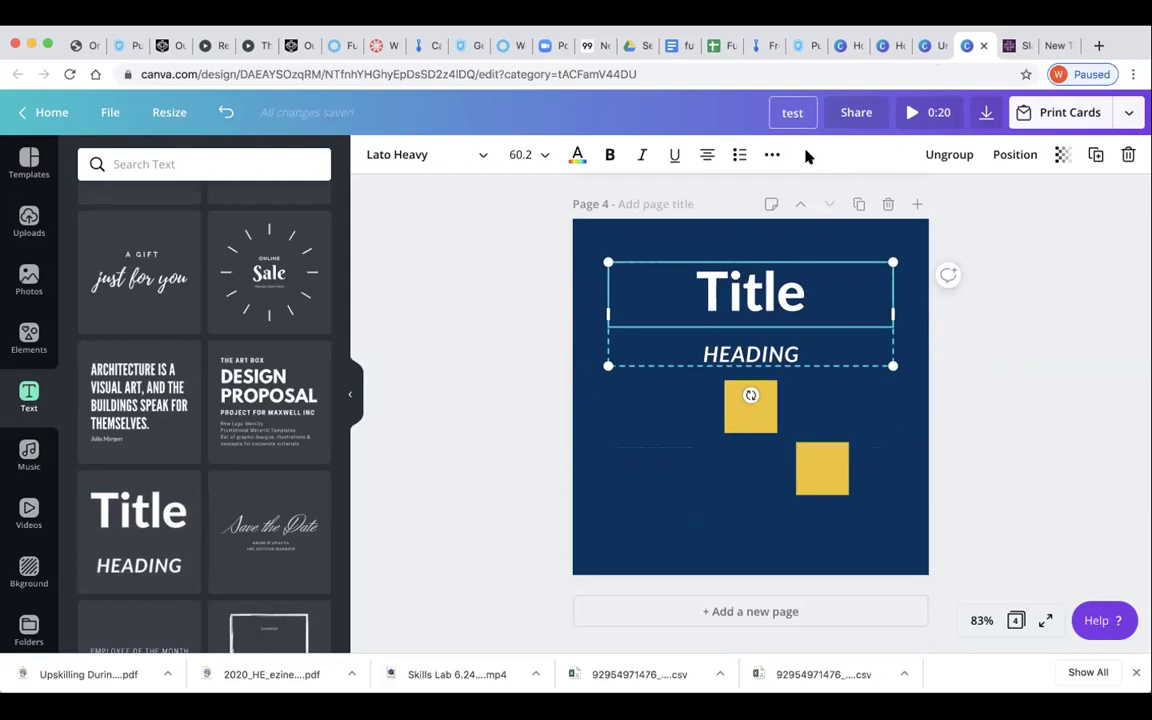
click(510, 283)
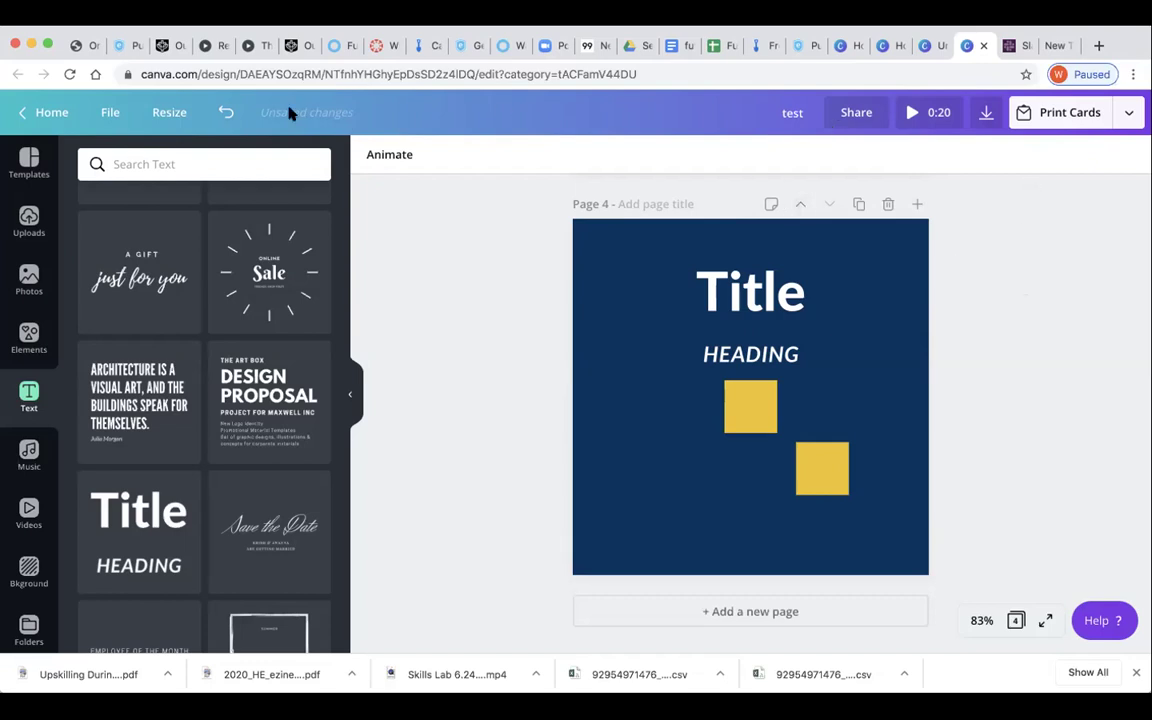
click(227, 115)
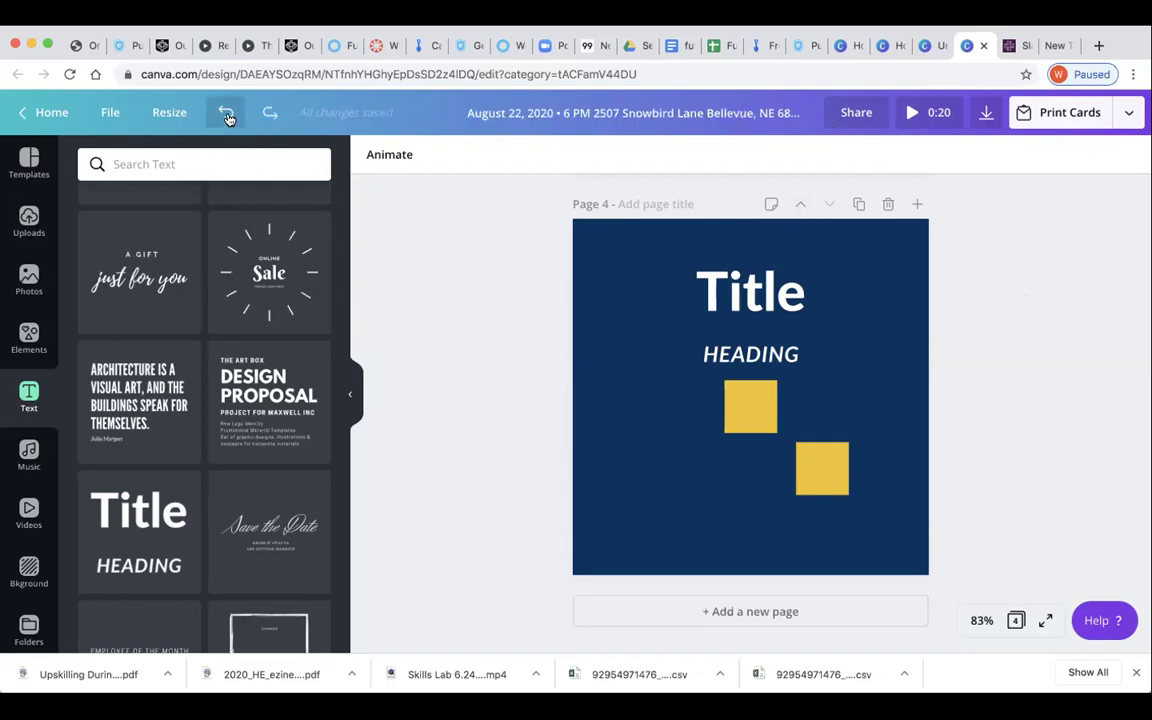
Replace the design's name with title.
click(468, 118)
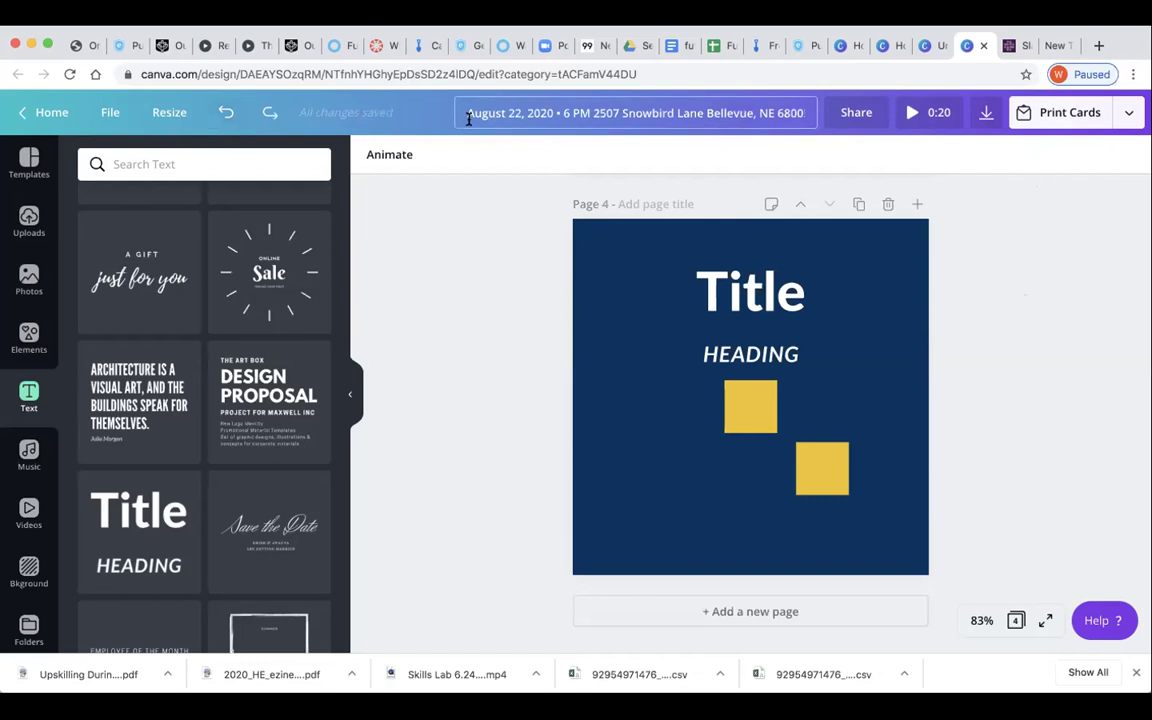
drag(465, 114, 728, 179)
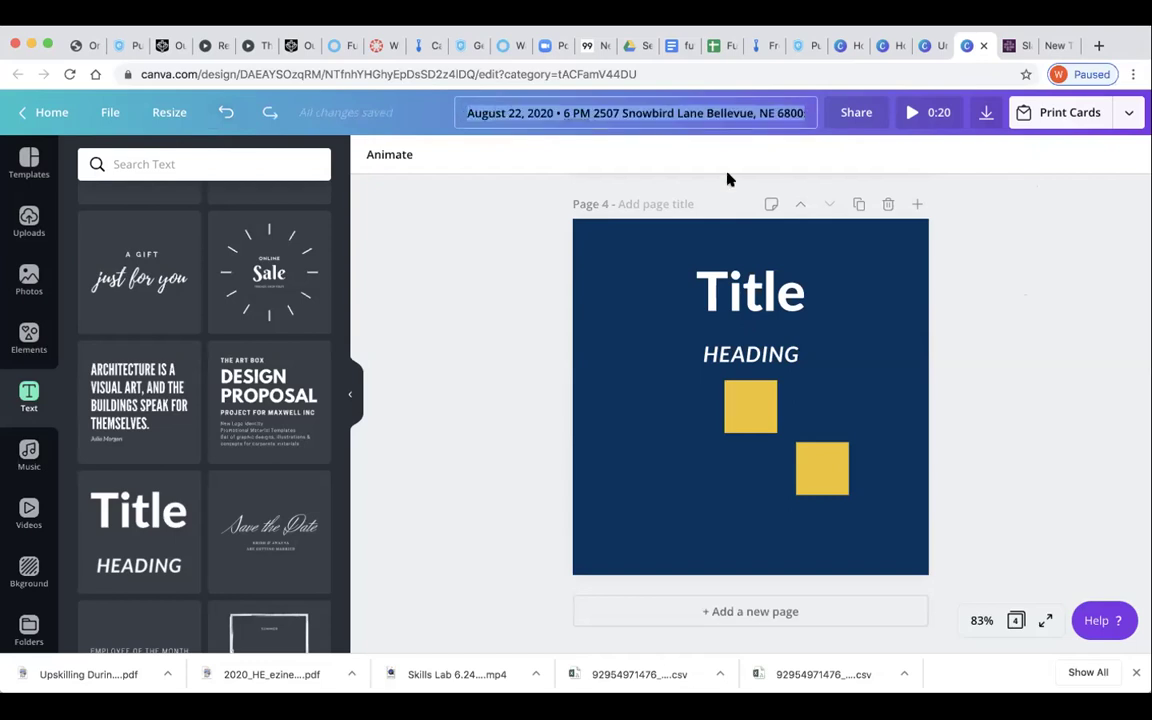
text(title)
key(Return)
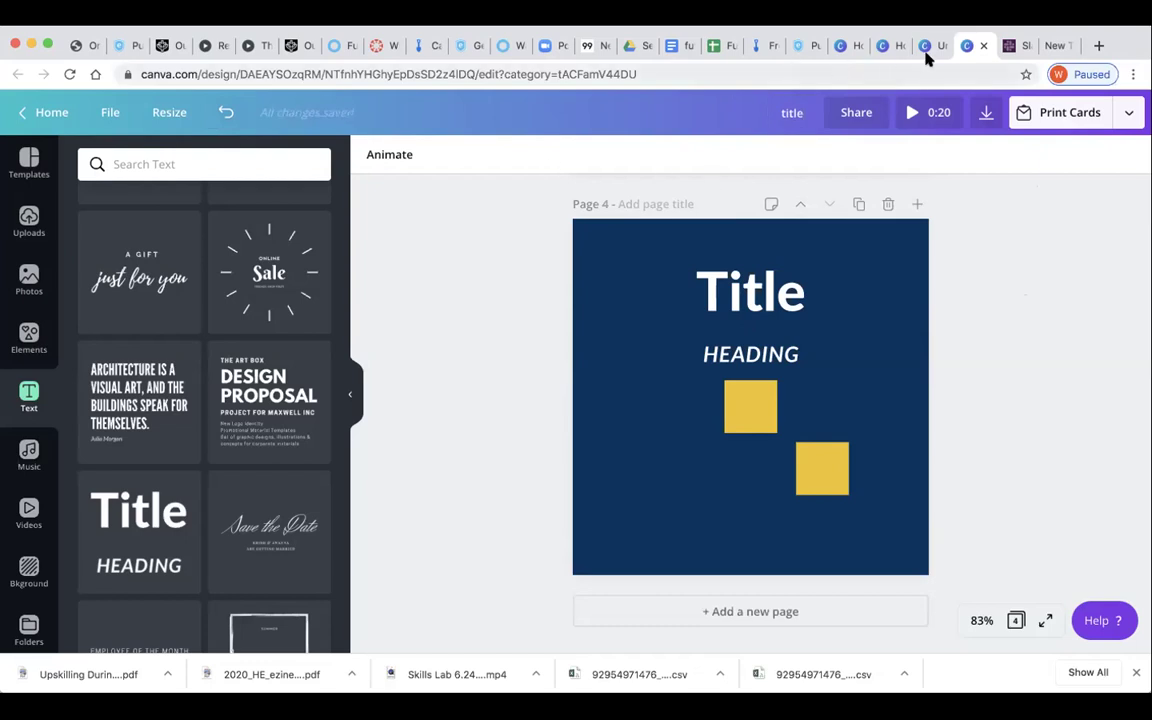
Return to the Canva home page, refresh it, and find the title design among the recent designs.
click(847, 55)
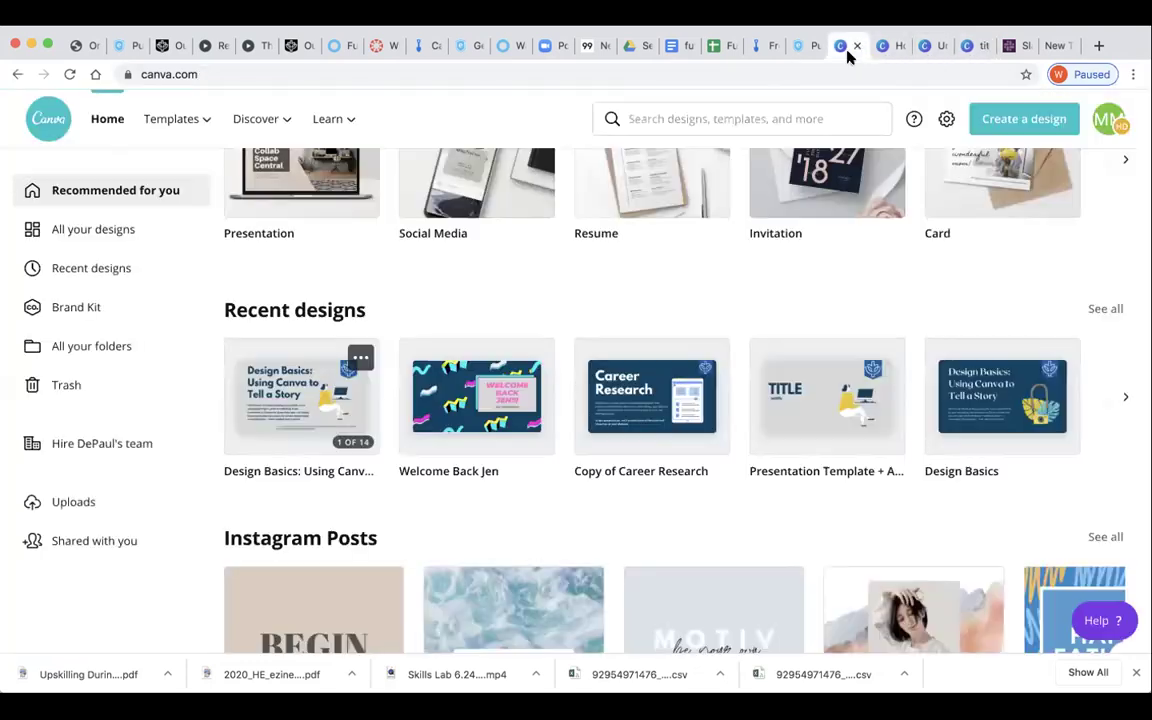
click(70, 75)
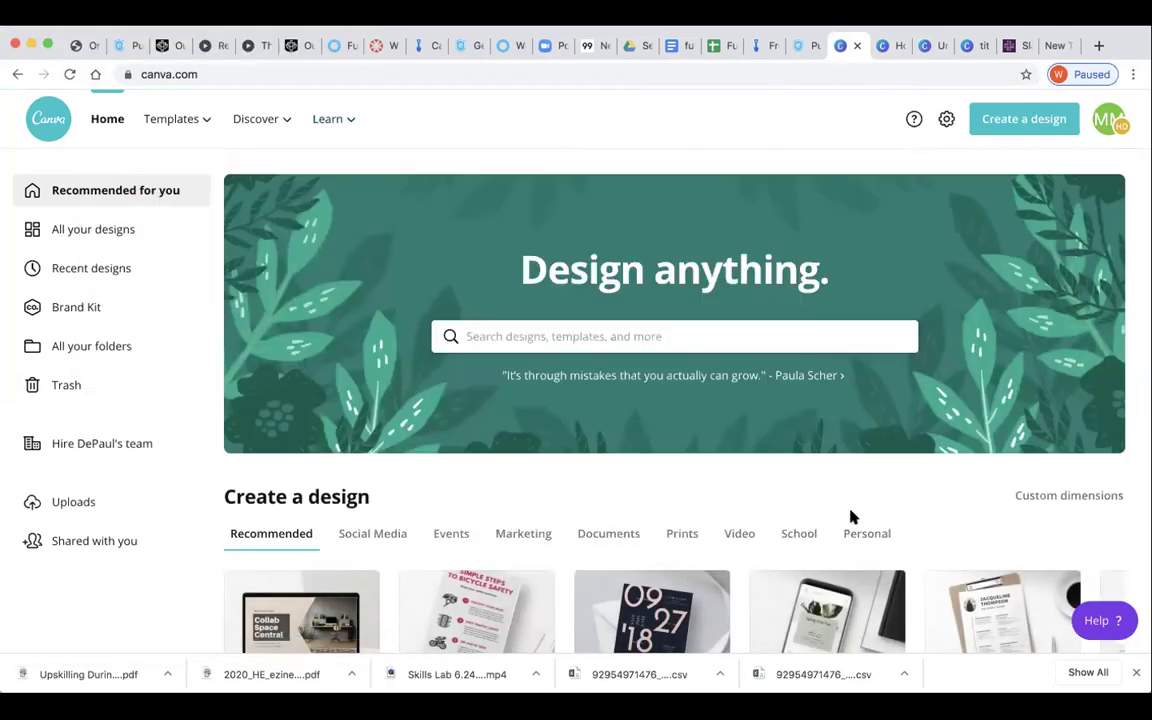
scroll(851, 516, down, 5)
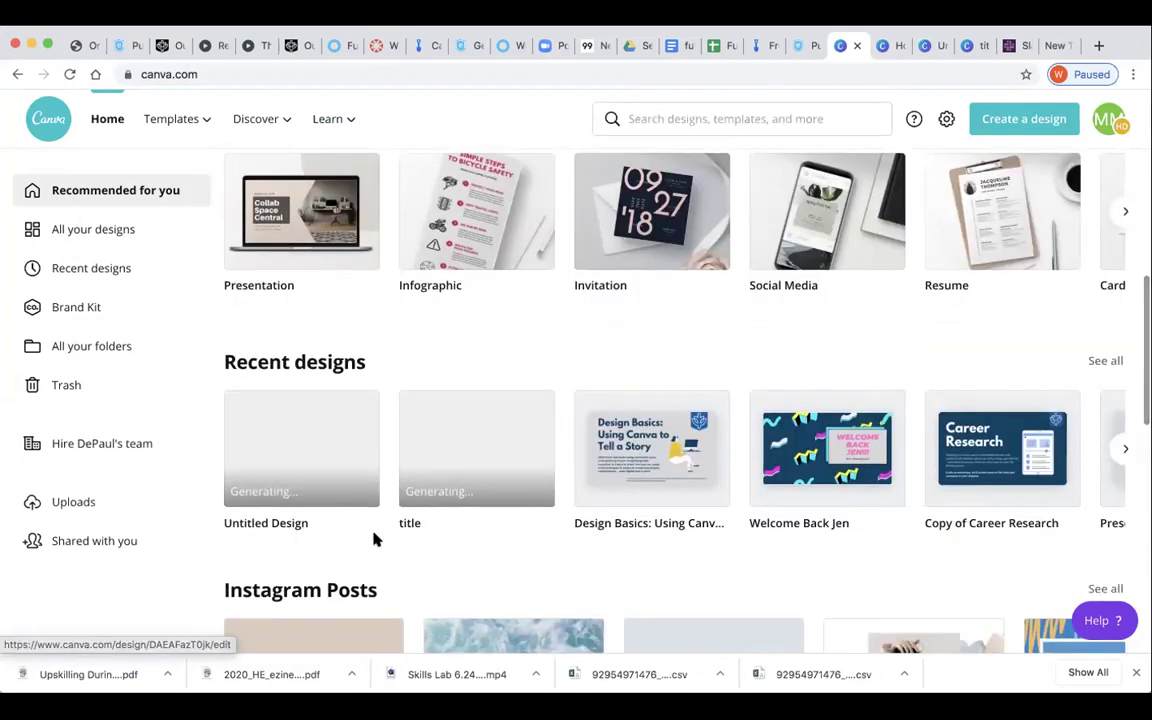
mouse_move(447, 486)
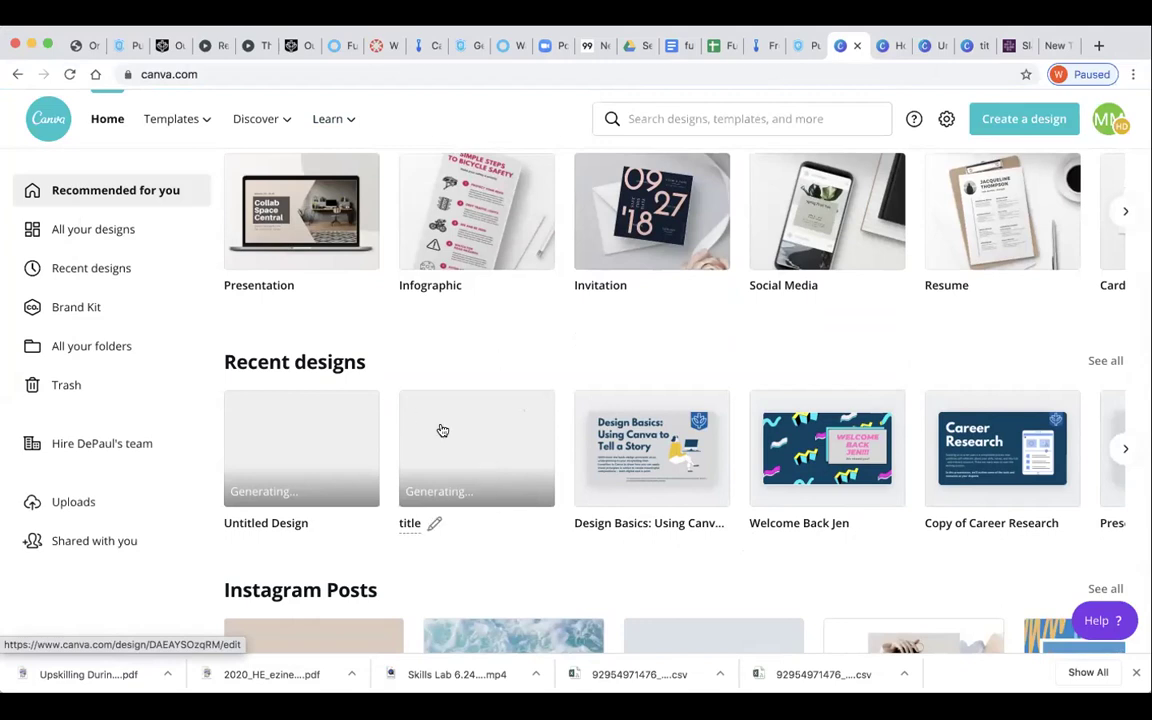
scroll(470, 478, down, 5)
scroll(470, 480, up, 3)
scroll(468, 481, up, 5)
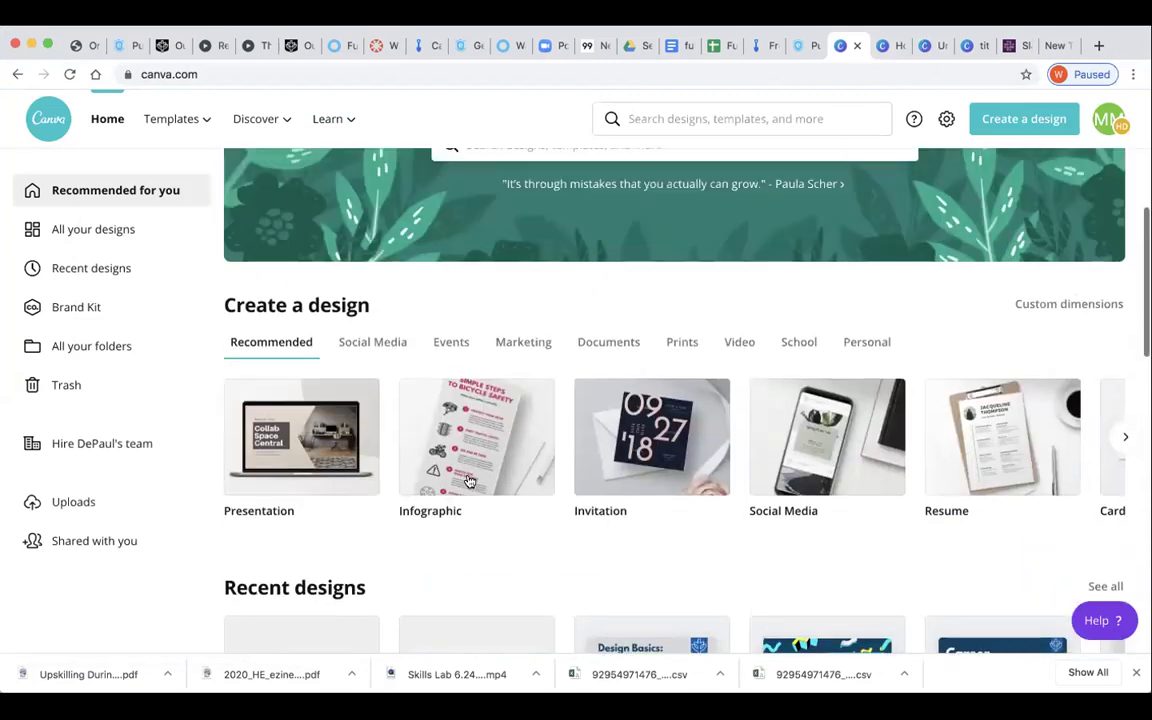
Browse all saved designs and open the Design Basics: Using Canva to Tell a Story presentation.
click(113, 243)
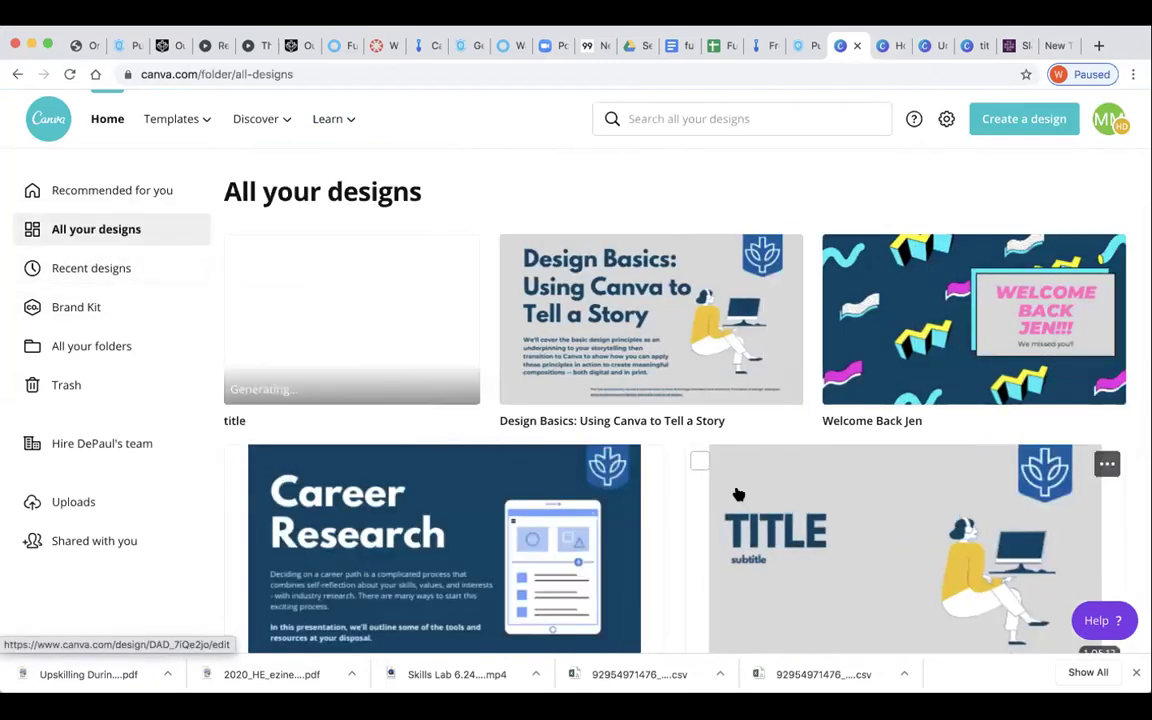
scroll(735, 494, down, 1)
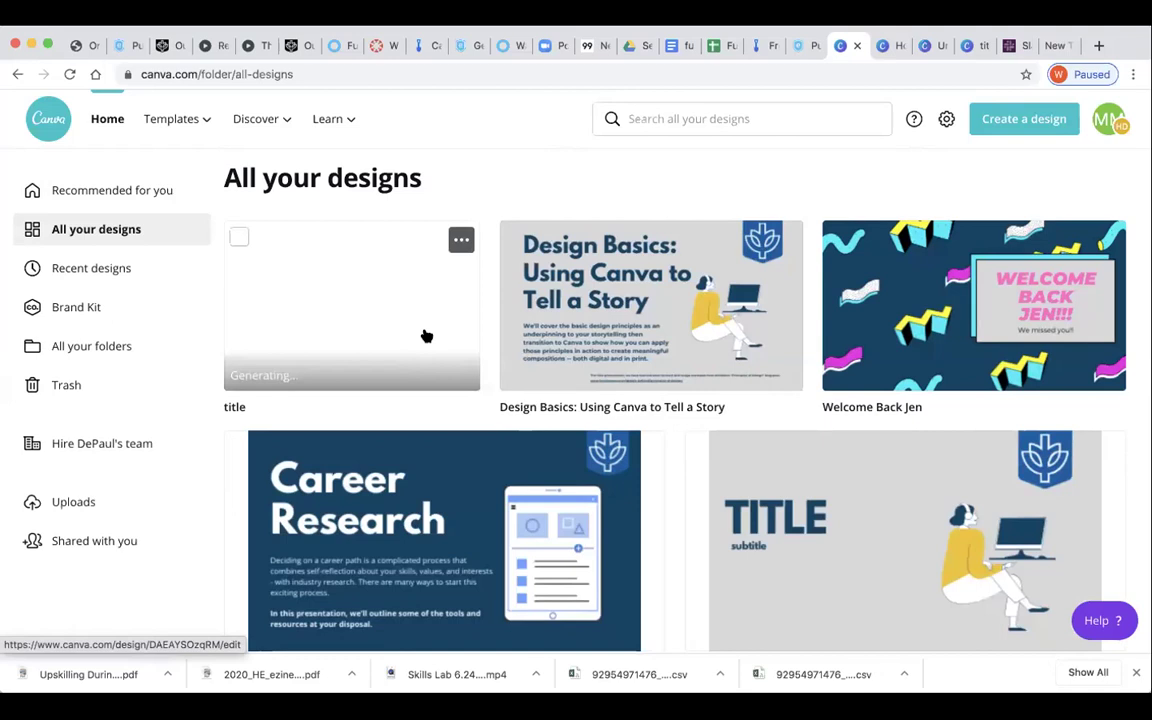
scroll(760, 470, down, 7)
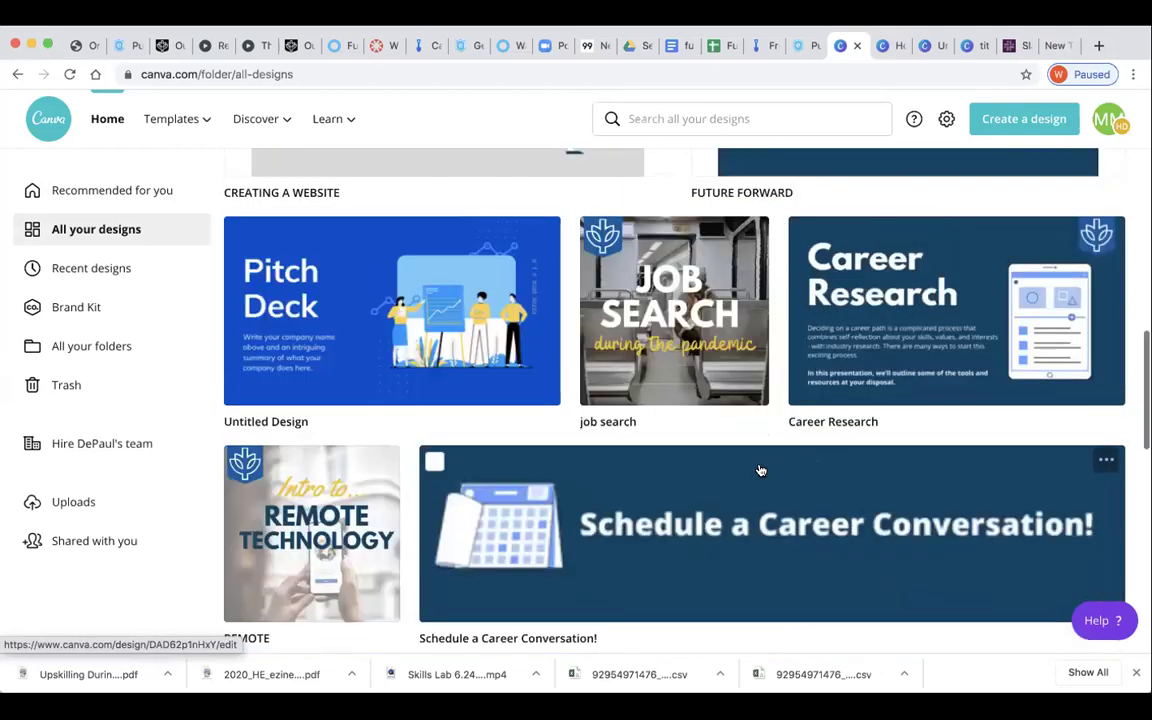
scroll(760, 470, down, 10)
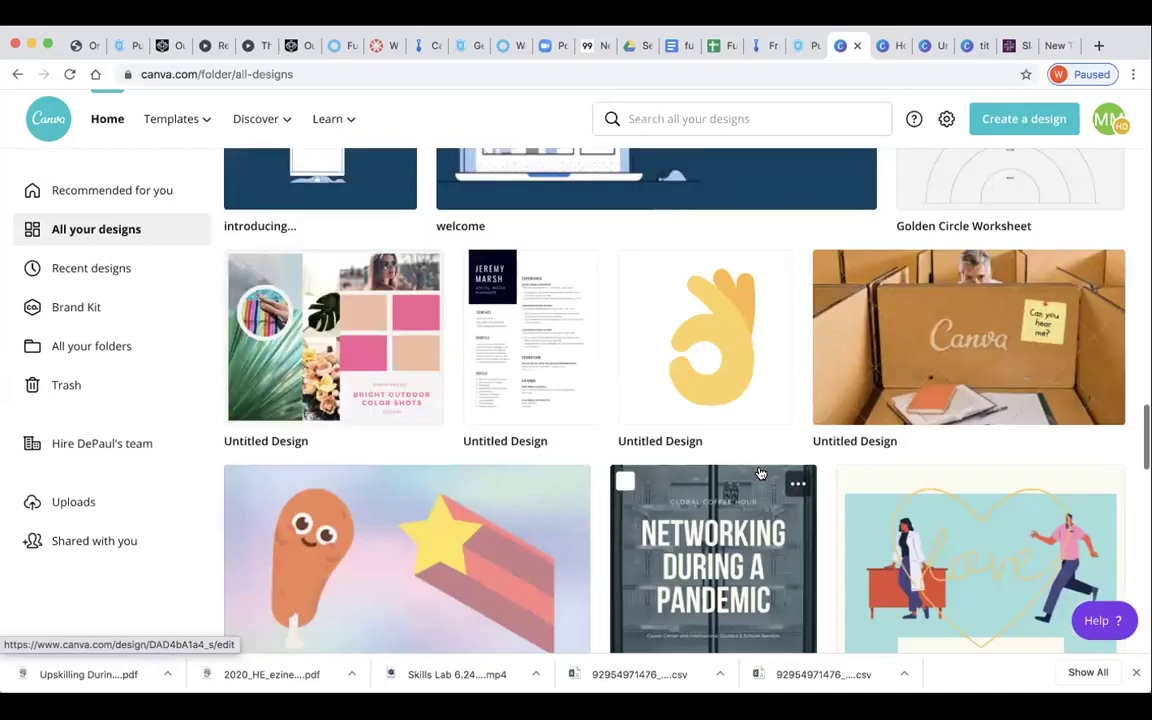
scroll(760, 472, up, 20)
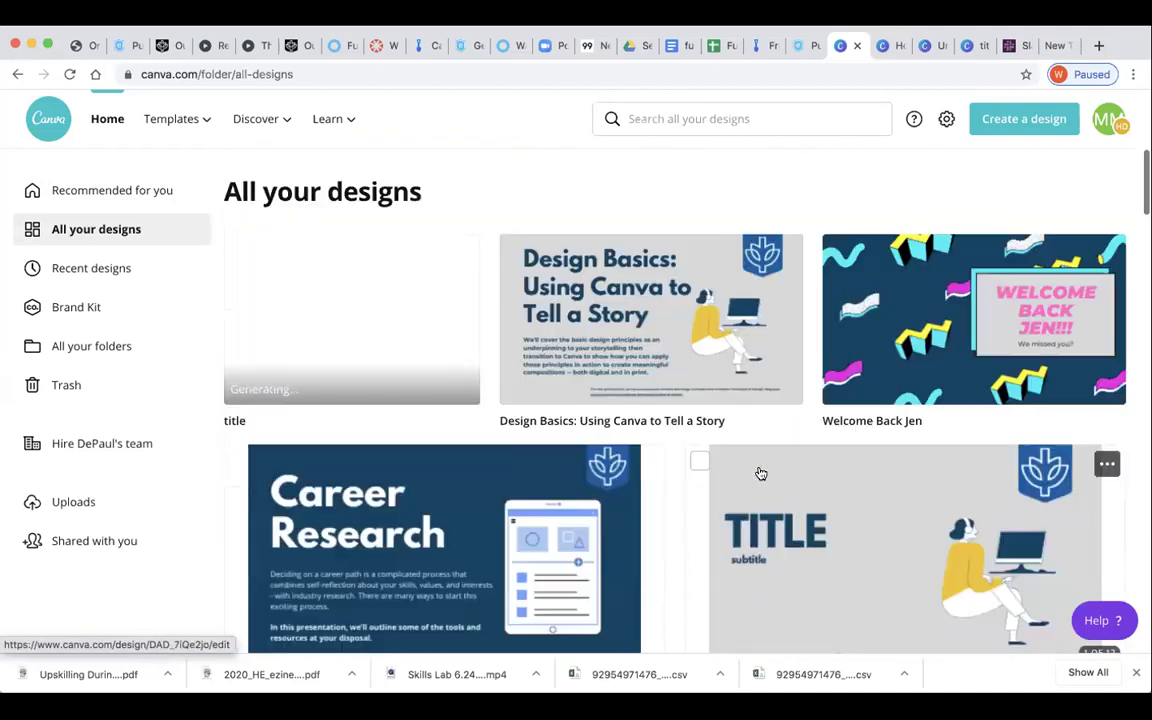
click(619, 321)
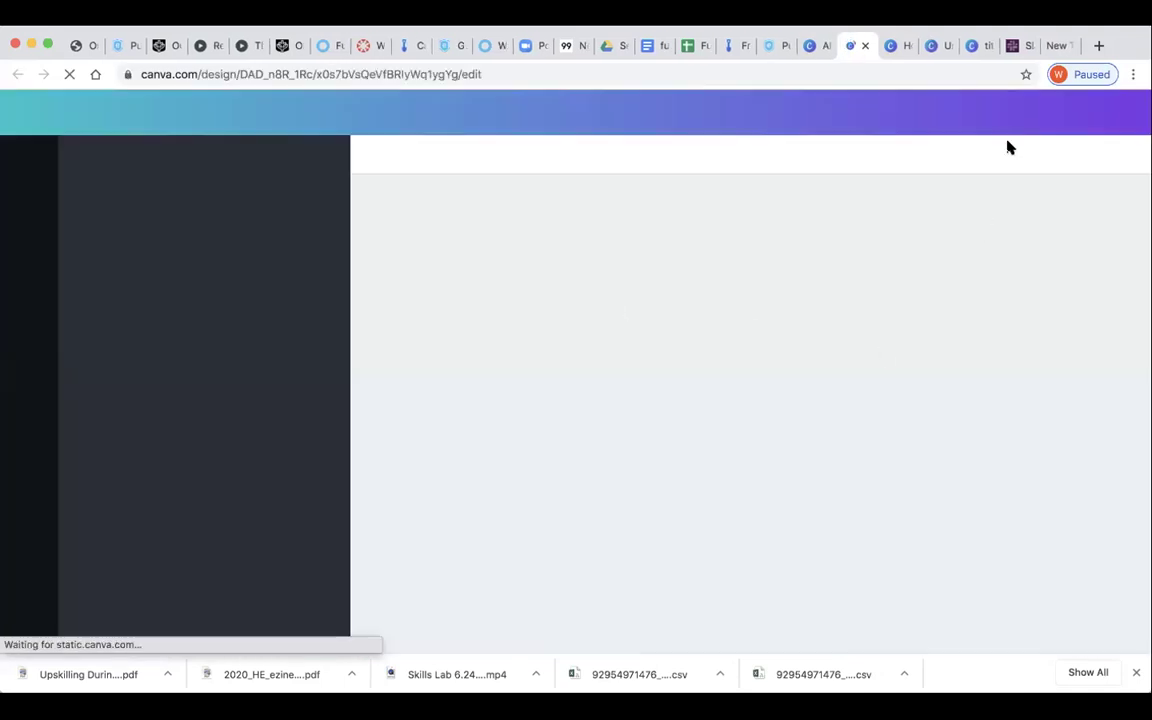